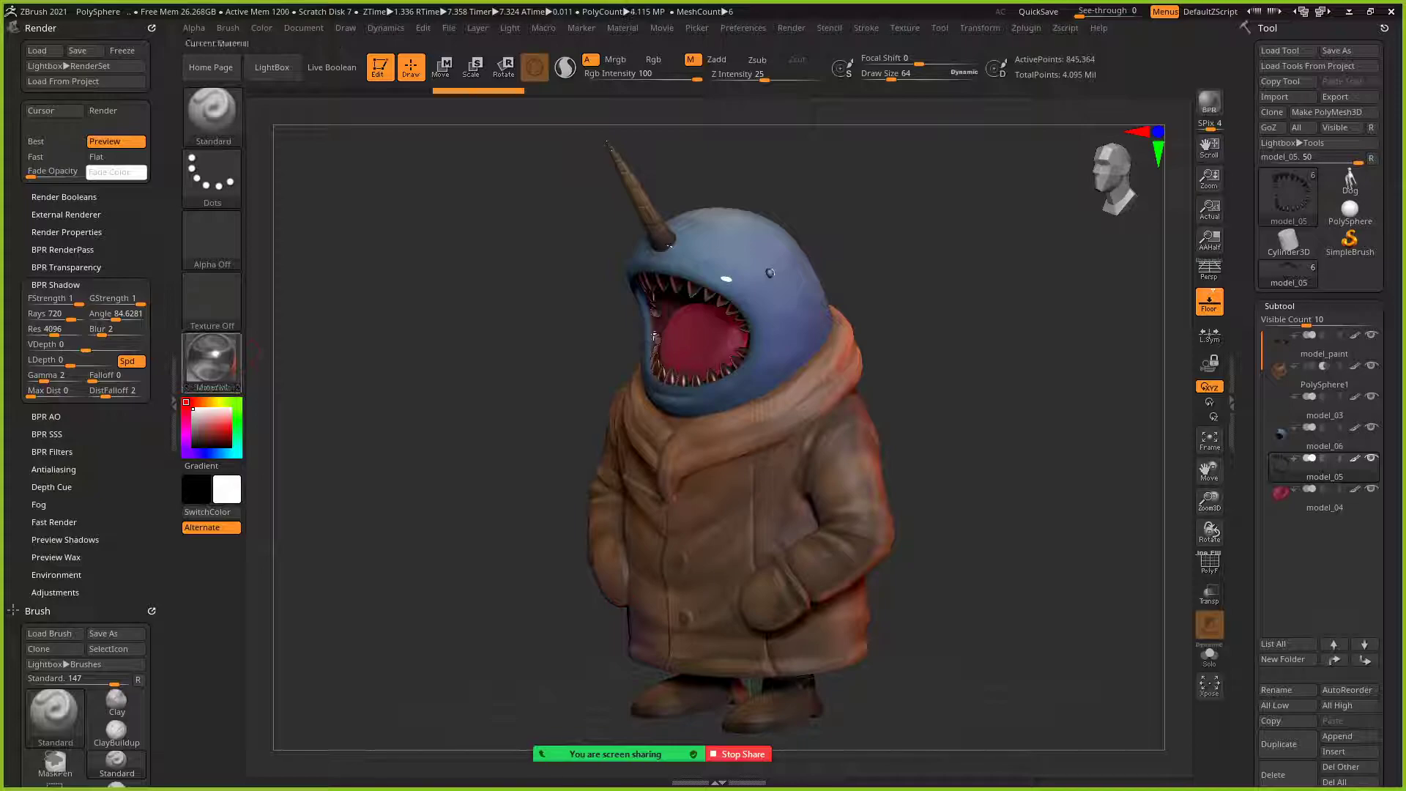
# - Fill the teeth subtool with the ReflectedMap material
pyautogui.click(212, 359)
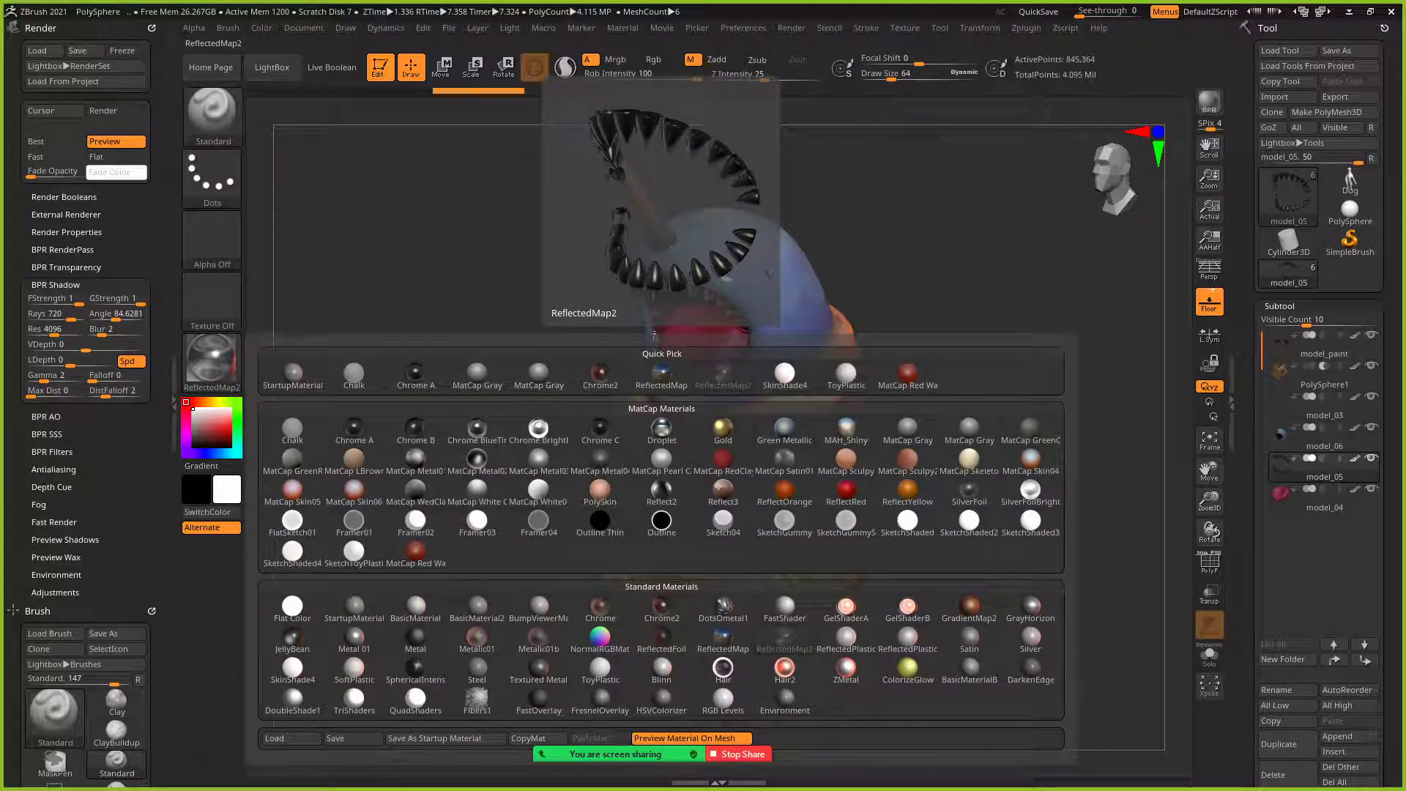
pyautogui.click(723, 637)
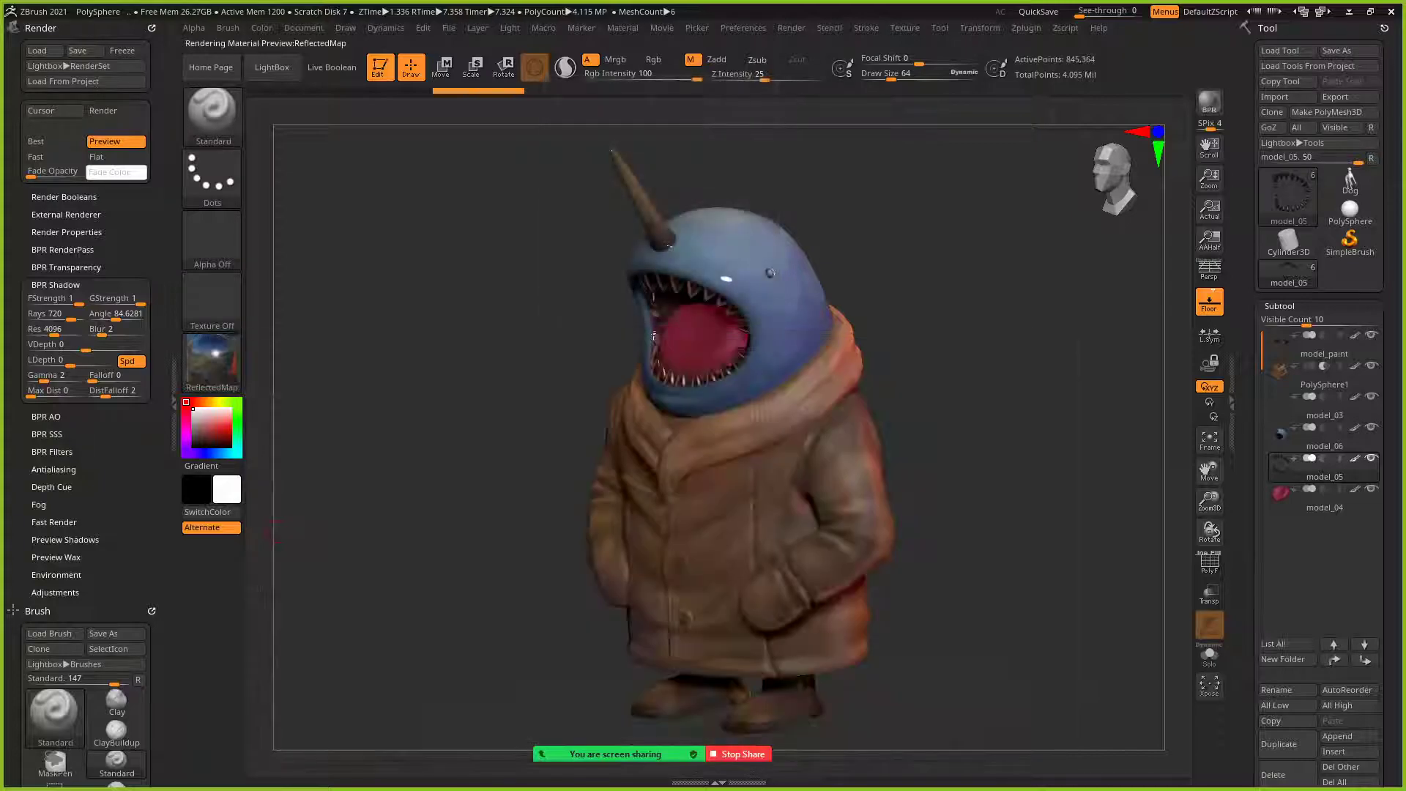
pyautogui.moveTo(212, 363)
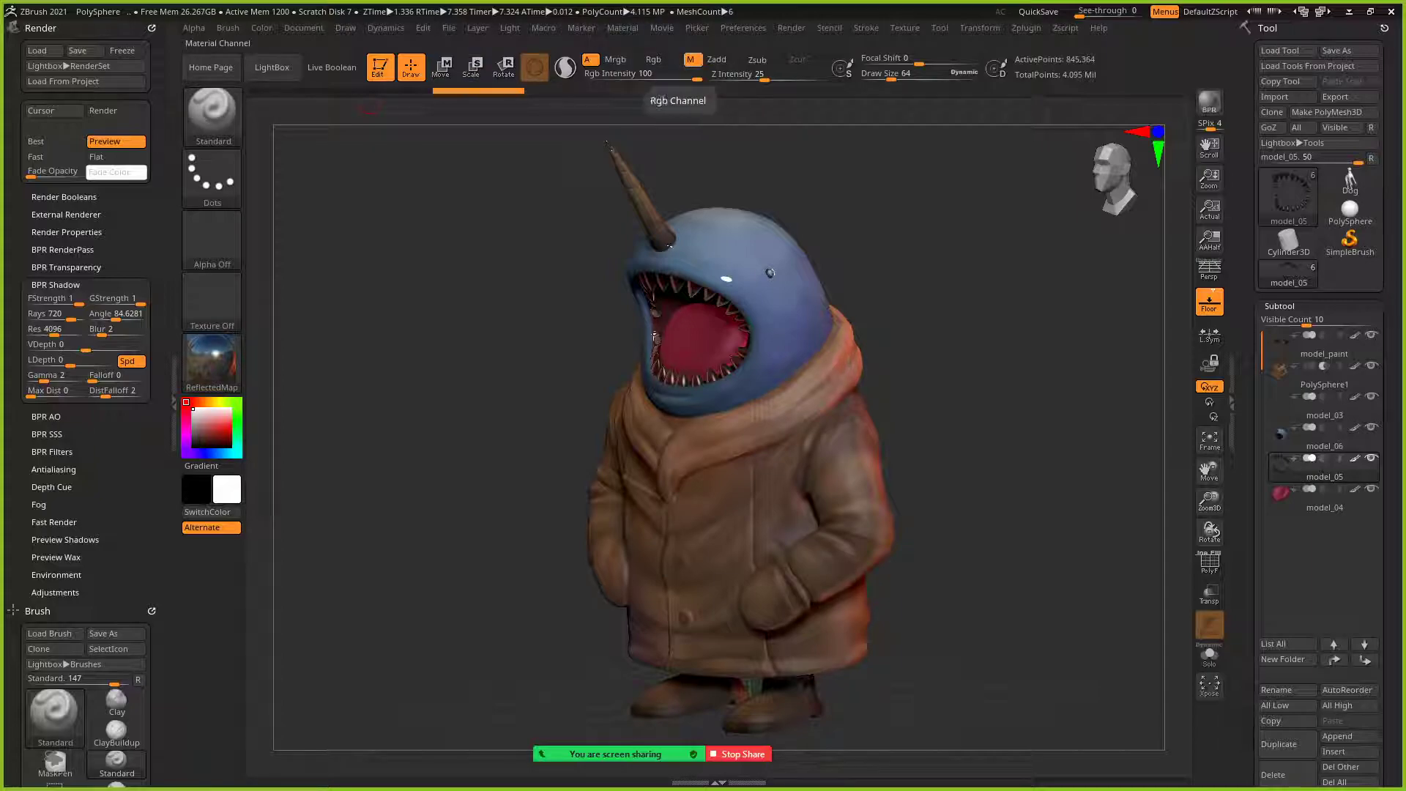
pyautogui.click(304, 28)
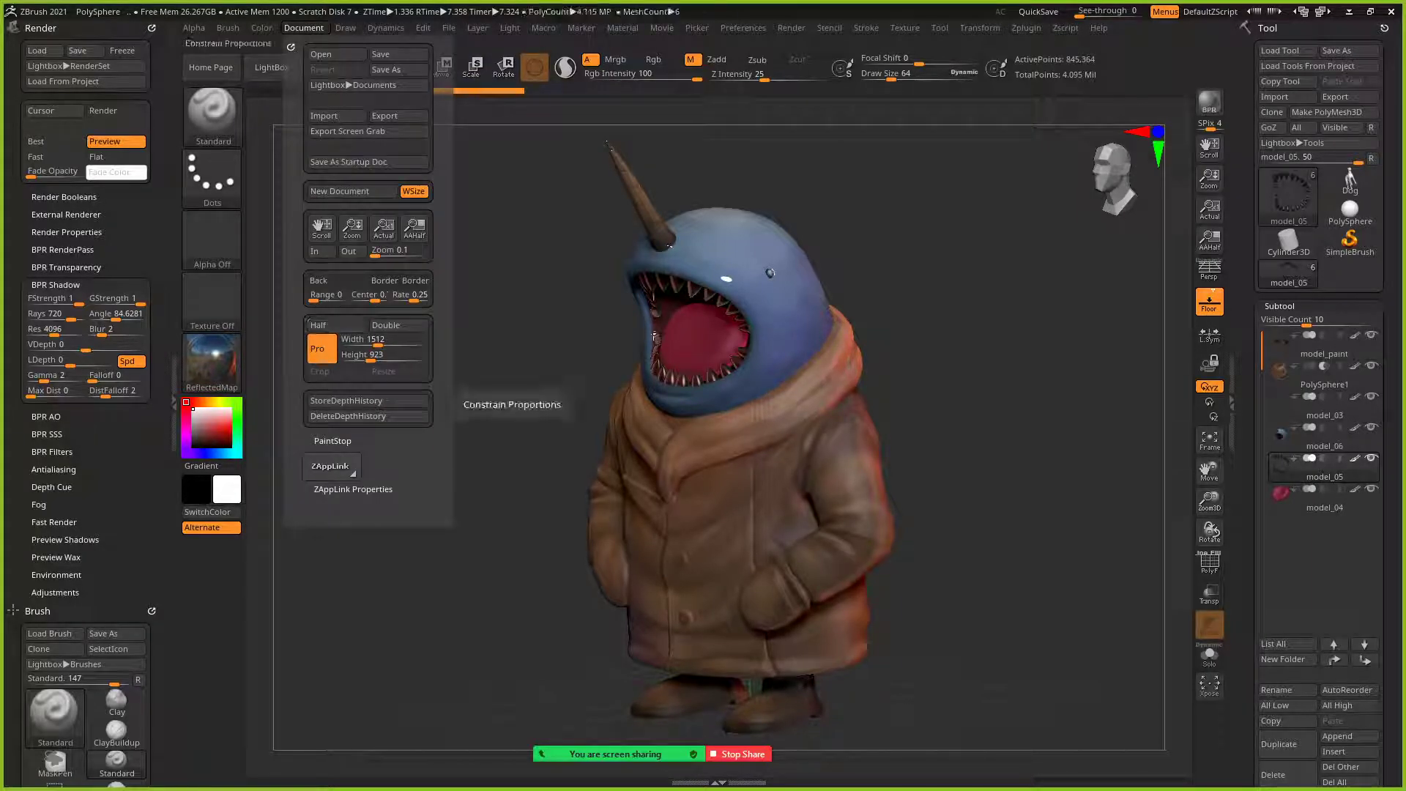
pyautogui.click(261, 28)
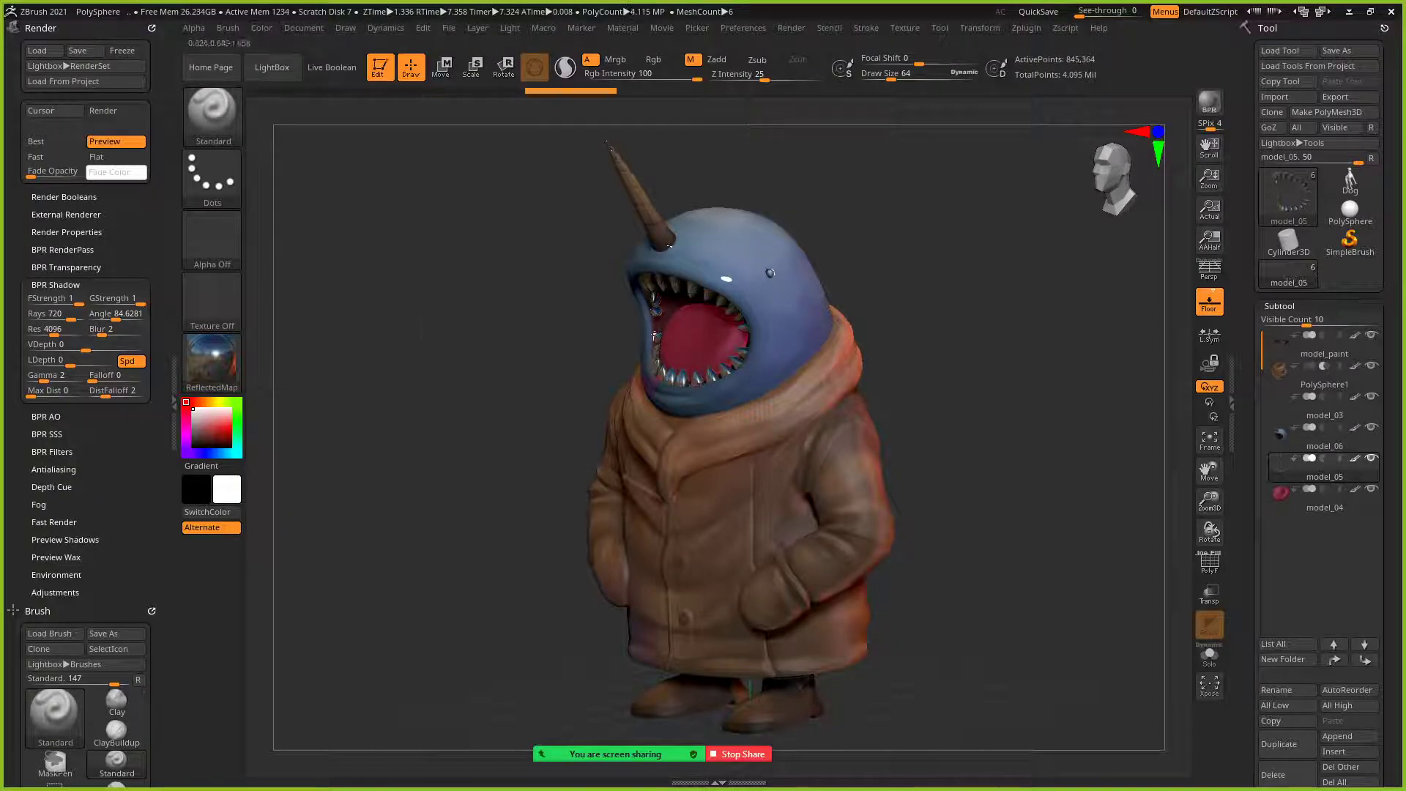
# - Examine the reflective material on the teeth around the open mouth up close and from slightly different angles
pyautogui.moveTo(1210, 504); pyautogui.dragTo(1210, 572)
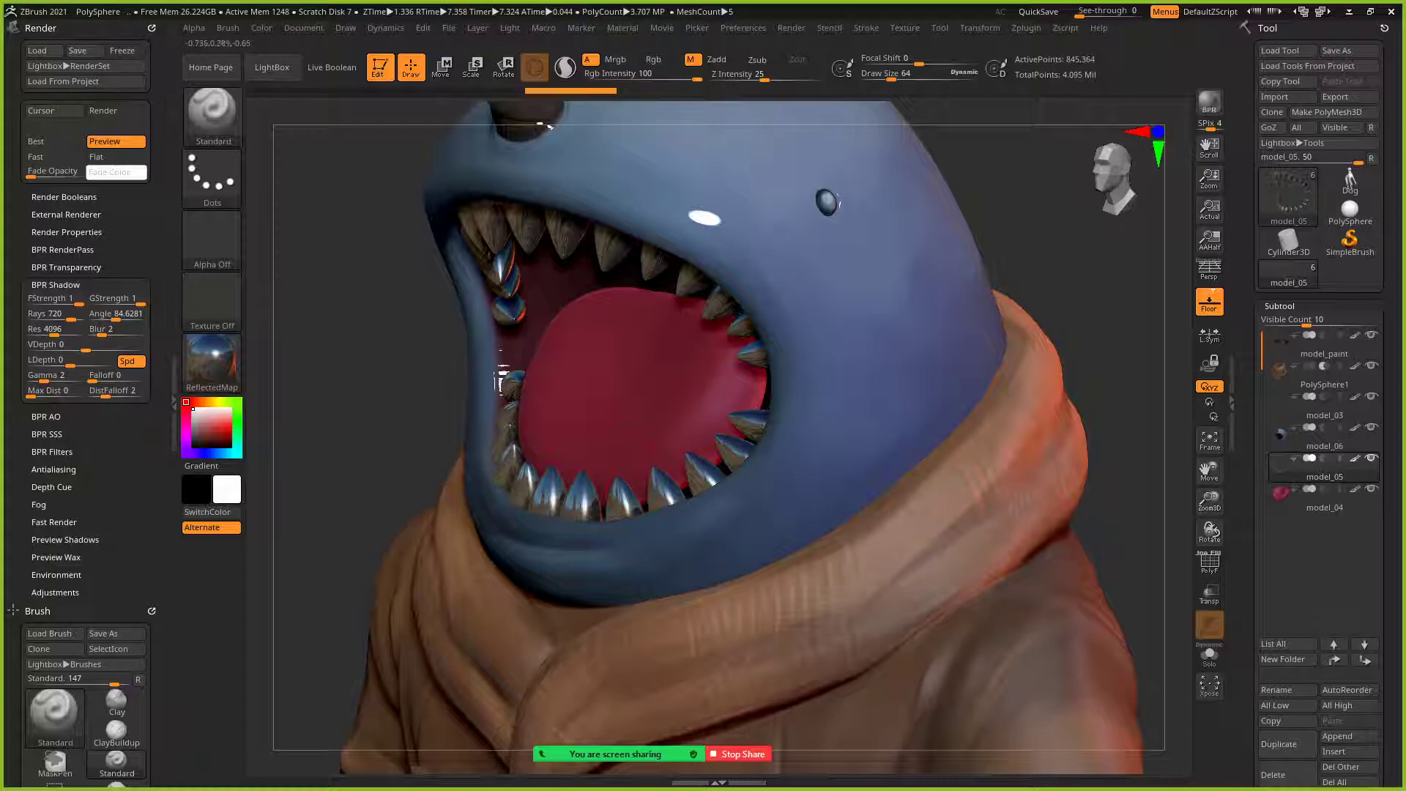
pyautogui.moveTo(396, 395)
pyautogui.mouseDown()
pyautogui.moveTo(549, 395)
pyautogui.moveTo(403, 407)
pyautogui.mouseUp()
pyautogui.moveTo(540, 139)
pyautogui.mouseDown()
pyautogui.moveTo(791, 277)
pyautogui.moveTo(545, 115)
pyautogui.mouseUp()
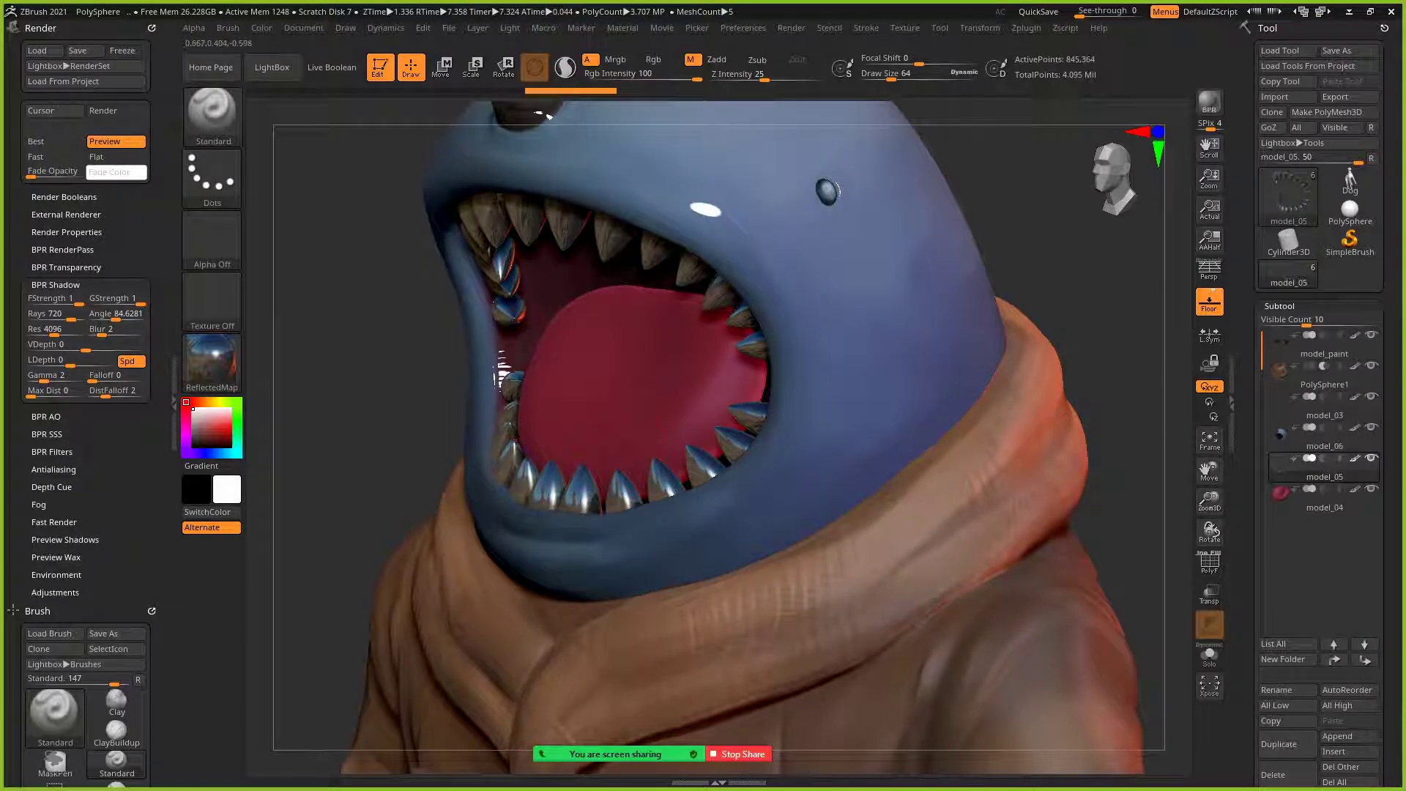
pyautogui.moveTo(1209, 502); pyautogui.dragTo(1210, 414)
pyautogui.moveTo(546, 402)
pyautogui.mouseDown()
pyautogui.moveTo(572, 395)
pyautogui.moveTo(546, 392)
pyautogui.mouseUp()
pyautogui.moveTo(1209, 502); pyautogui.dragTo(1210, 533)
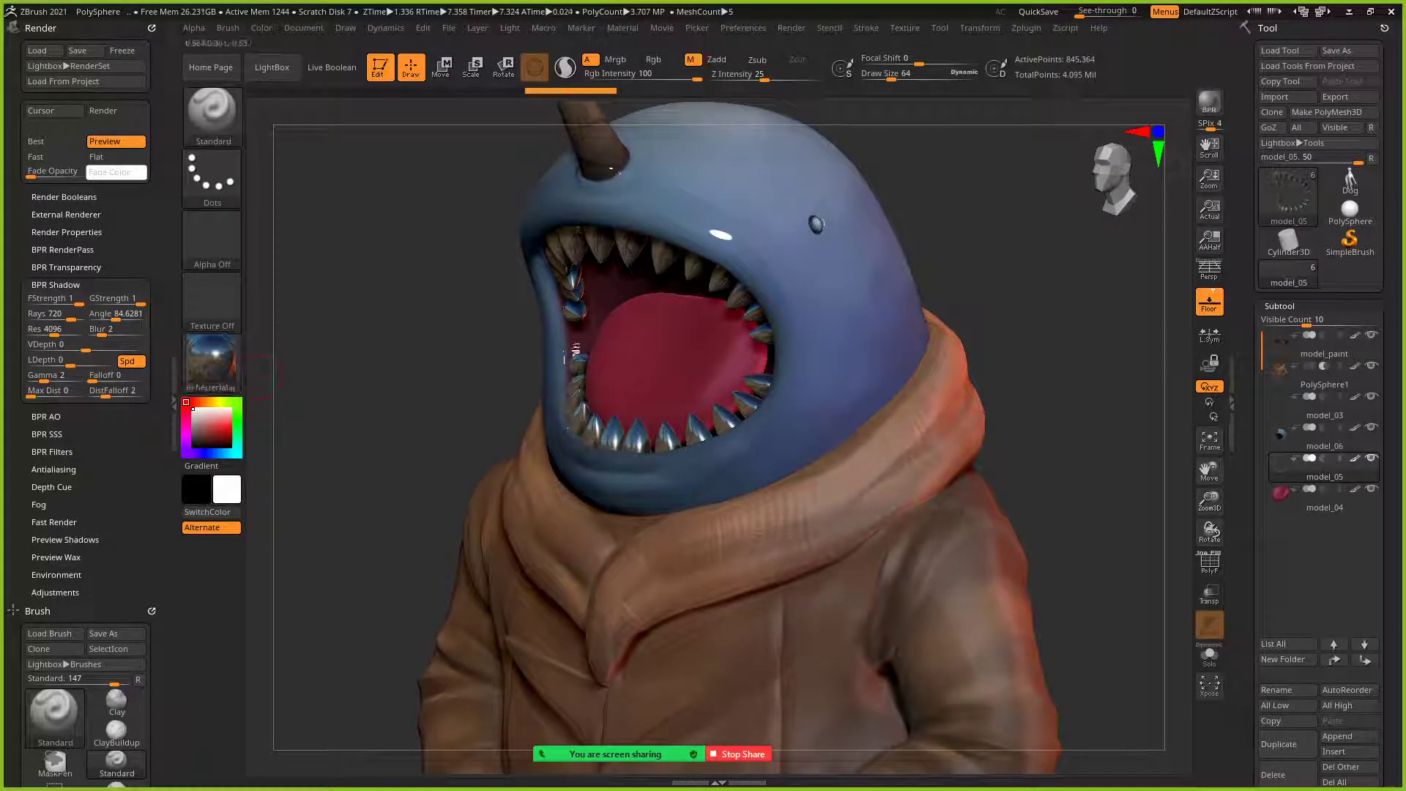
pyautogui.moveTo(1007, 458); pyautogui.dragTo(1019, 452)
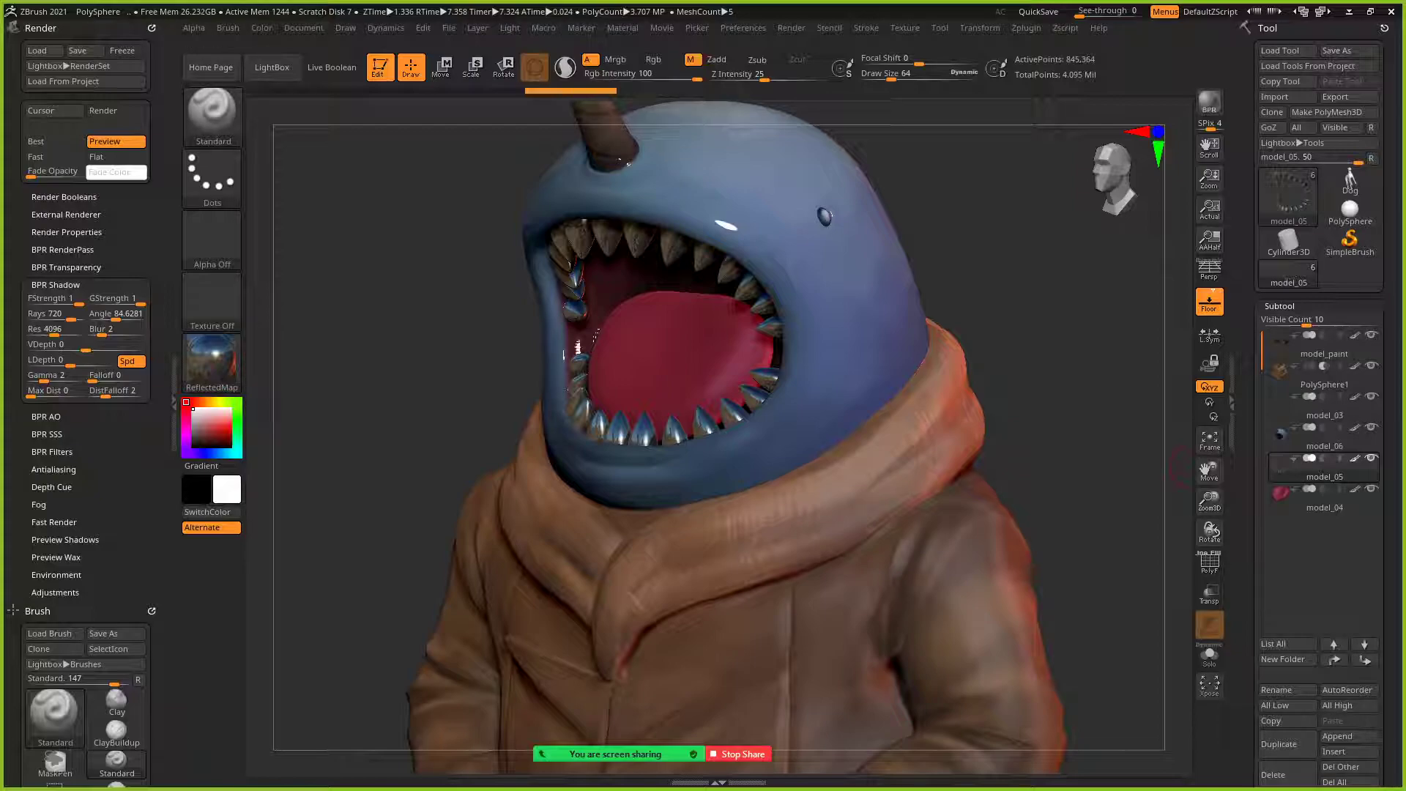
pyautogui.moveTo(1325, 469)
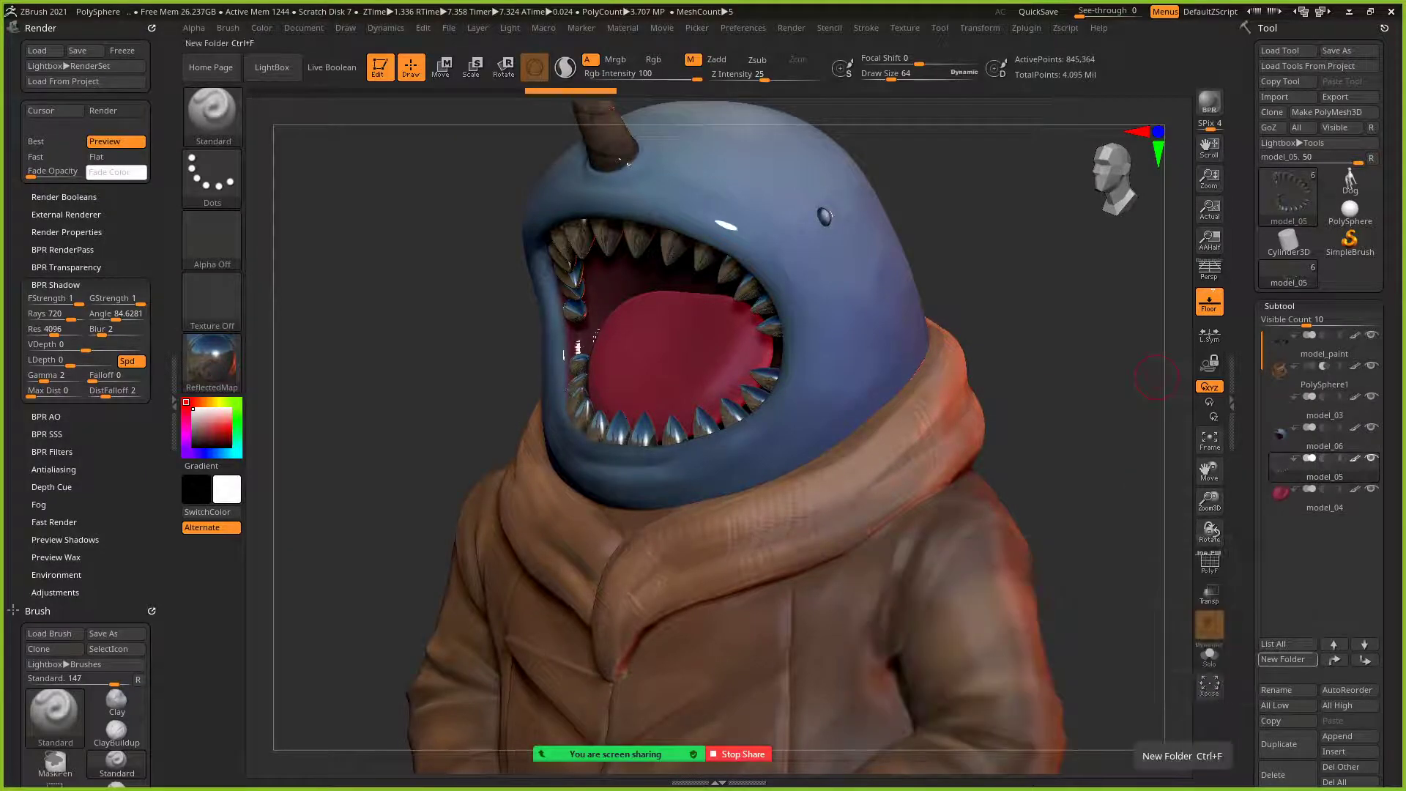
pyautogui.click(1209, 656)
pyautogui.click(1209, 655)
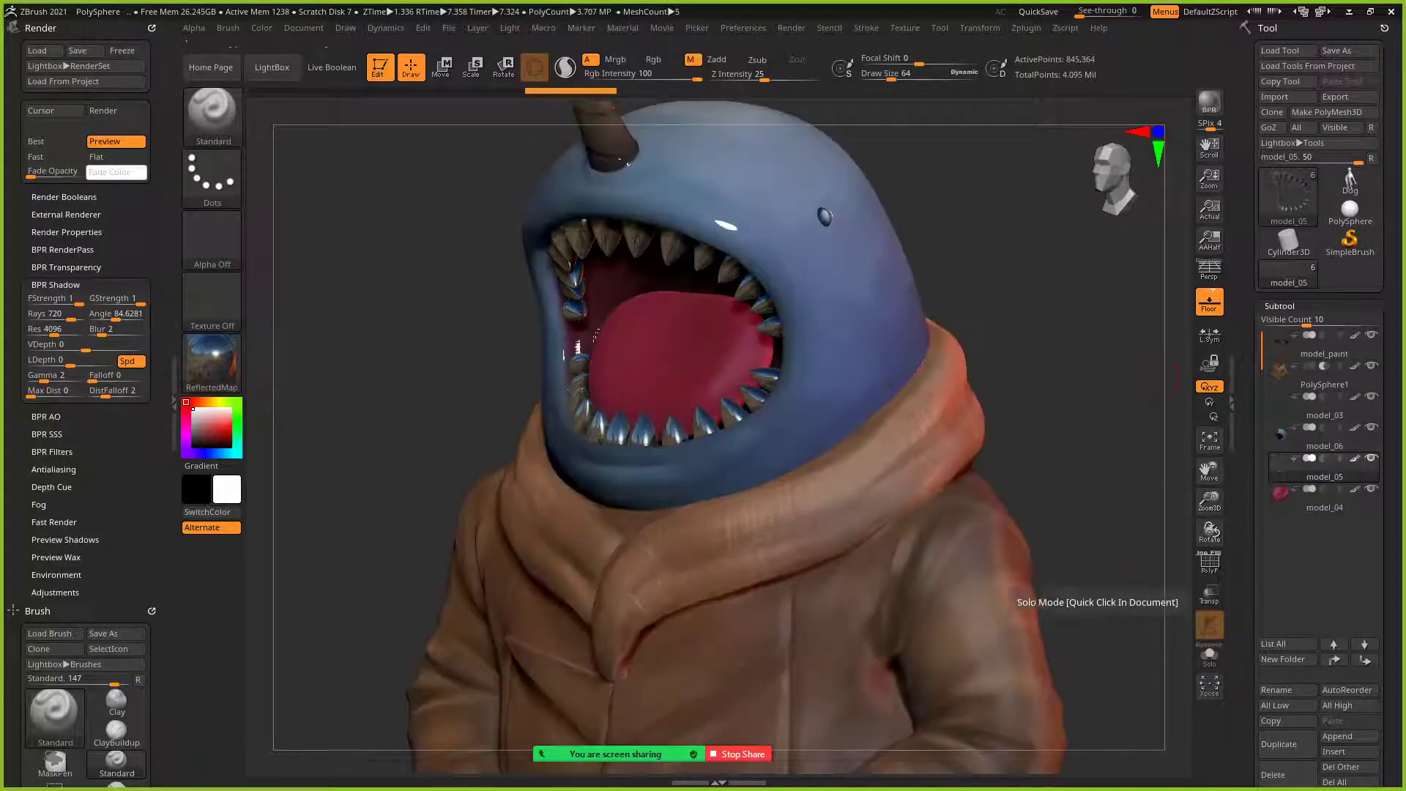
# - Enable BPR Transparent Shading for the teeth subtool and turn on the Transparent render property
pyautogui.moveTo(1249, 660); pyautogui.dragTo(1249, 286)
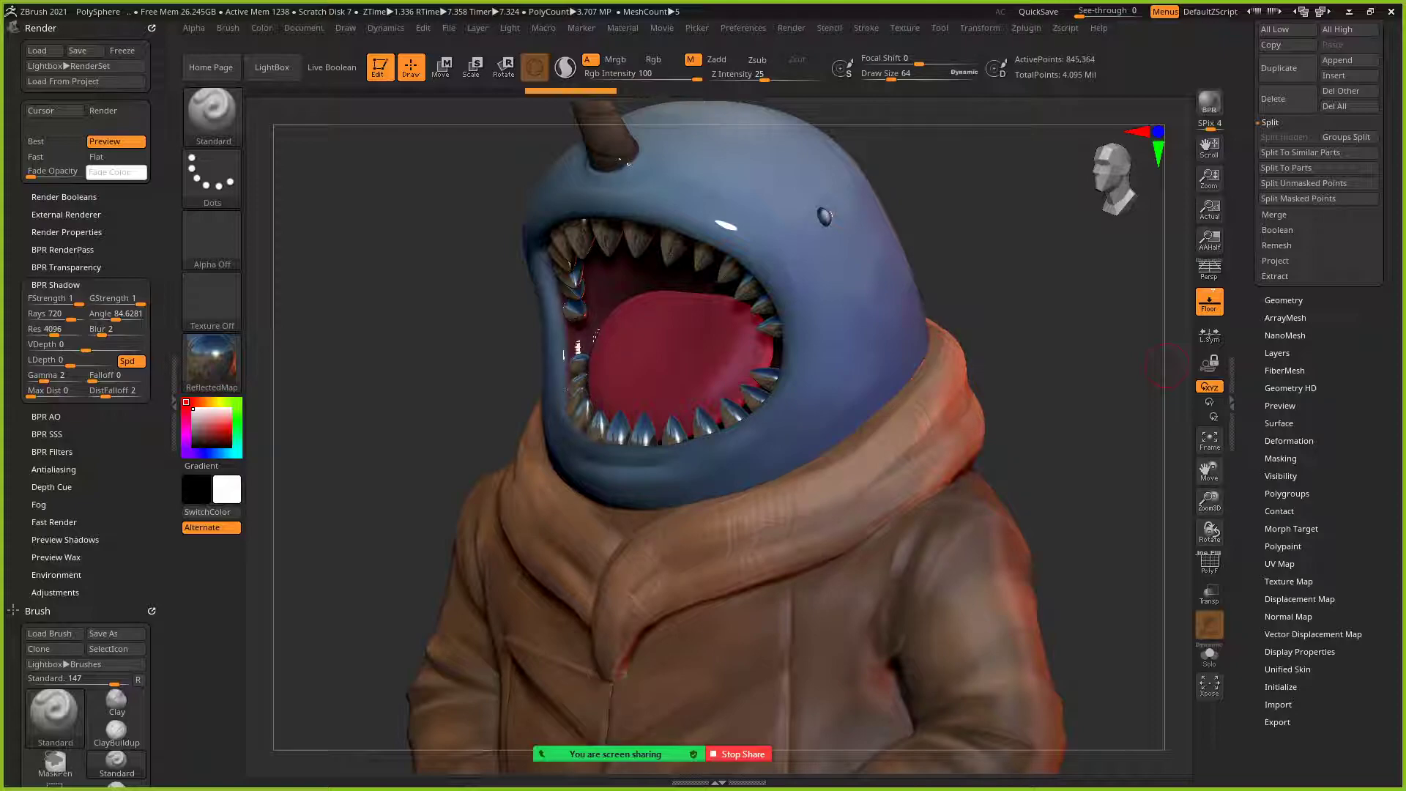
pyautogui.click(1299, 651)
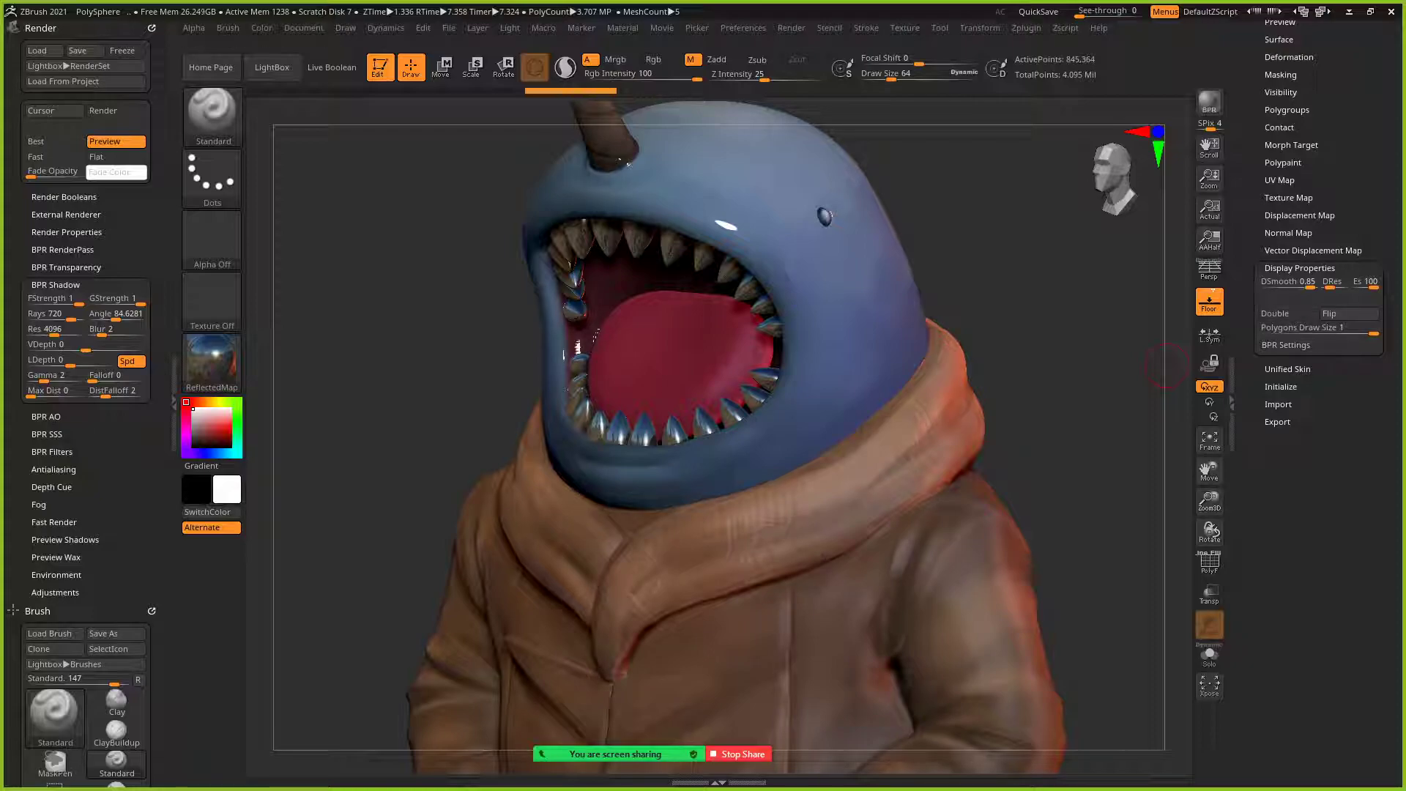
pyautogui.click(1285, 345)
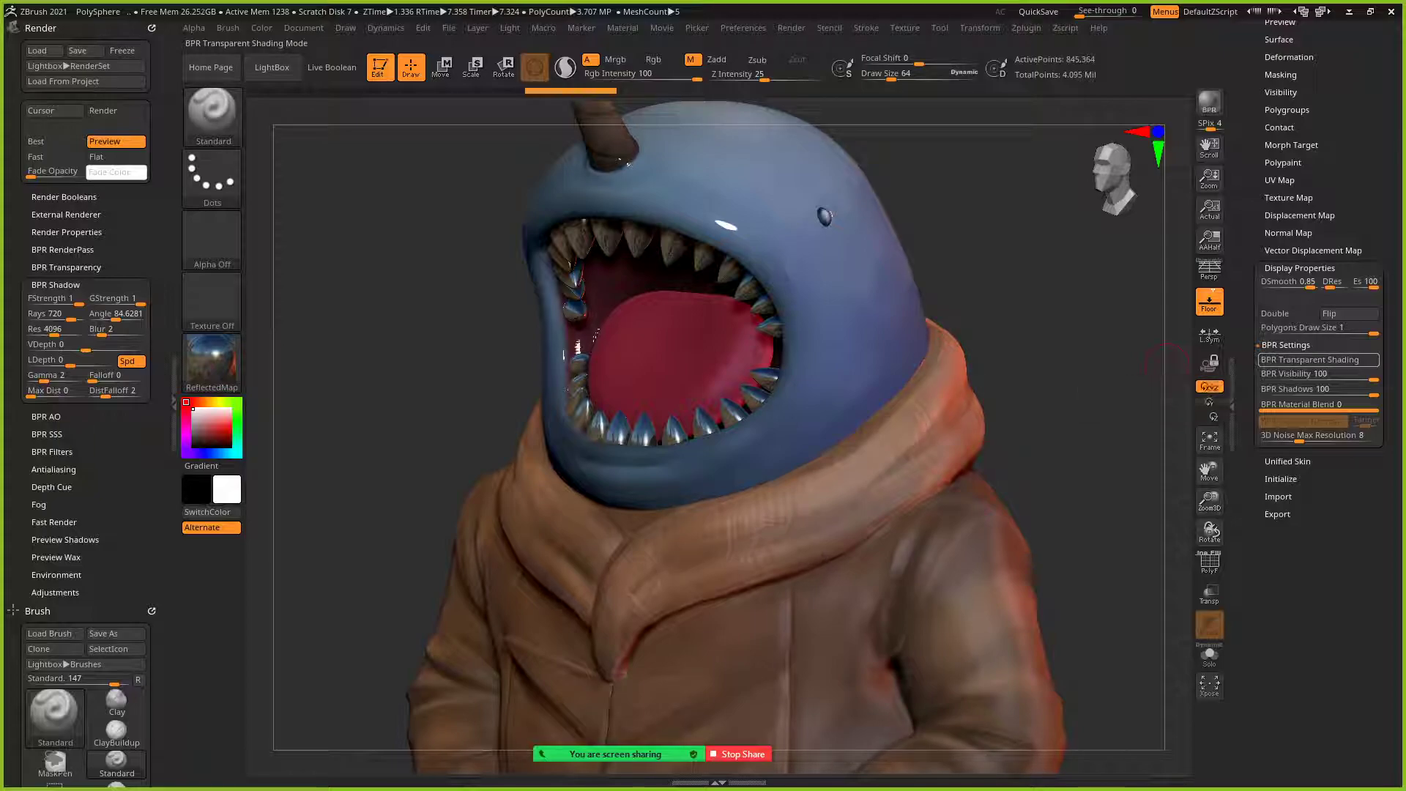
pyautogui.click(1311, 359)
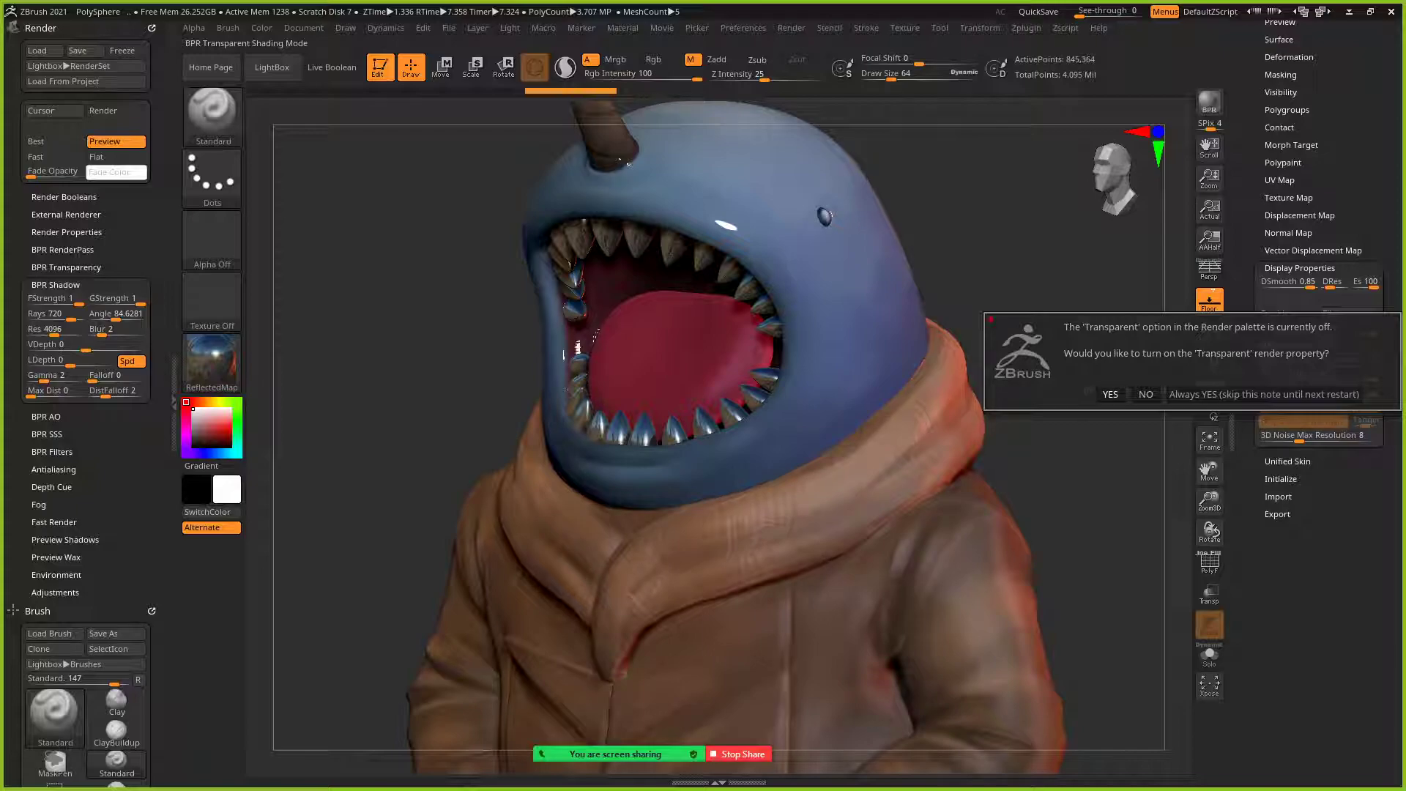
pyautogui.click(1110, 394)
# - Set the BPR shadow Rays to 50 and make BPR renders of the head and of the open mouth up close
pyautogui.moveTo(1073, 320); pyautogui.dragTo(1082, 322)
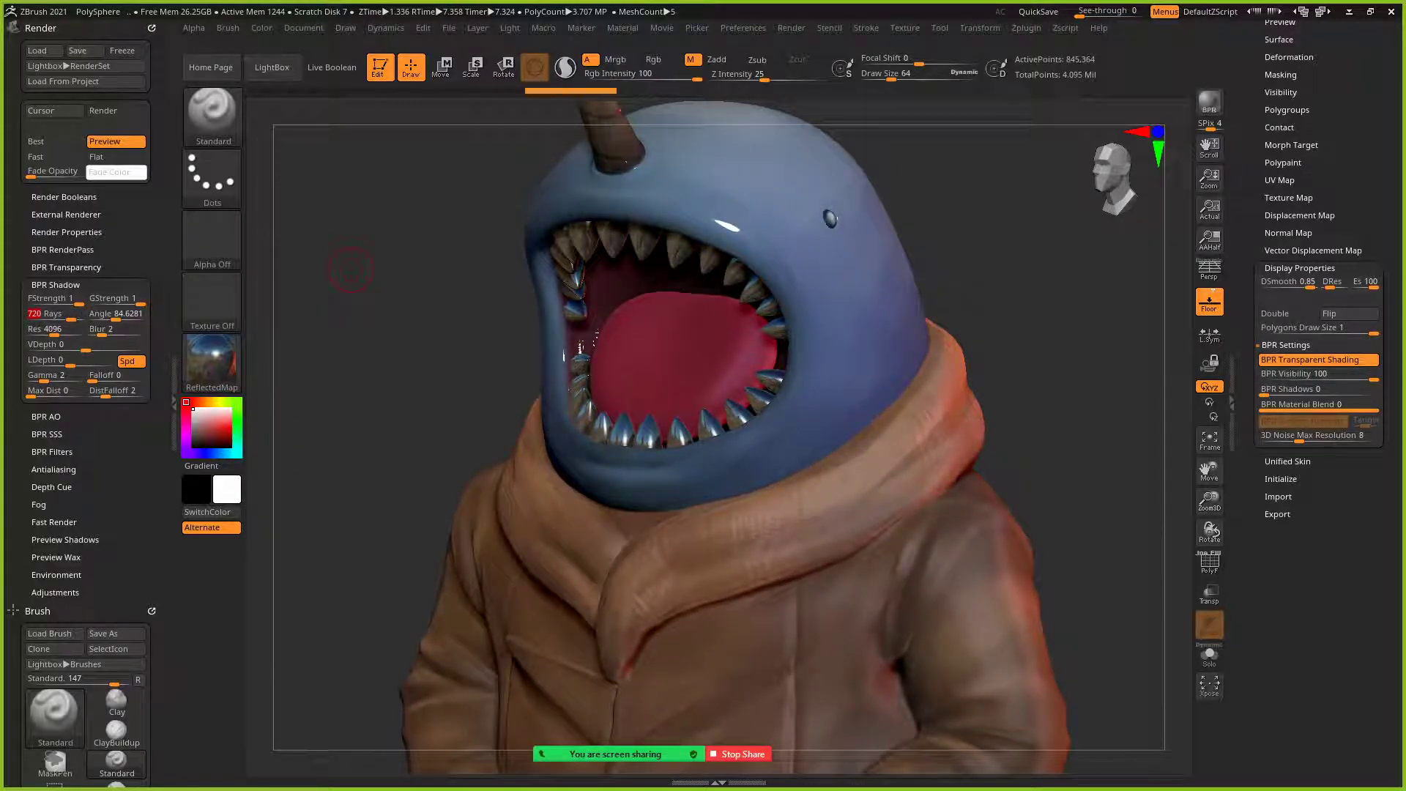
pyautogui.write('50')
pyautogui.press('Return')
pyautogui.click(1210, 103)
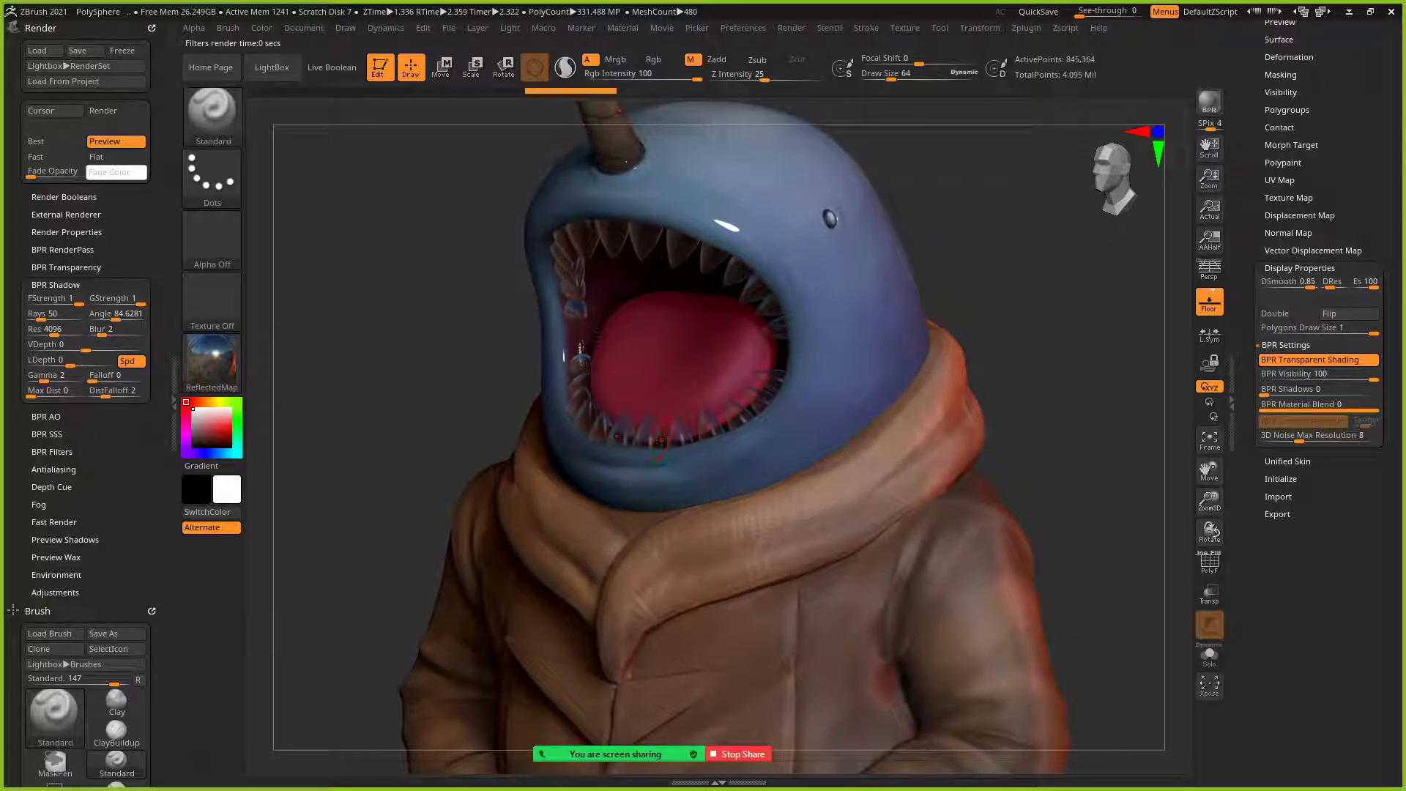
pyautogui.moveTo(1210, 501)
pyautogui.mouseDown()
pyautogui.moveTo(1209, 557)
pyautogui.moveTo(1209, 538)
pyautogui.mouseUp()
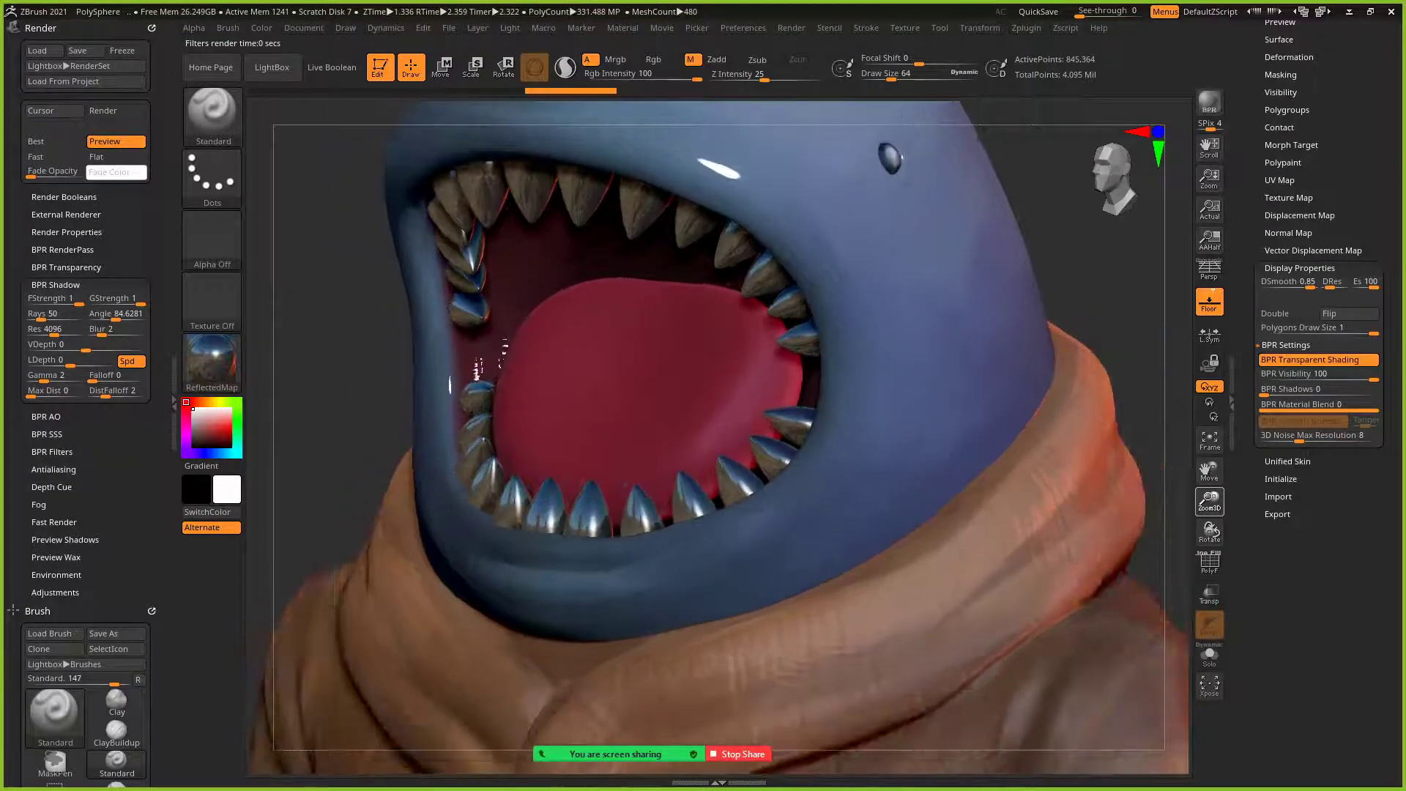
pyautogui.moveTo(1207, 470); pyautogui.dragTo(1238, 545)
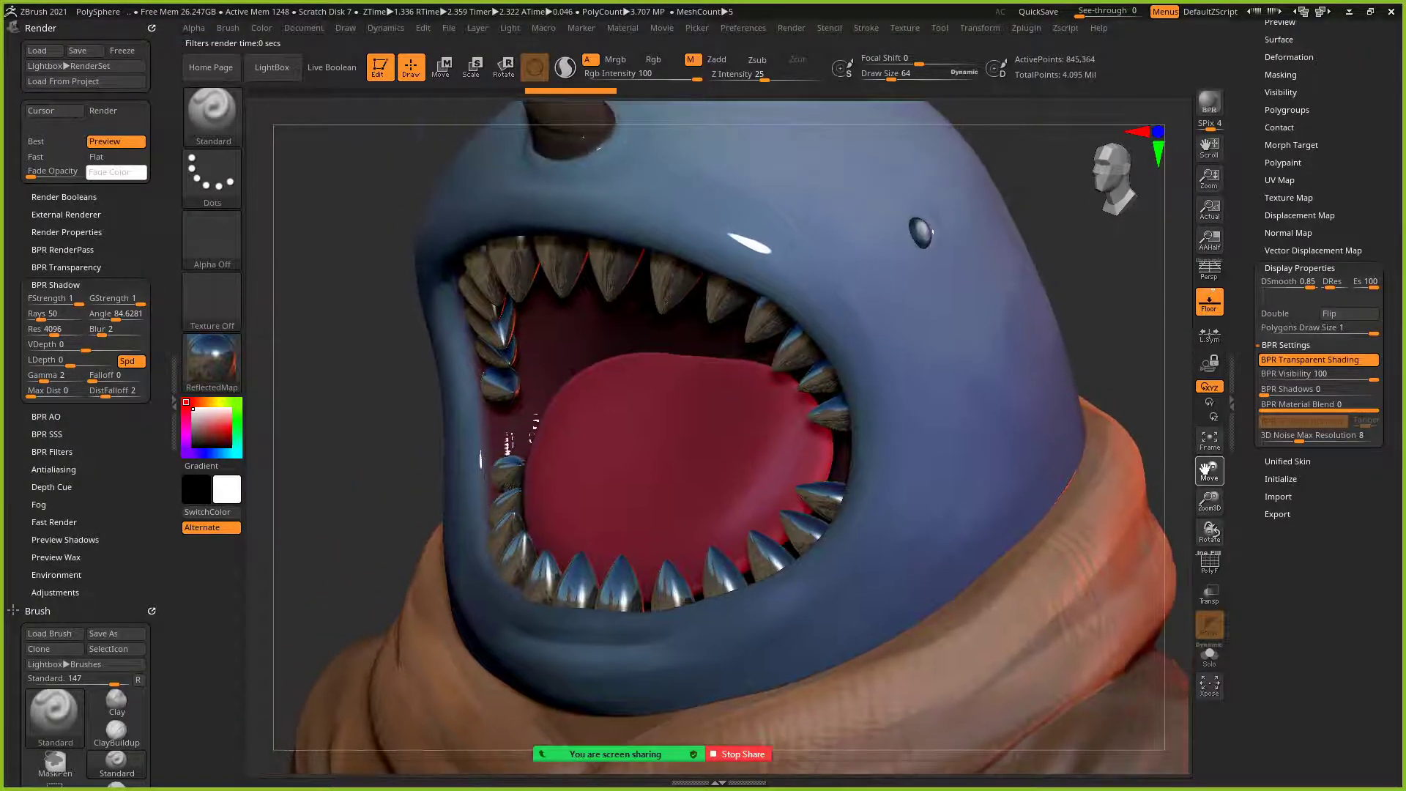
pyautogui.click(1209, 103)
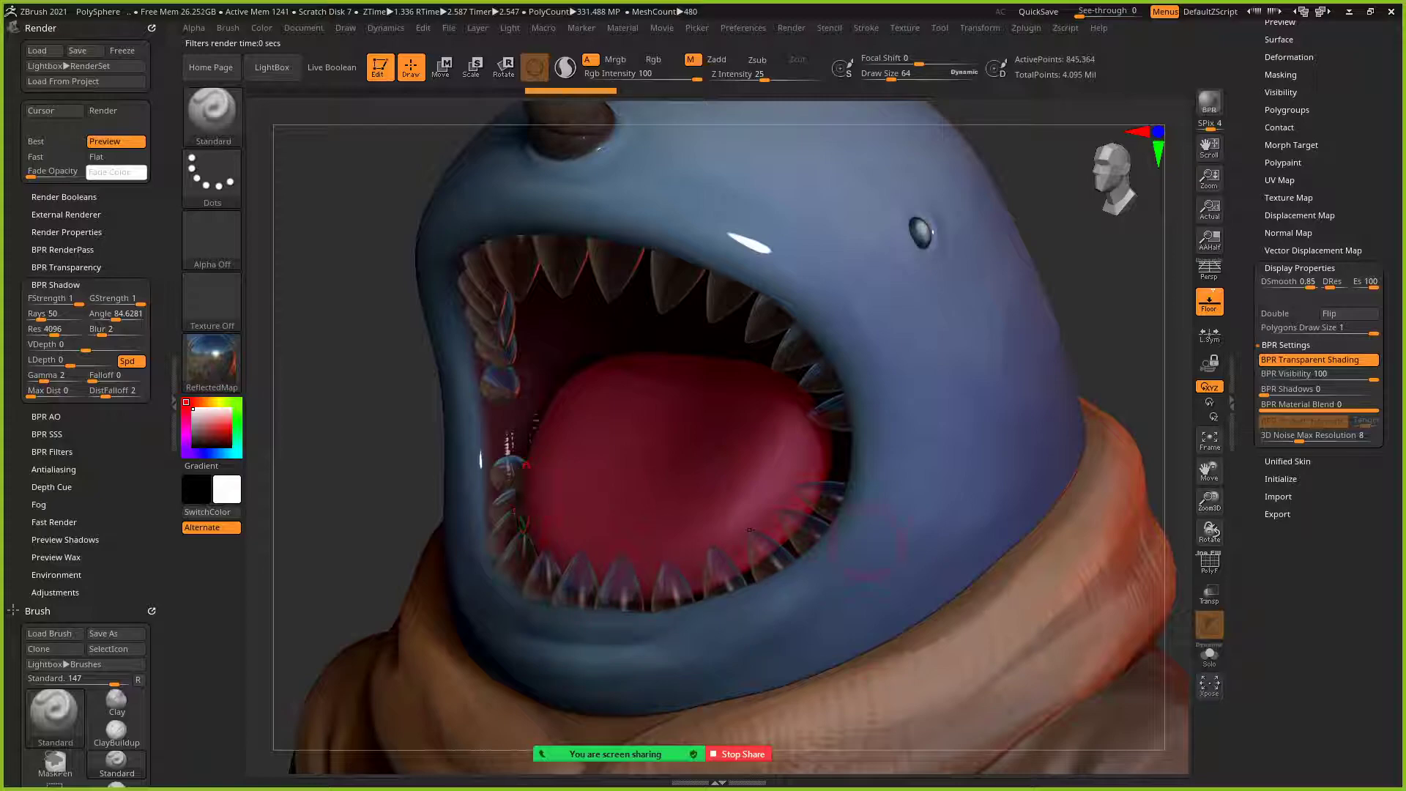
# - Select the tongue subtool model_04, enable BPR Transparent Shading for it and render the result
pyautogui.moveTo(1245, 291); pyautogui.dragTo(1245, 478)
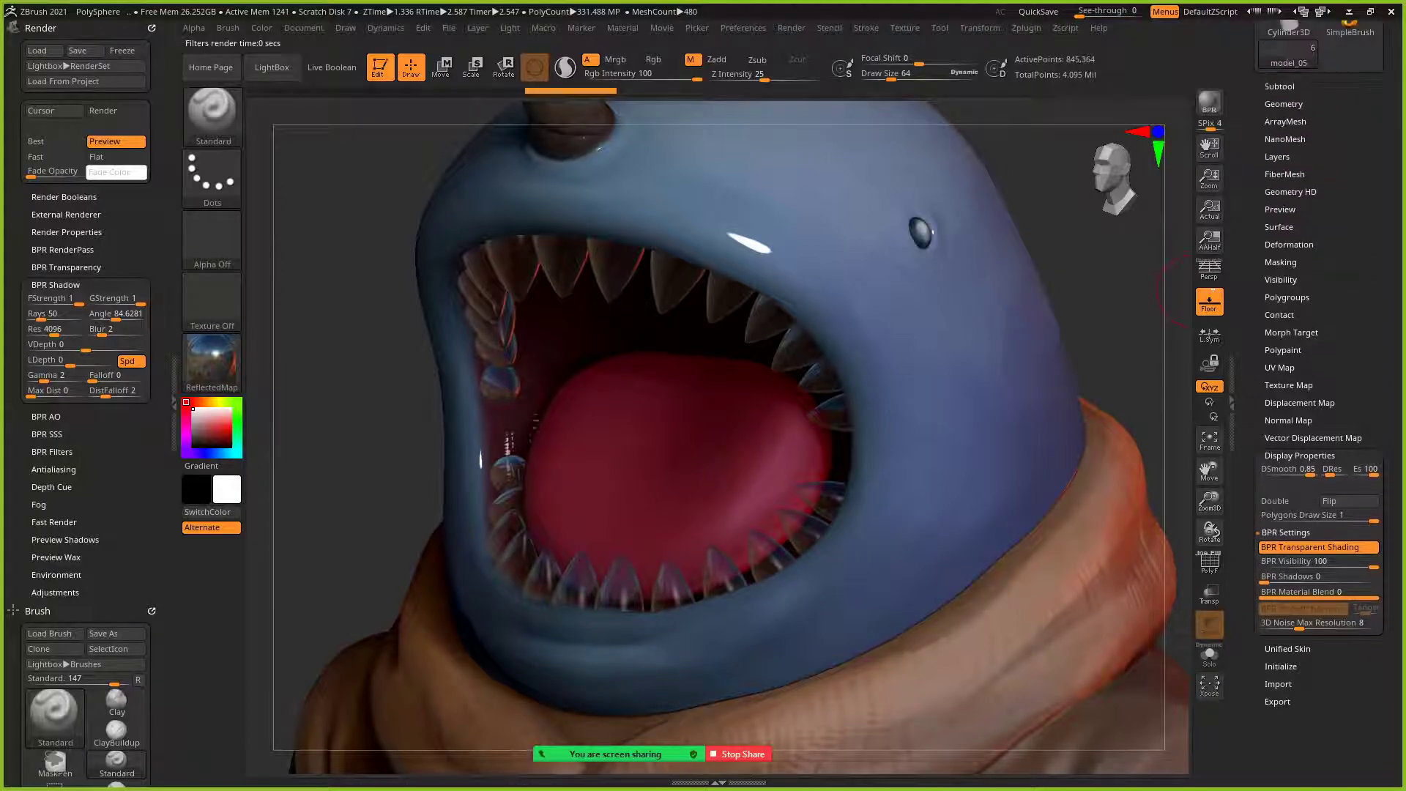
pyautogui.click(1279, 86)
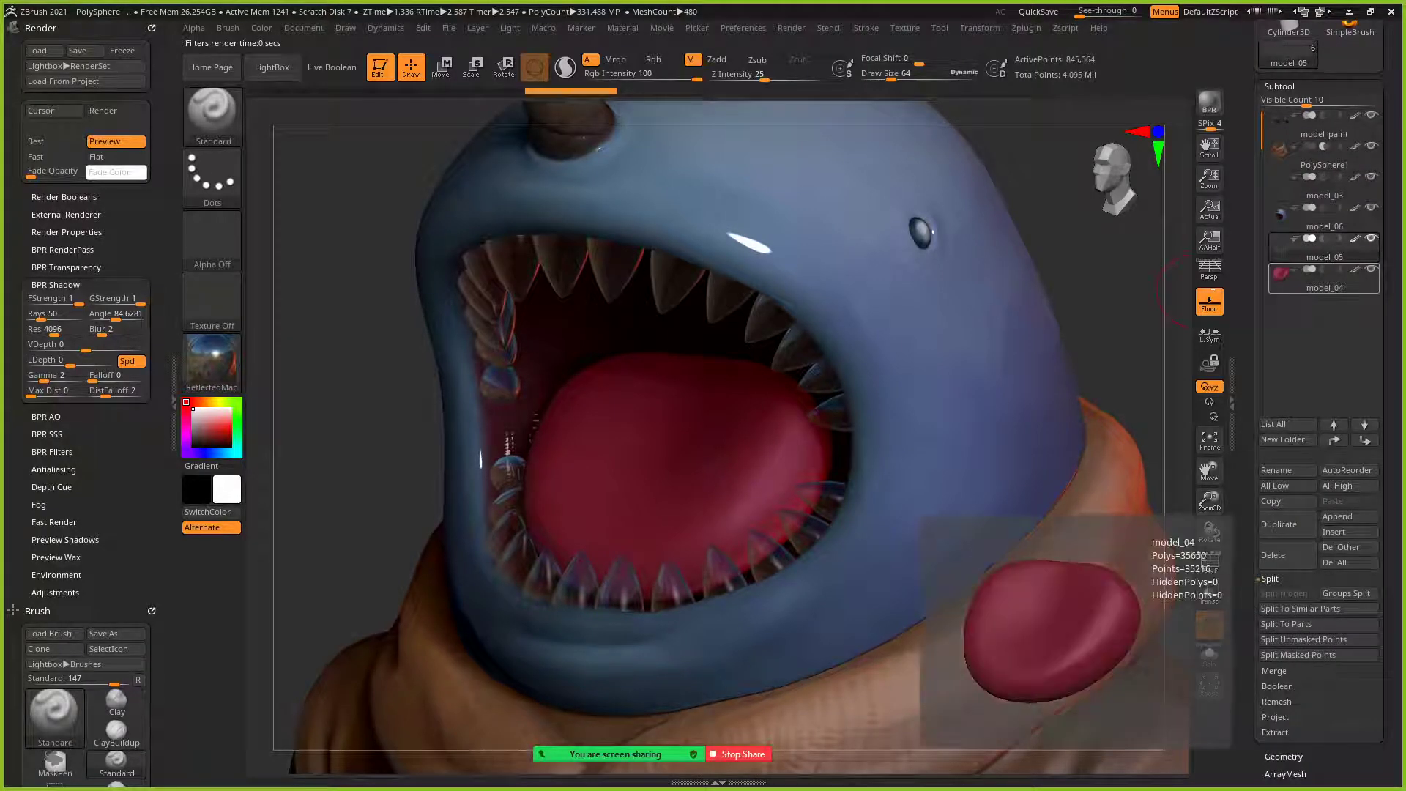
pyautogui.click(1319, 278)
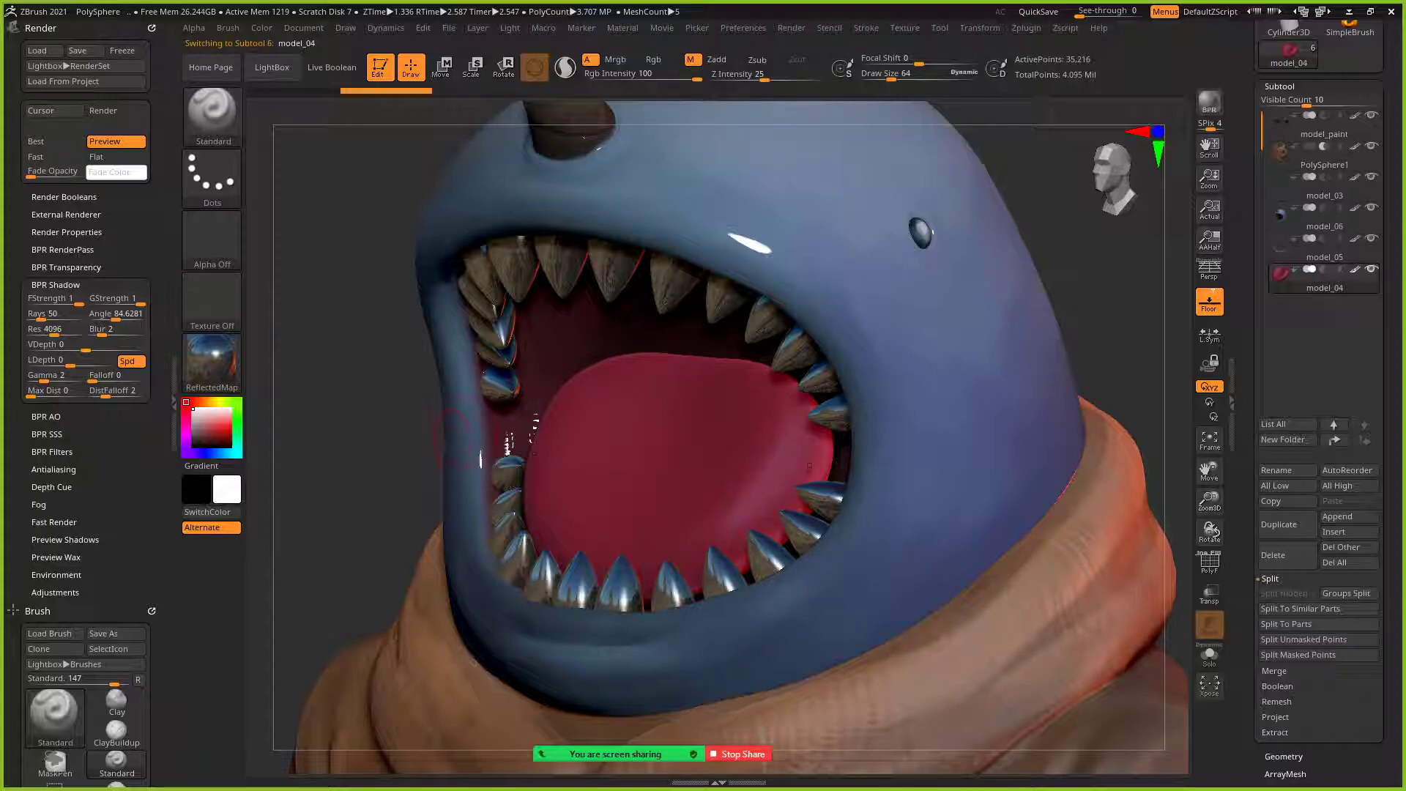
pyautogui.moveTo(211, 363)
pyautogui.moveTo(1318, 282)
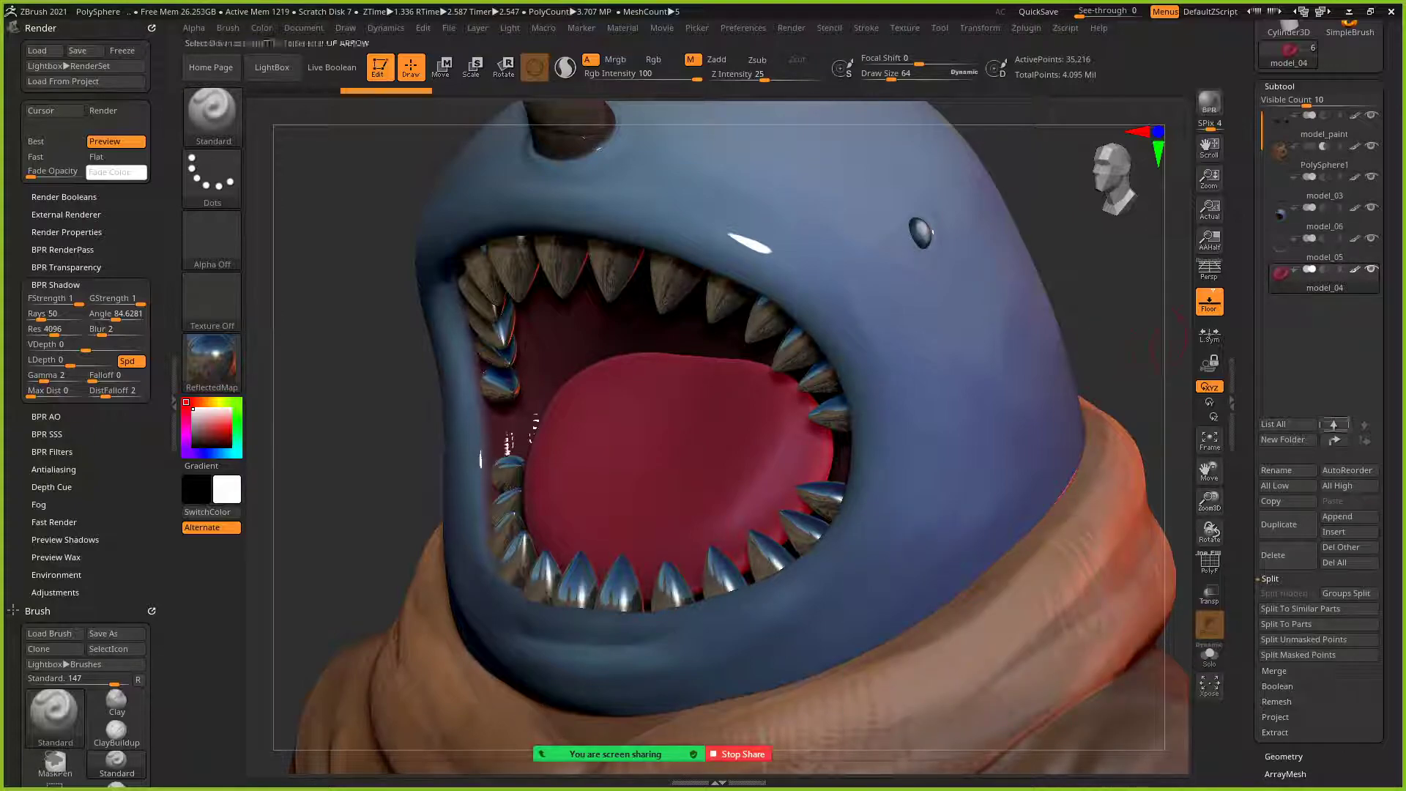
pyautogui.scroll(-5, 1318, 403)
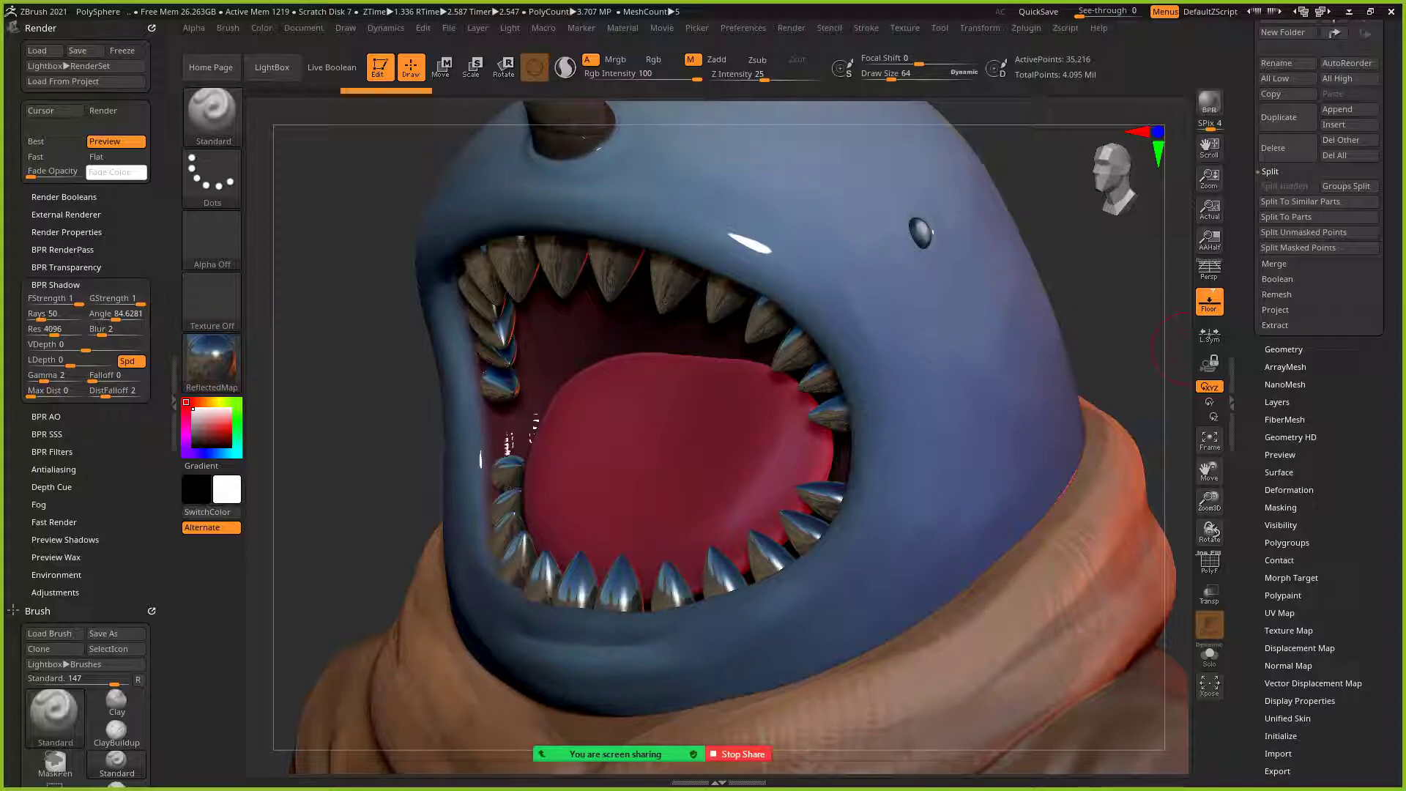
pyautogui.scroll(-8, 1318, 293)
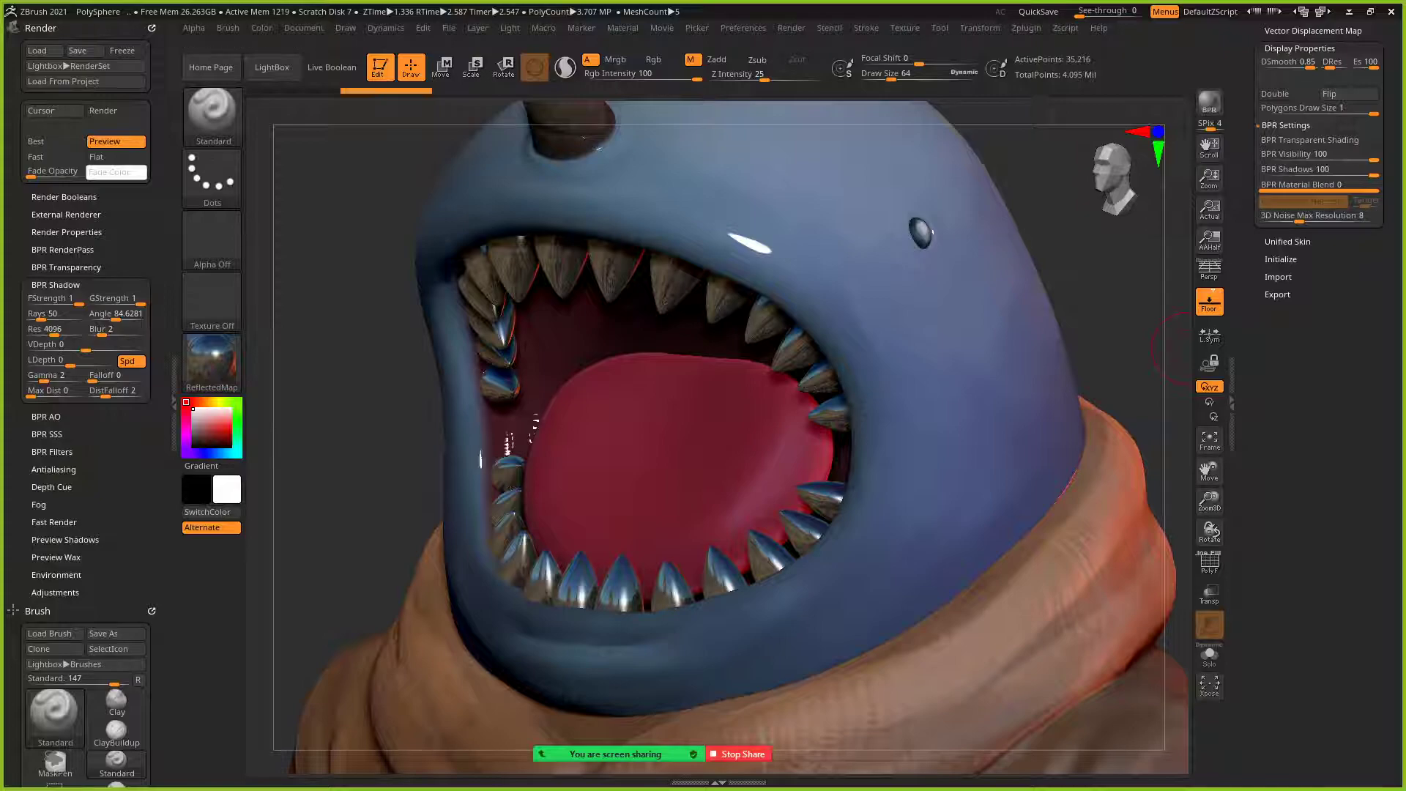
pyautogui.scroll(2, 1311, 244)
pyautogui.click(1311, 244)
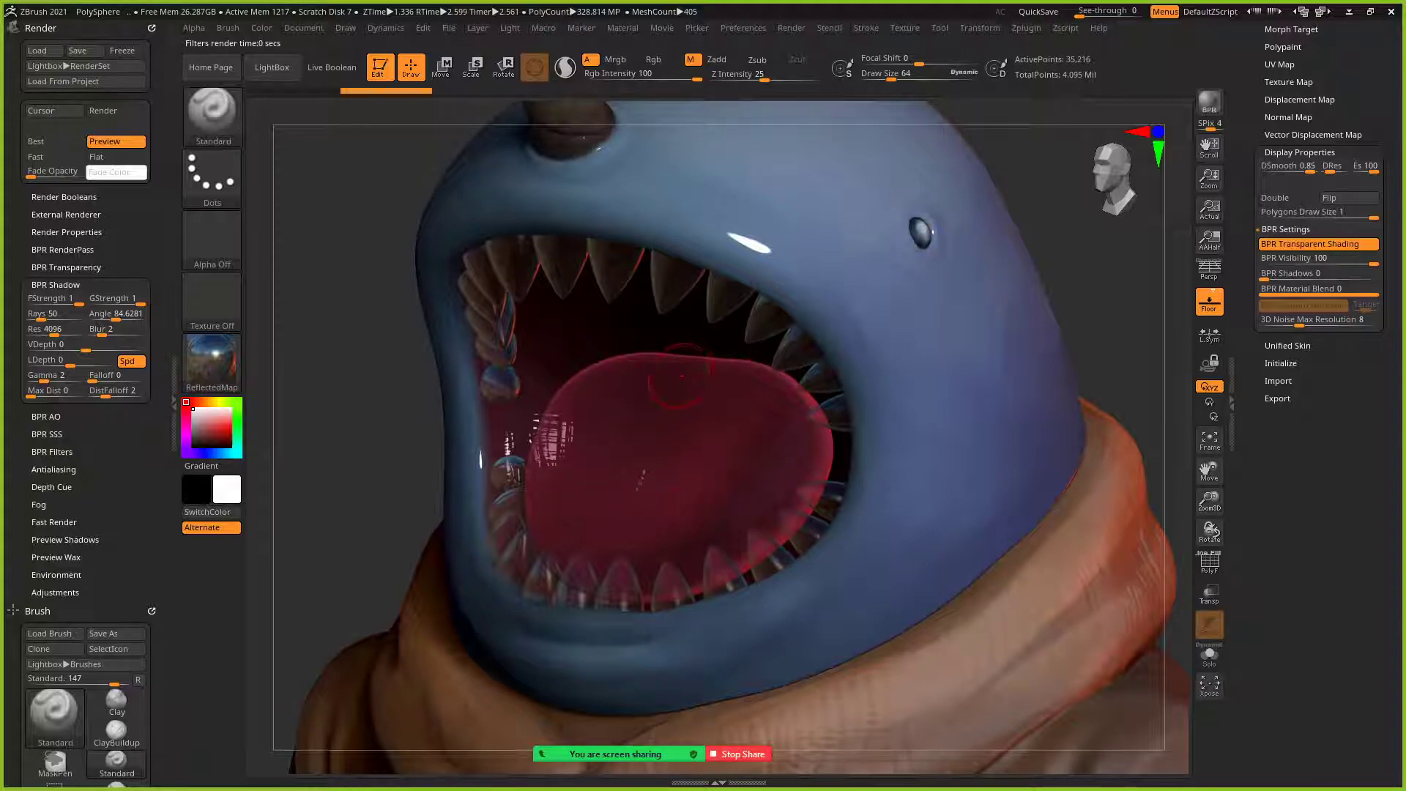
# - Fill the tongue with the ReflectedMap2 material and make a new BPR render of the open mouth
pyautogui.moveTo(1119, 333); pyautogui.dragTo(1130, 363)
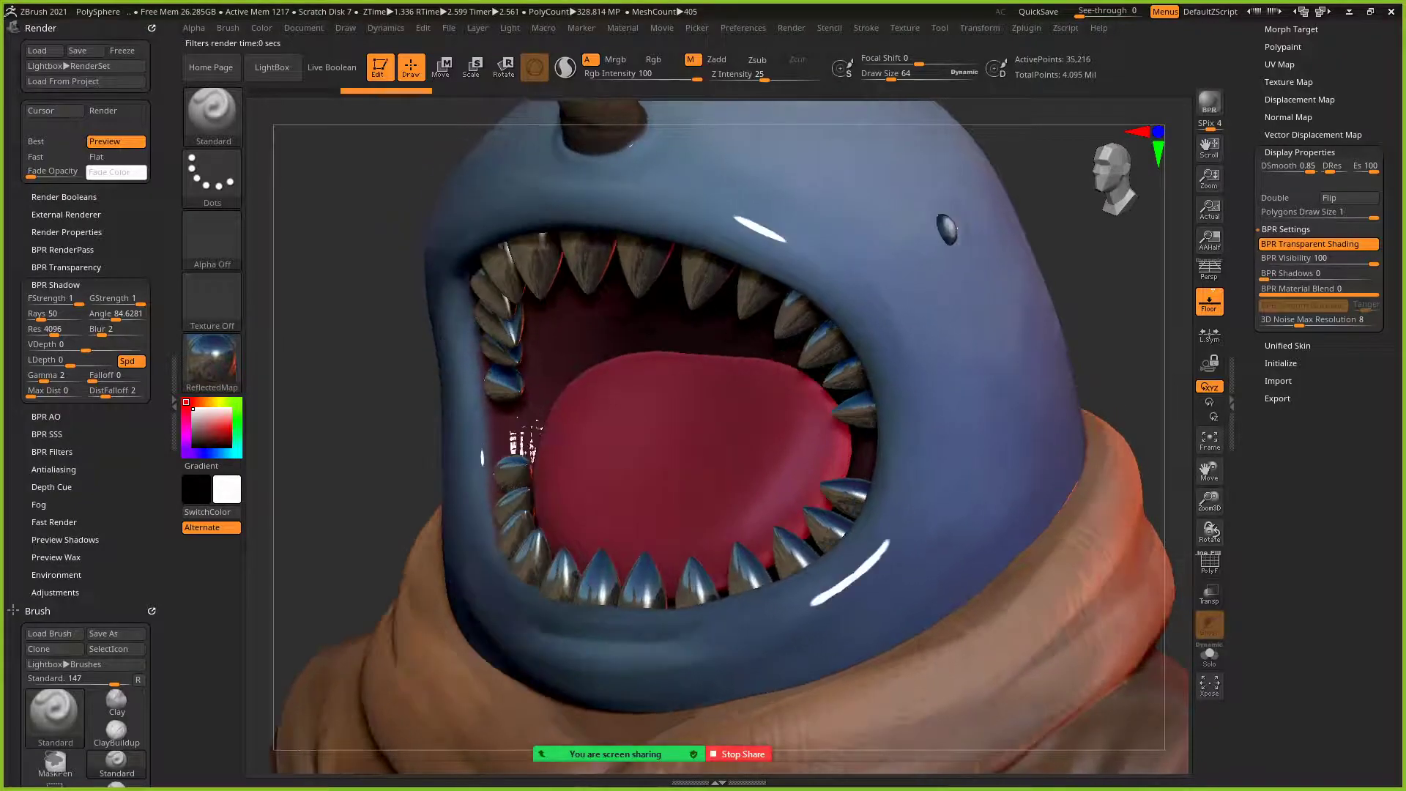
pyautogui.moveTo(522, 440); pyautogui.dragTo(517, 437, button='right')
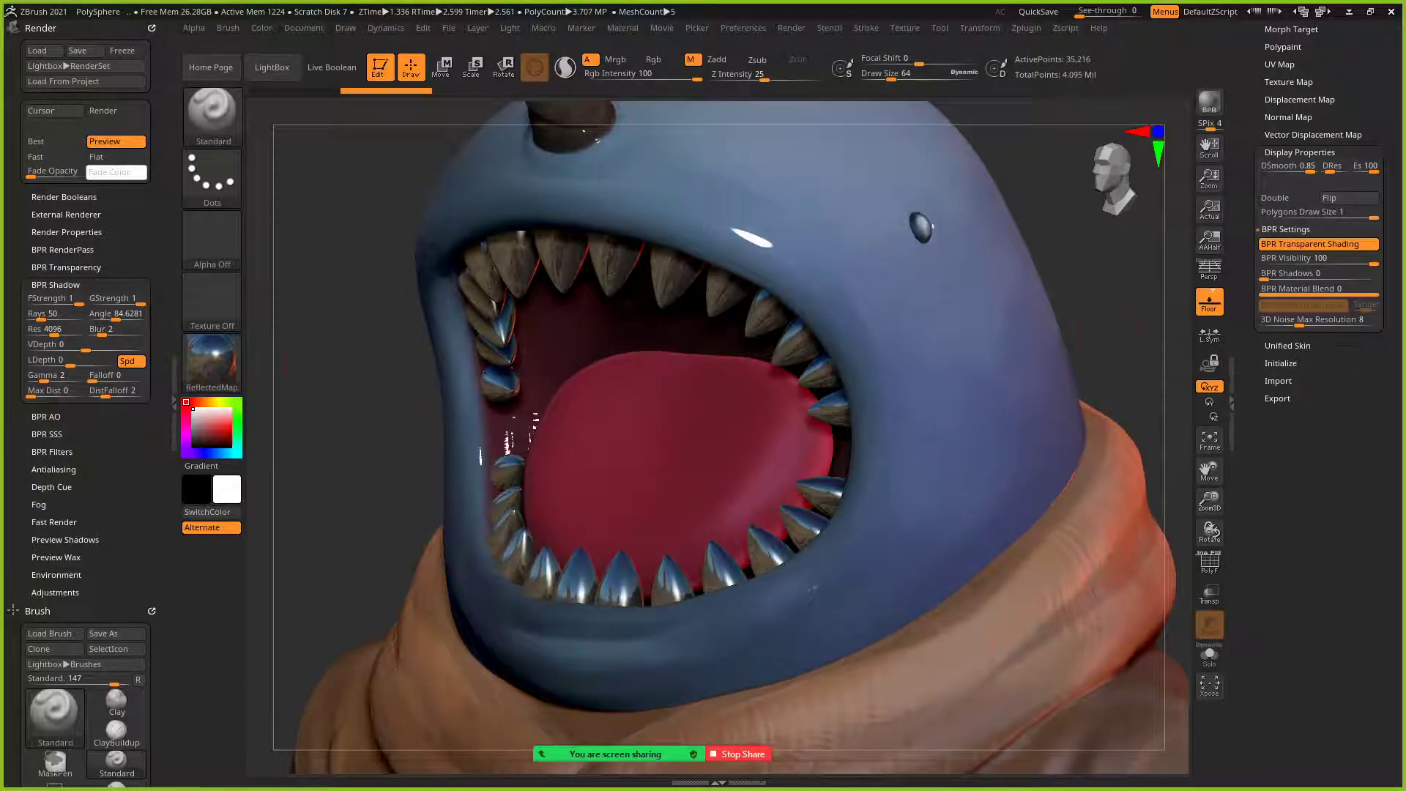
pyautogui.click(211, 363)
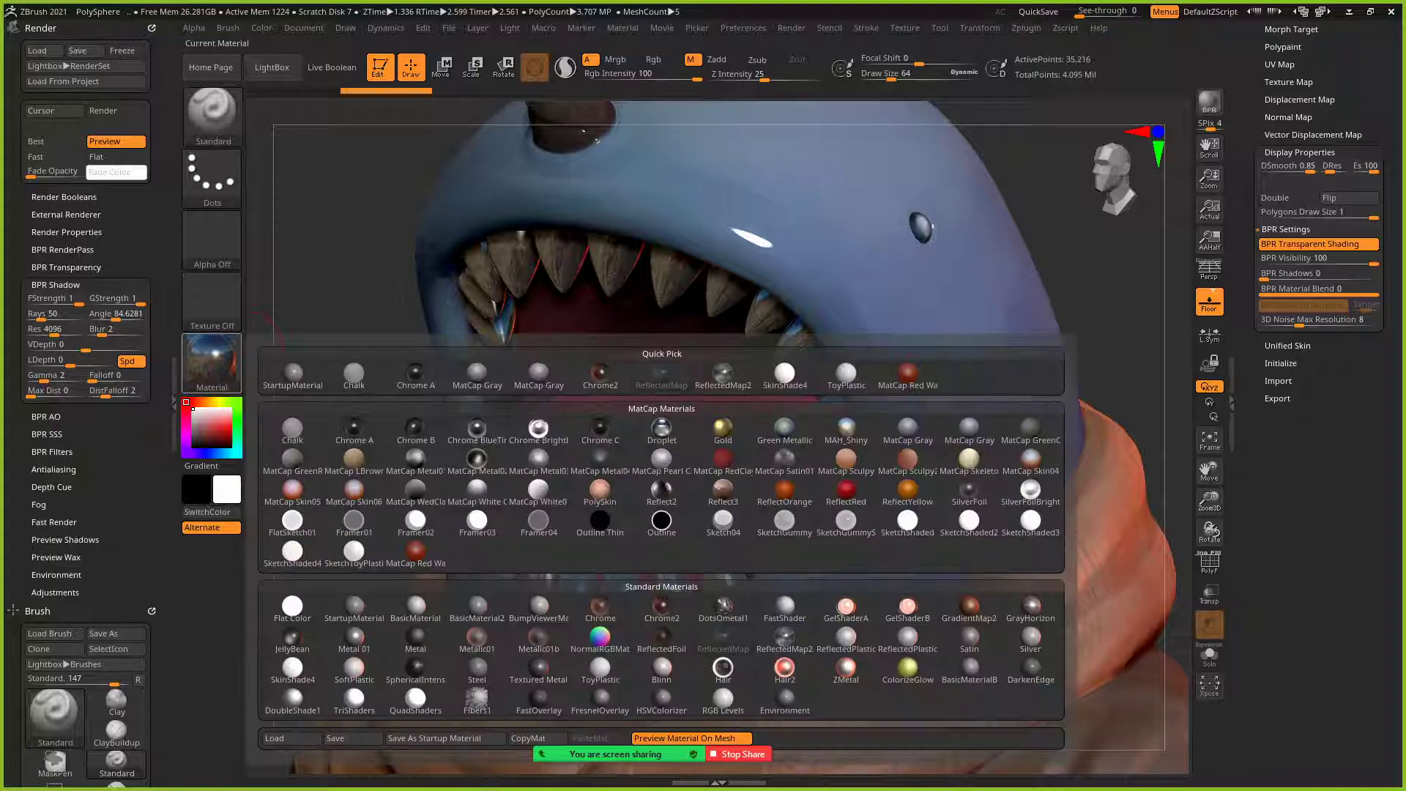
pyautogui.click(212, 363)
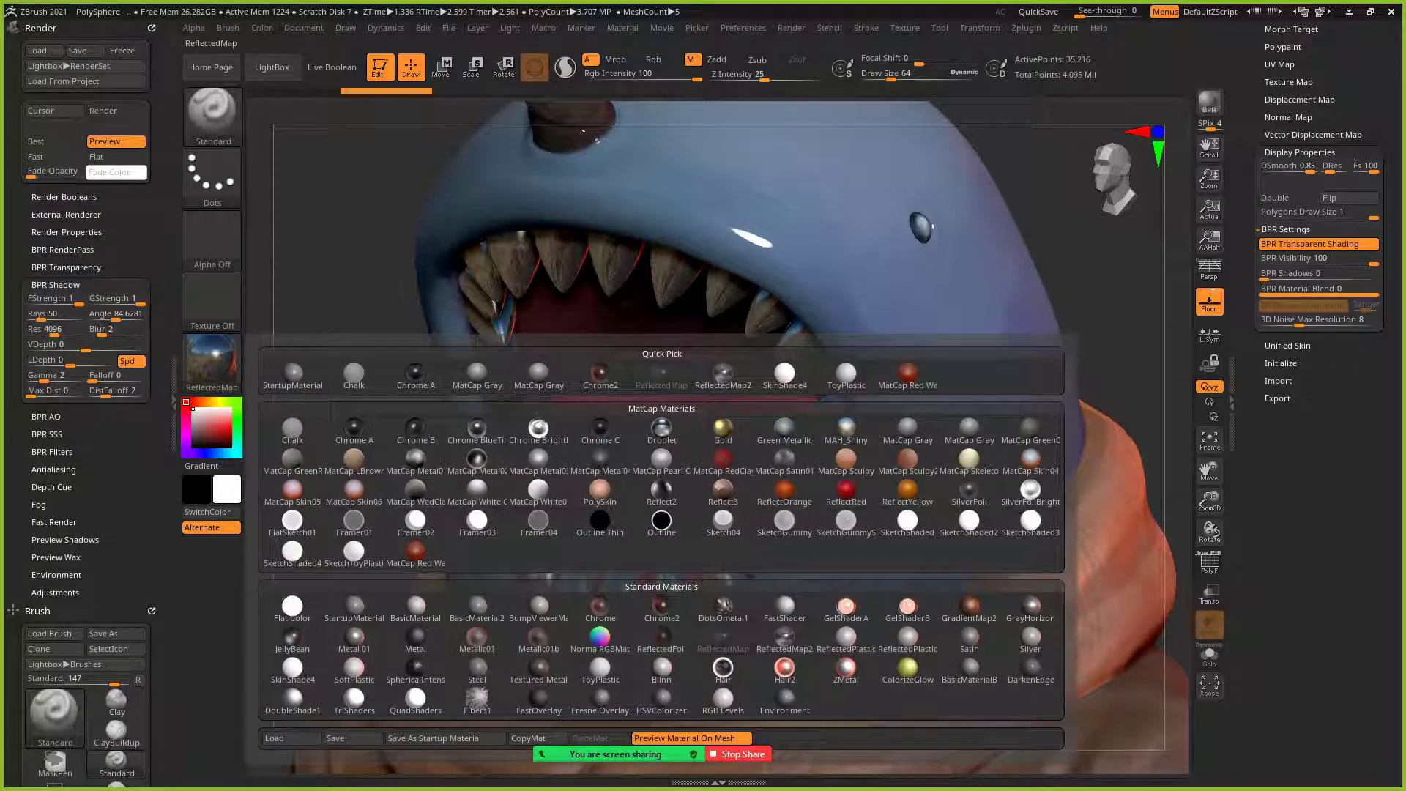
pyautogui.moveTo(784, 639)
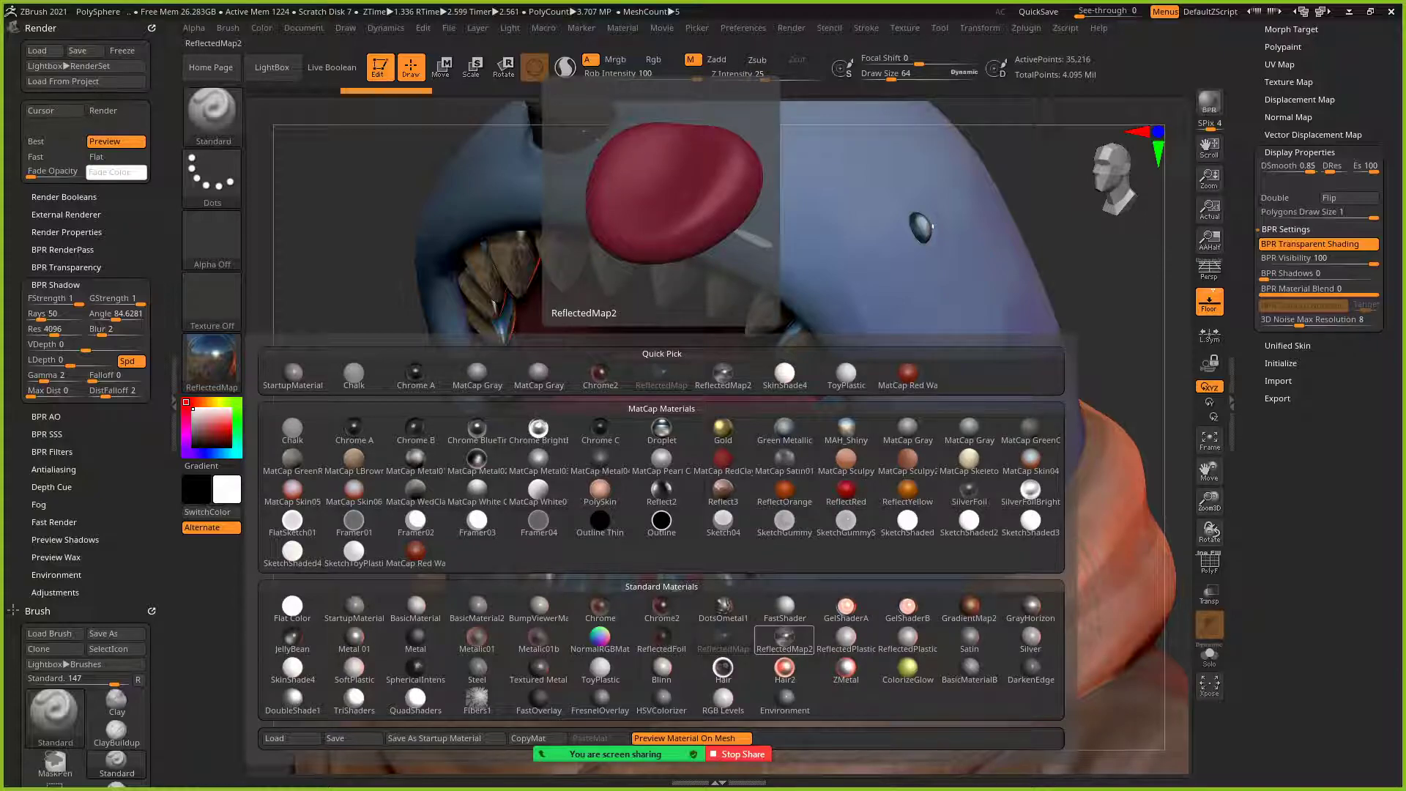
pyautogui.click(785, 639)
pyautogui.moveTo(282, 102)
pyautogui.mouseDown()
pyautogui.moveTo(315, 110)
pyautogui.moveTo(282, 117)
pyautogui.mouseUp()
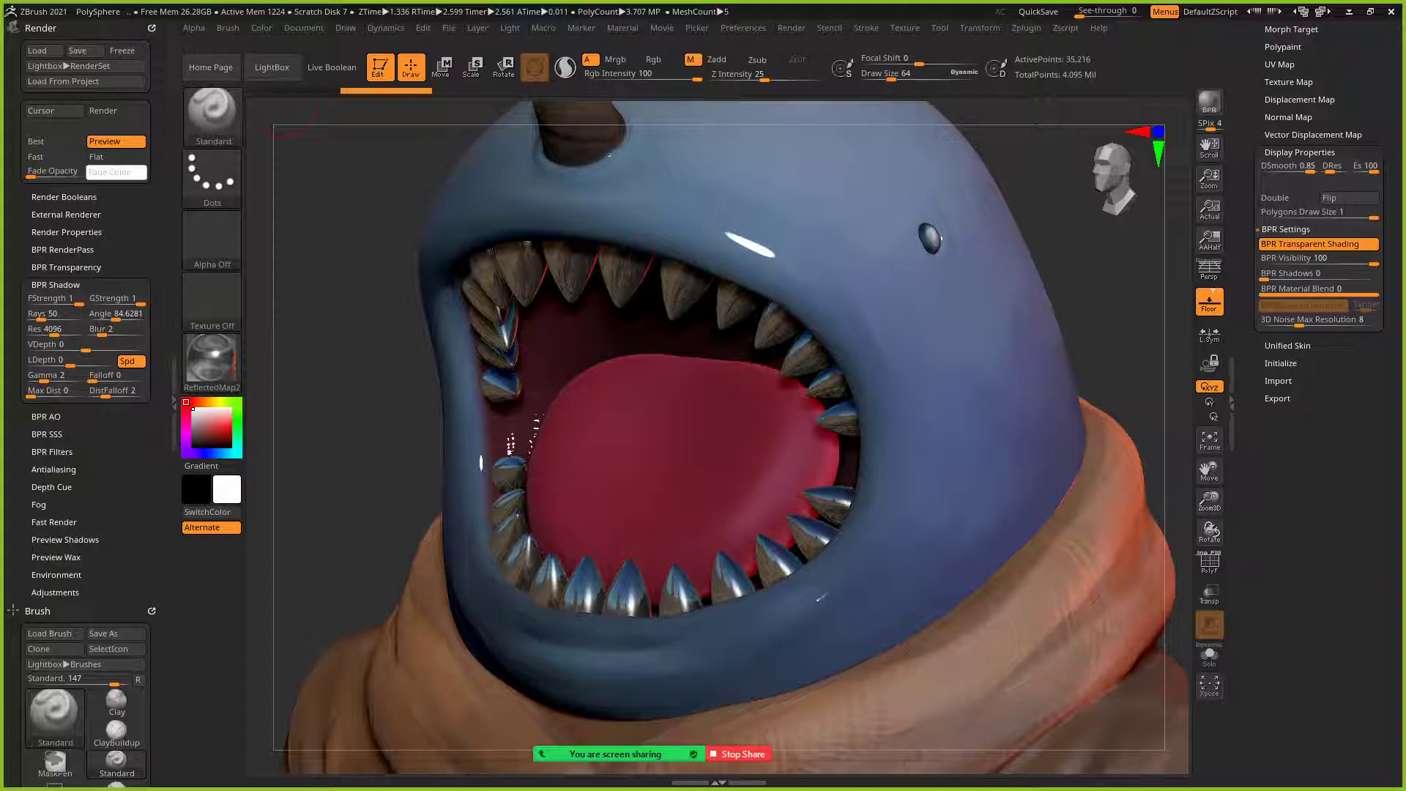
pyautogui.click(262, 28)
pyautogui.click(300, 311)
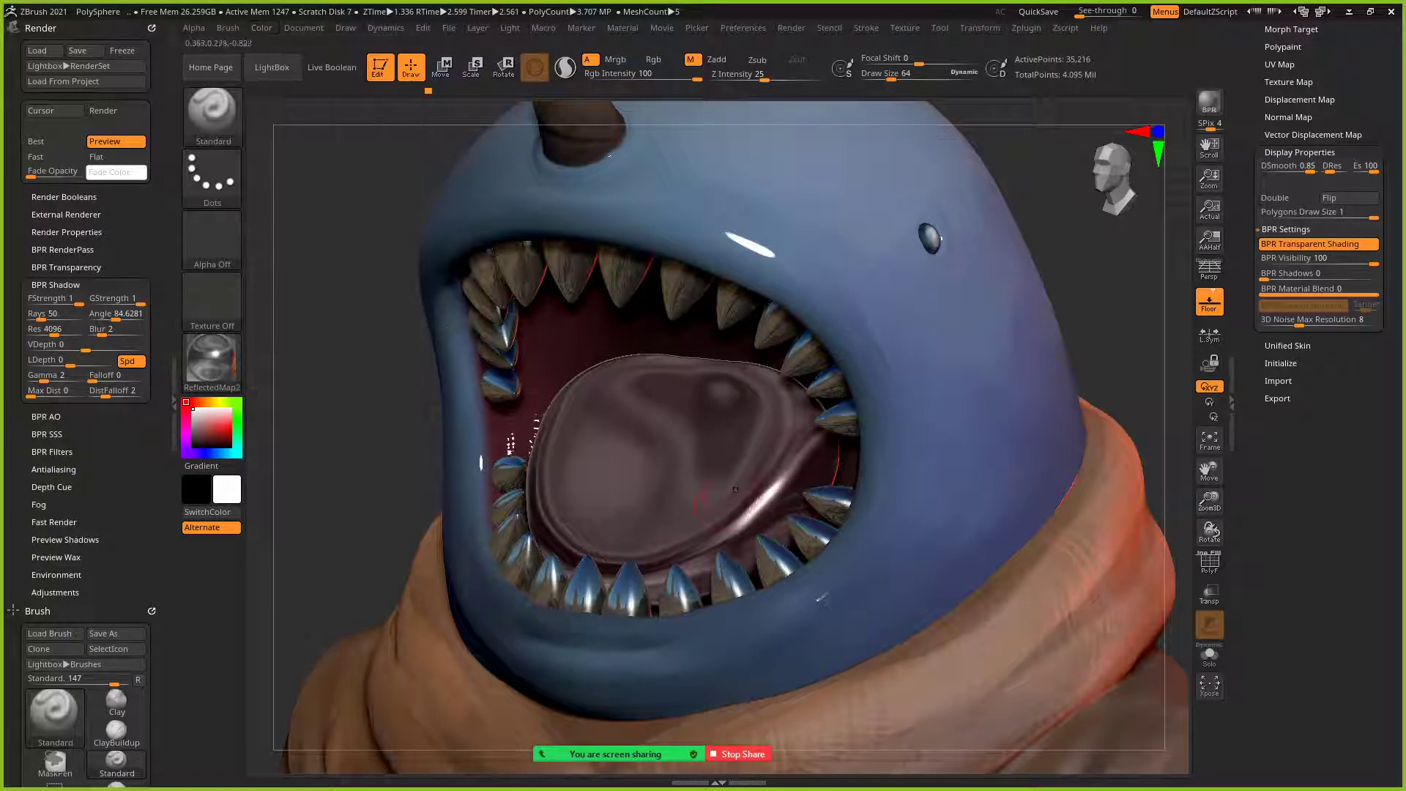
pyautogui.click(1209, 103)
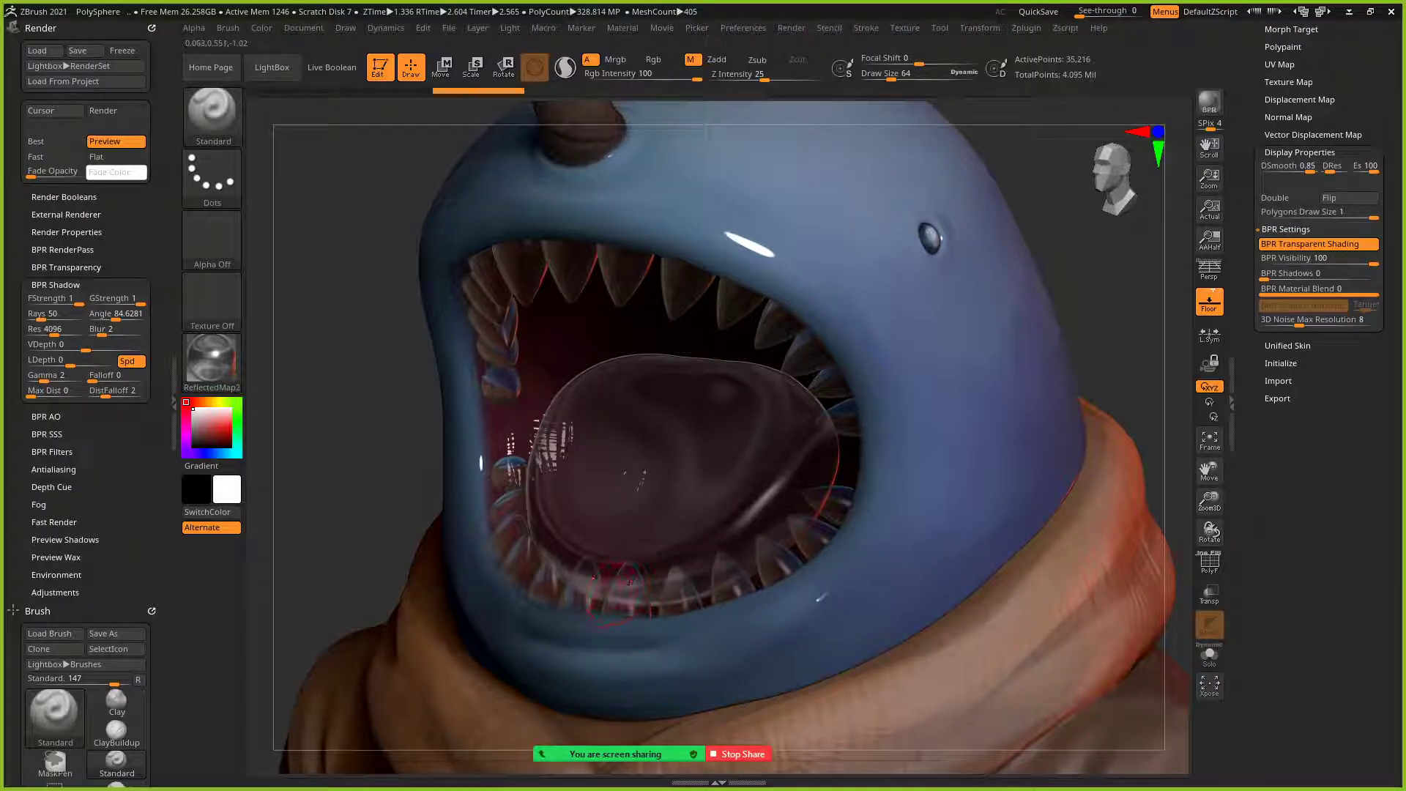
# - Disable BPR Transparent Shading for the tongue subtool and make a new BPR render of the open mouth
pyautogui.moveTo(616, 593); pyautogui.dragTo(605, 588, button='right')
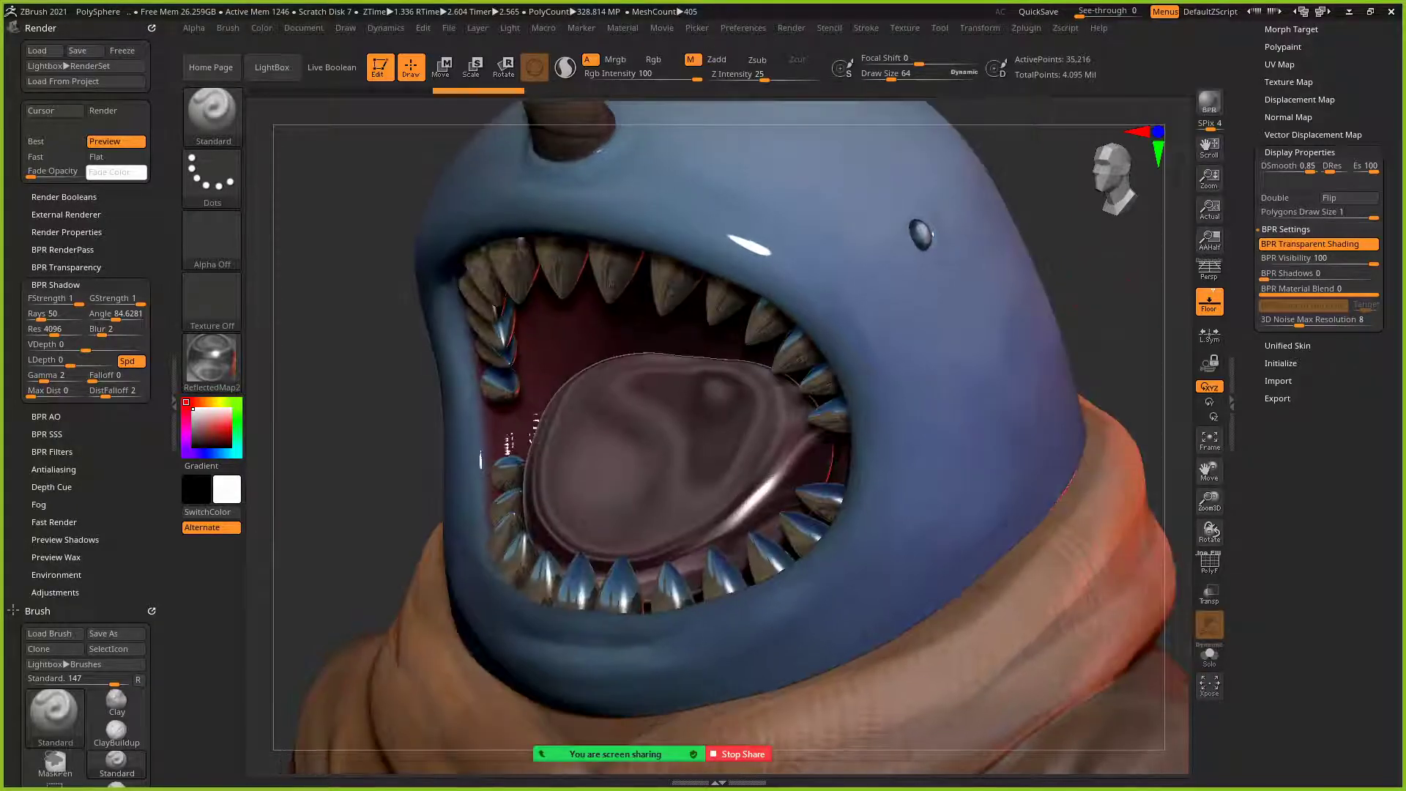
pyautogui.click(1311, 244)
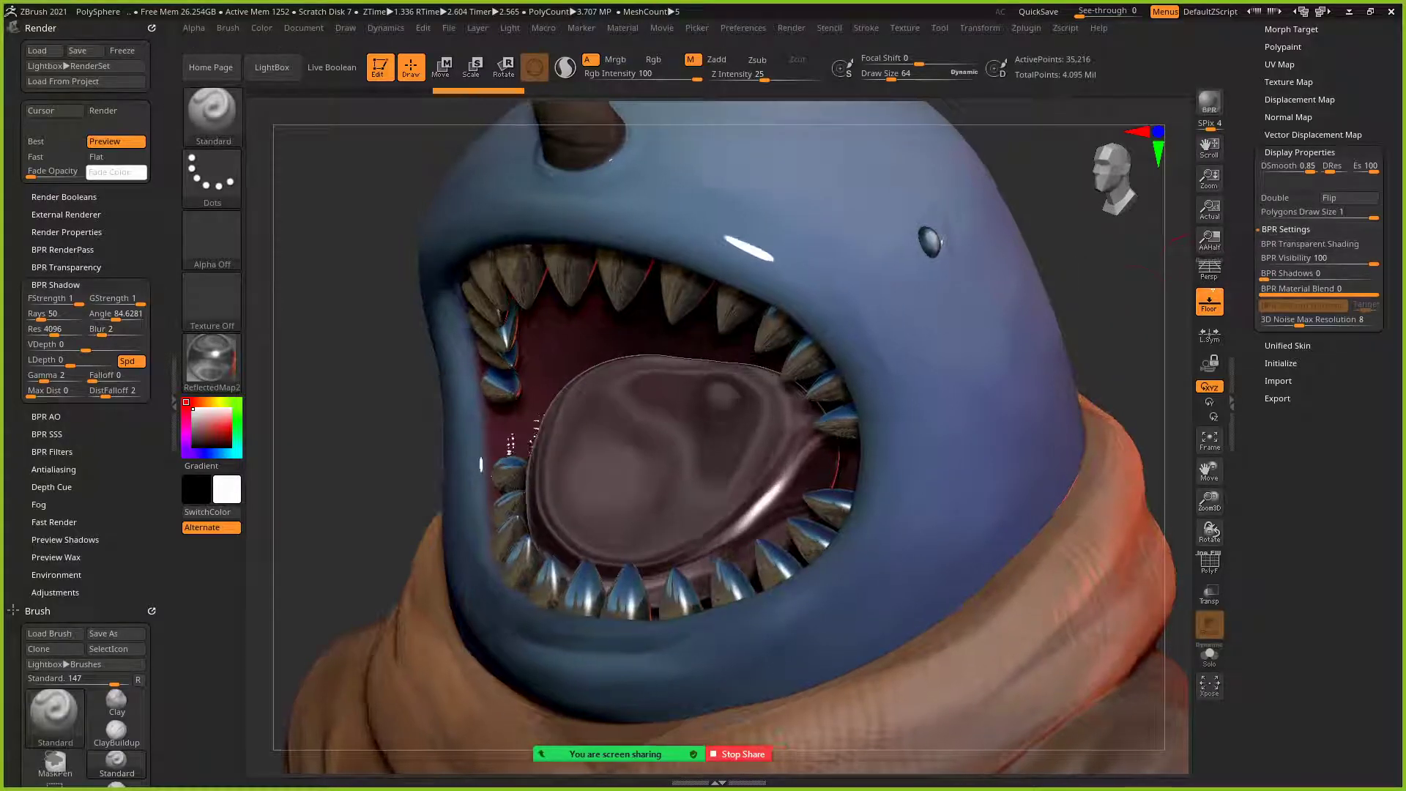
pyautogui.hotkey('shift', 'r')
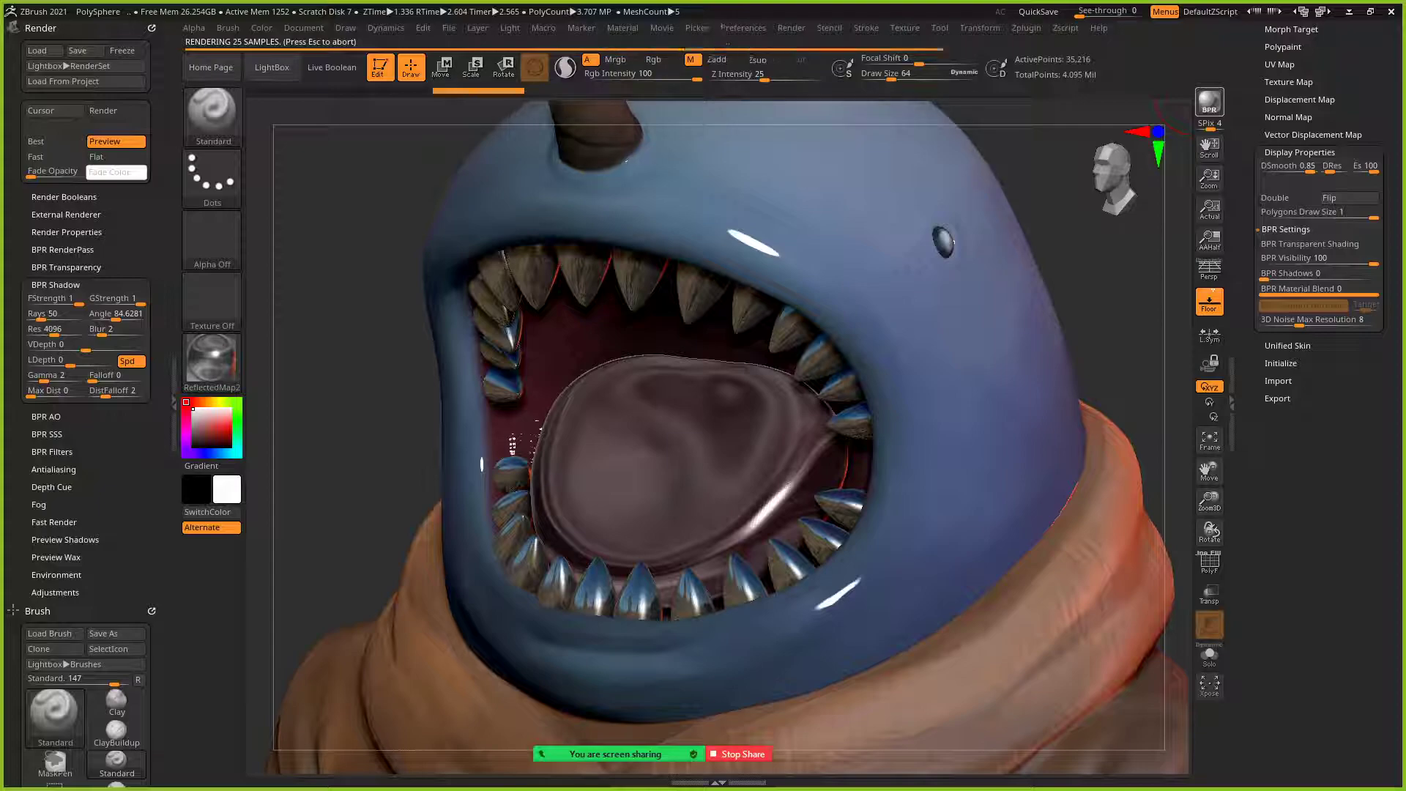
pyautogui.moveTo(1092, 344); pyautogui.dragTo(1134, 343)
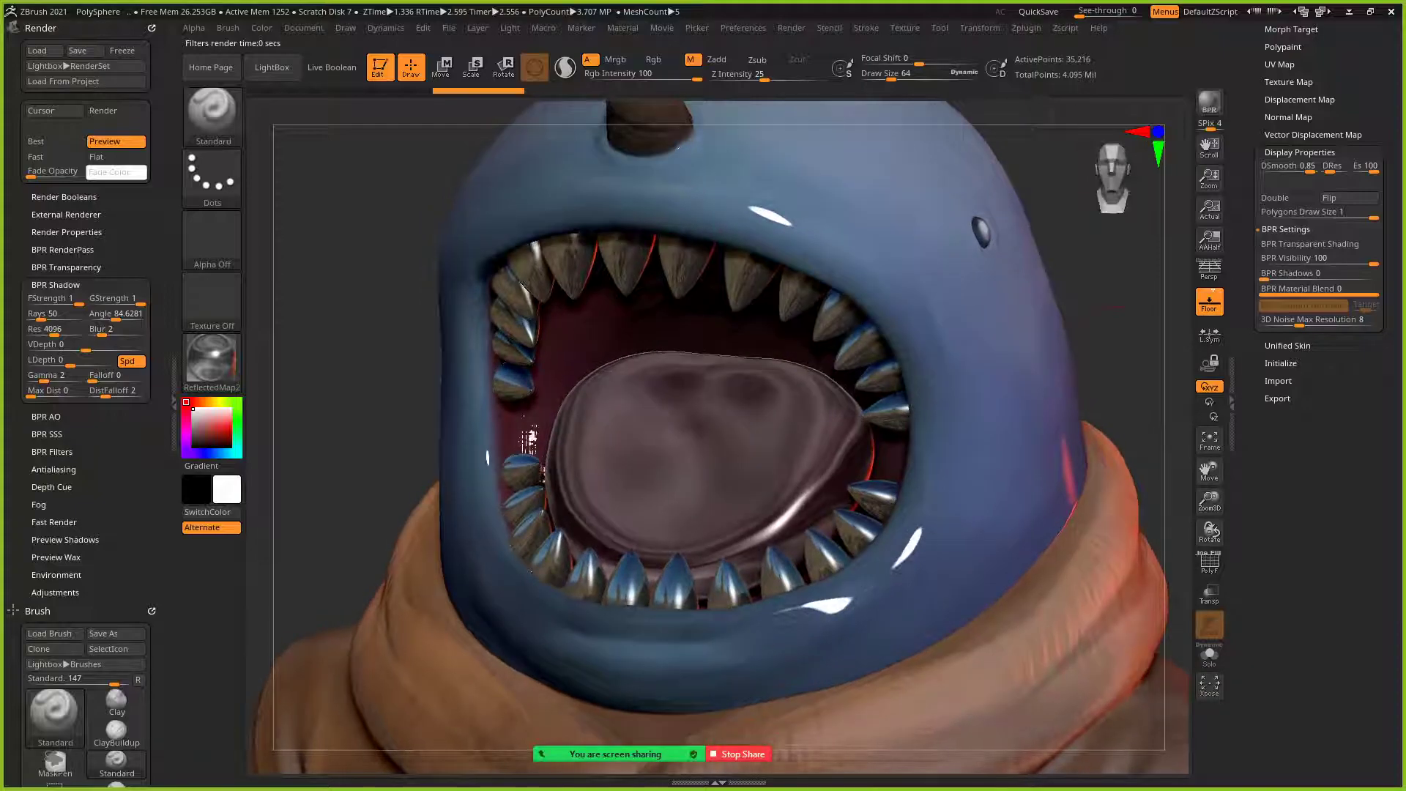
# - Choose BasicMaterial as the active material and make a BPR render of the open mouth
pyautogui.click(211, 359)
pyautogui.click(211, 359)
pyautogui.click(416, 608)
pyautogui.moveTo(368, 391); pyautogui.dragTo(356, 394)
pyautogui.click(1208, 103)
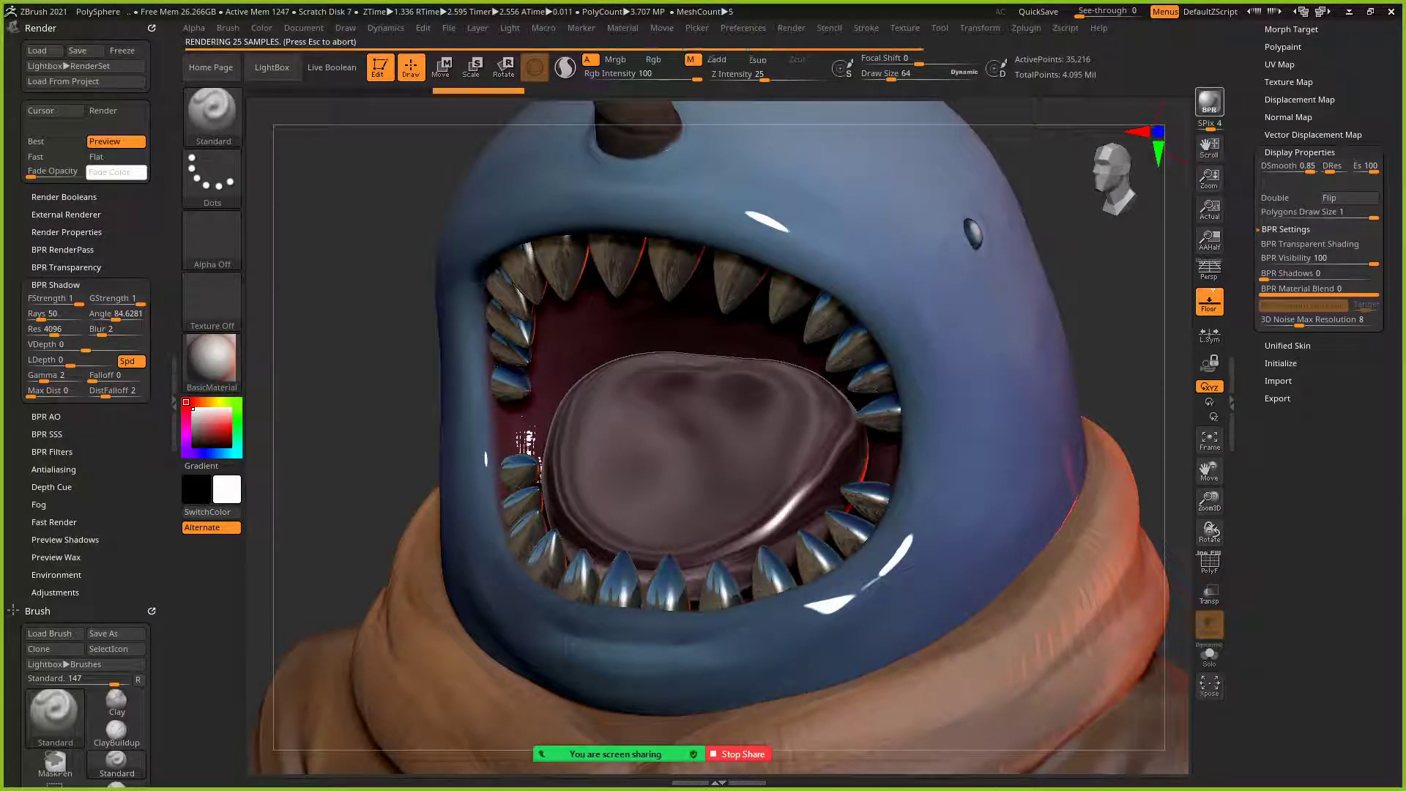
pyautogui.moveTo(1131, 267); pyautogui.dragTo(1136, 275)
# - Fill the tongue subtool with BasicMaterial and render the mouth again with BPR
pyautogui.click(303, 28)
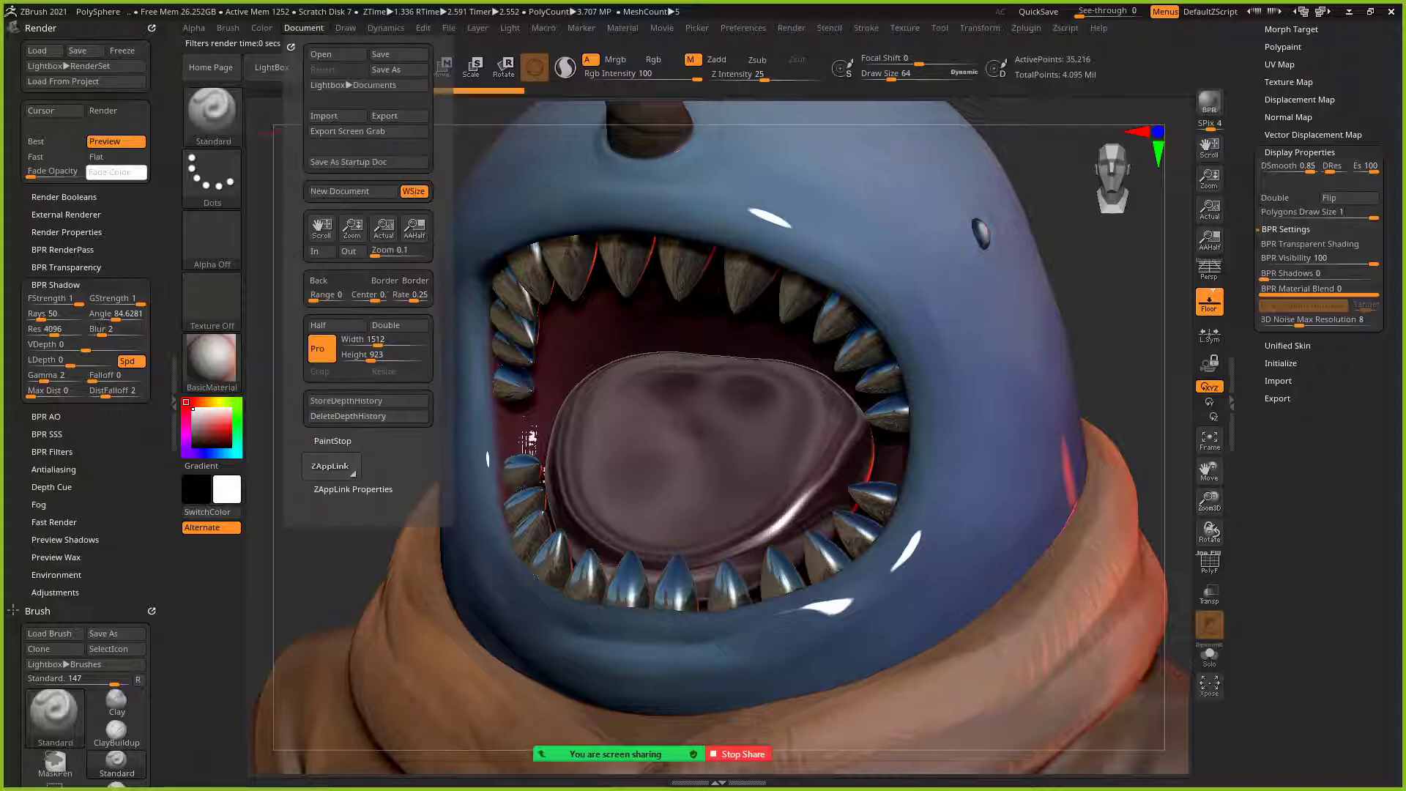
pyautogui.moveTo(261, 27)
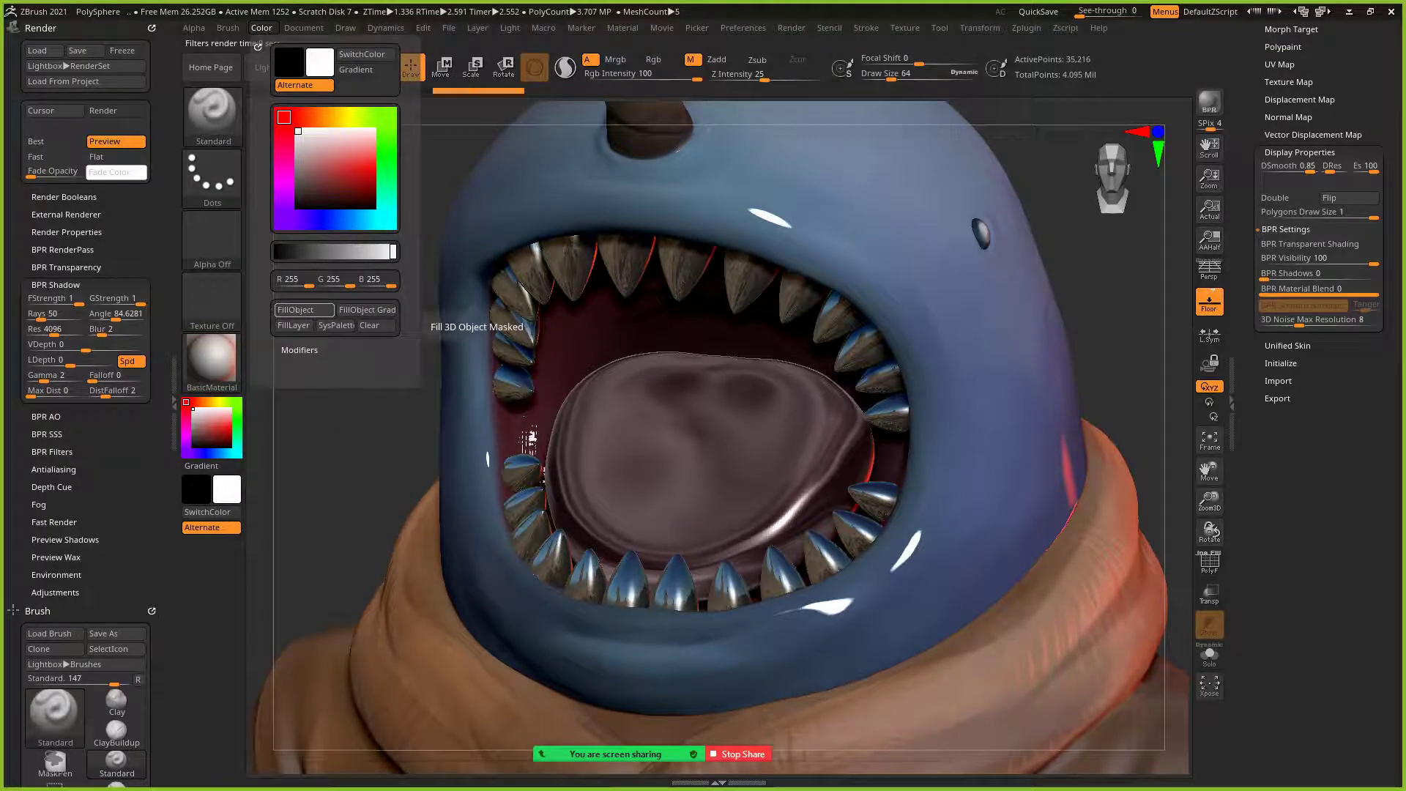
pyautogui.click(300, 310)
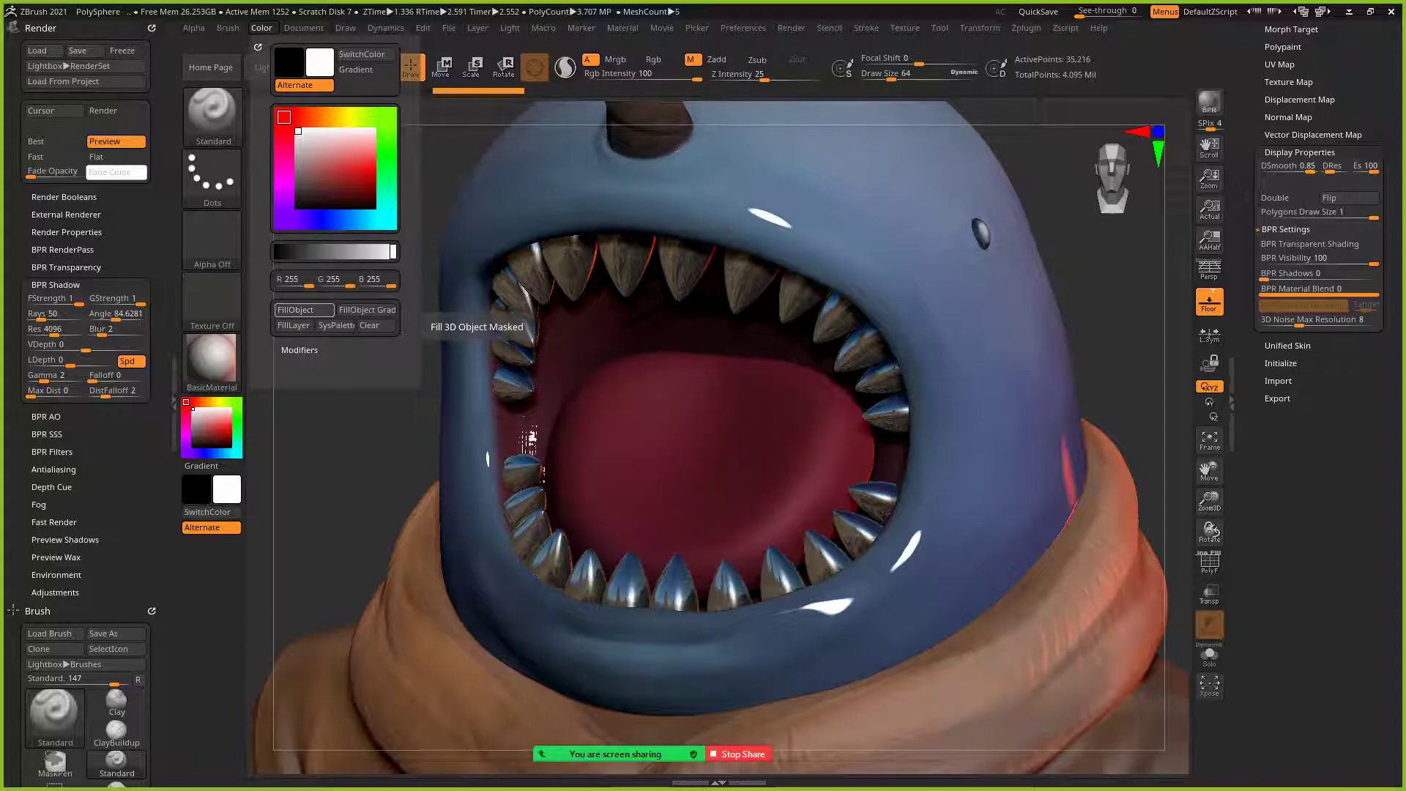
pyautogui.moveTo(1106, 307); pyautogui.dragTo(1065, 306)
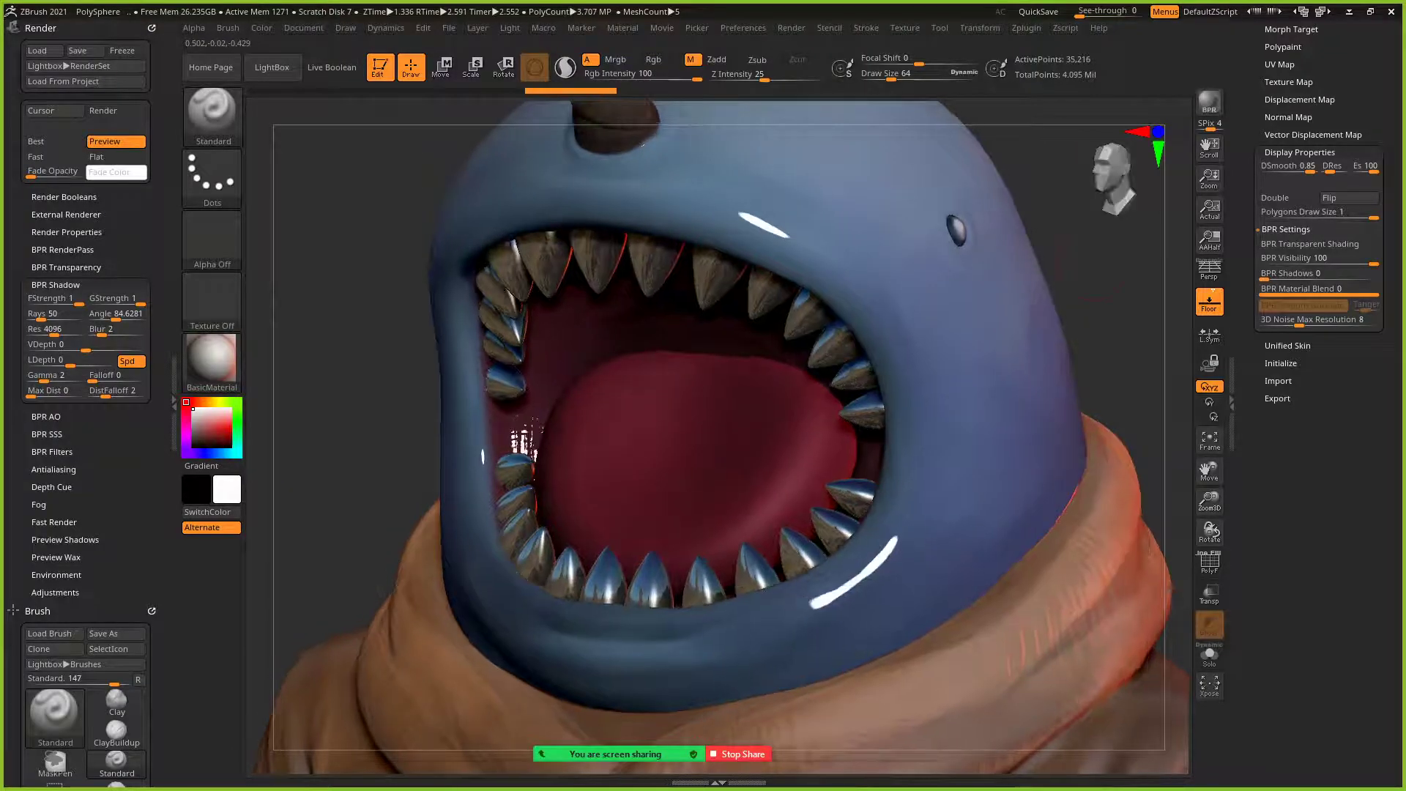
pyautogui.click(1210, 101)
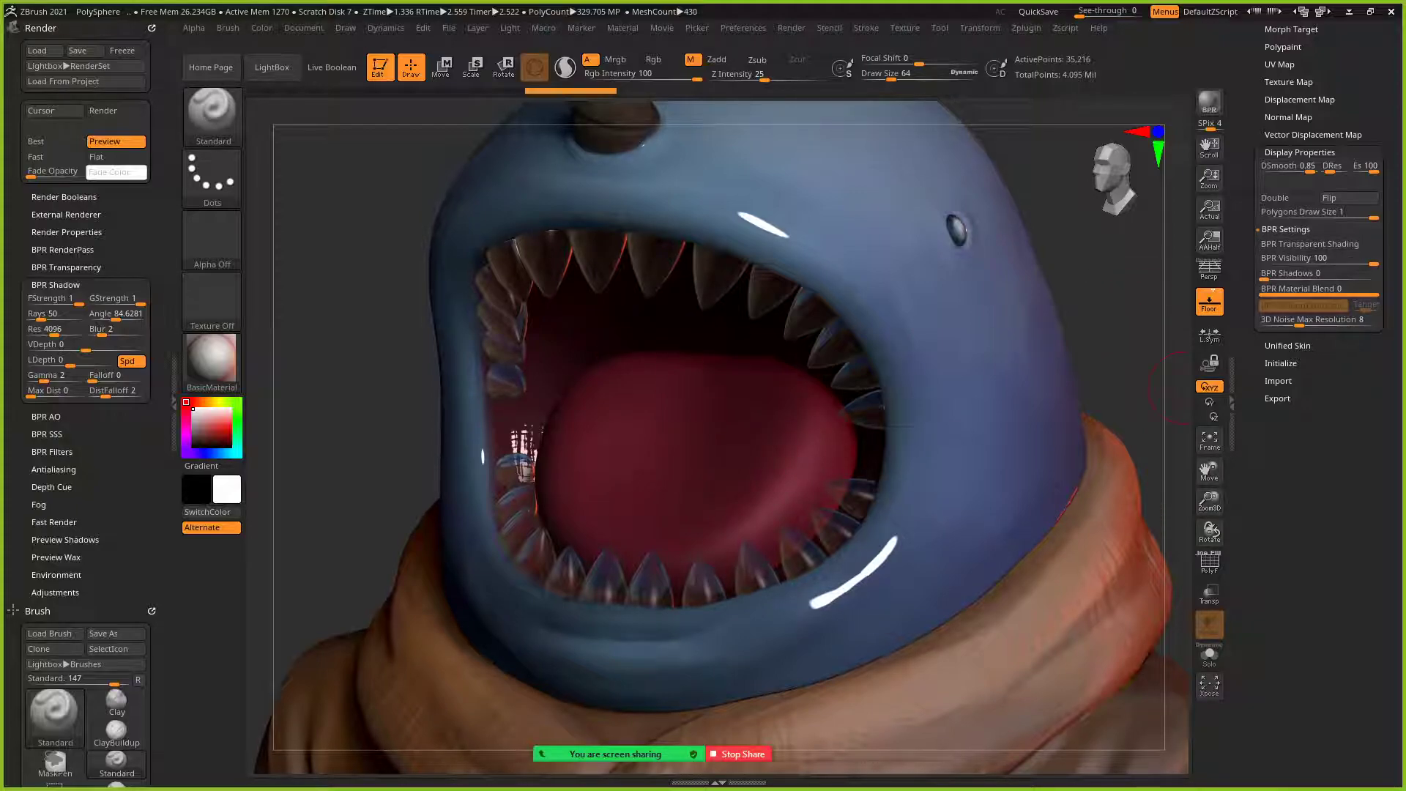
# - Select the teeth subtool model_05 and open its display properties to check the BPR settings
pyautogui.scroll(5, 1318, 410)
pyautogui.click(1280, 169)
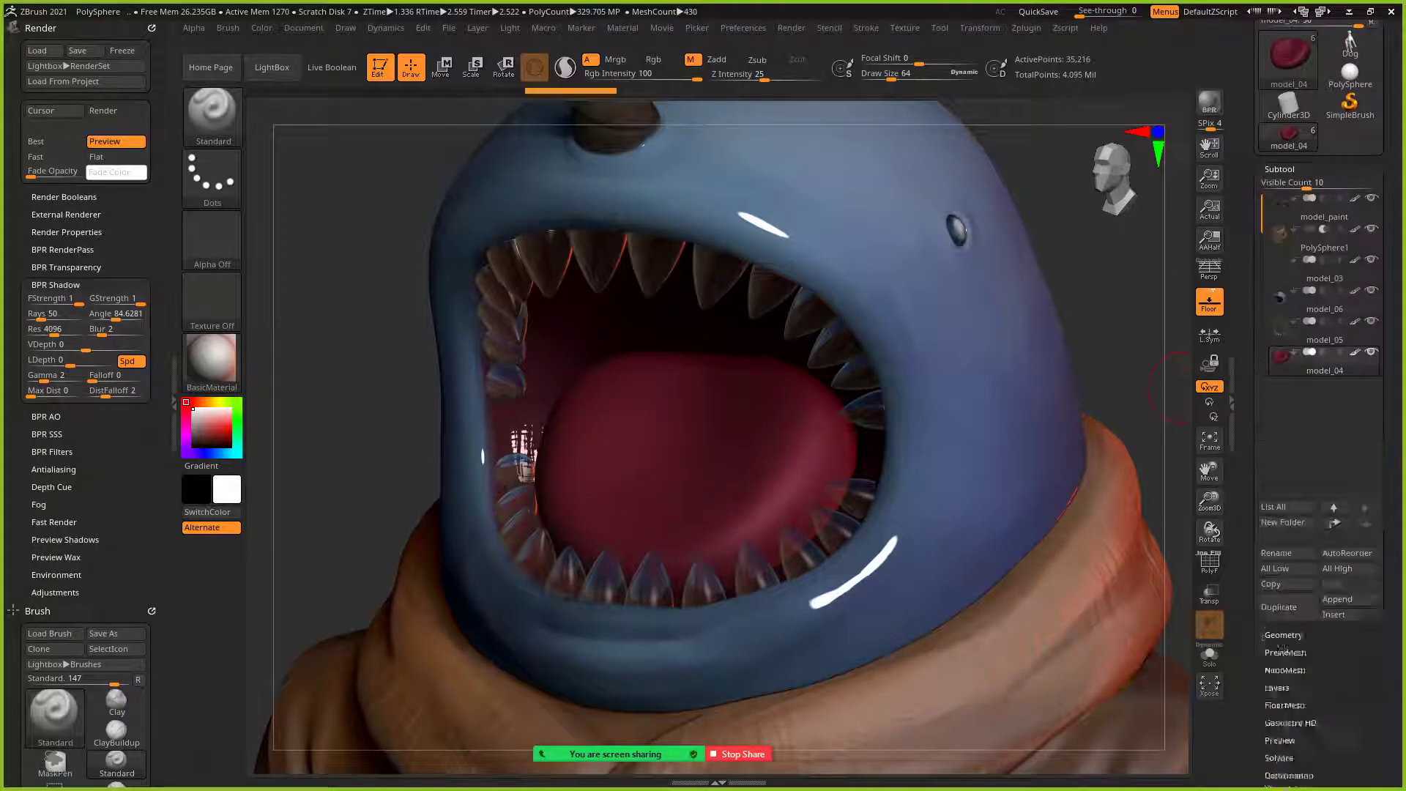
pyautogui.click(1324, 333)
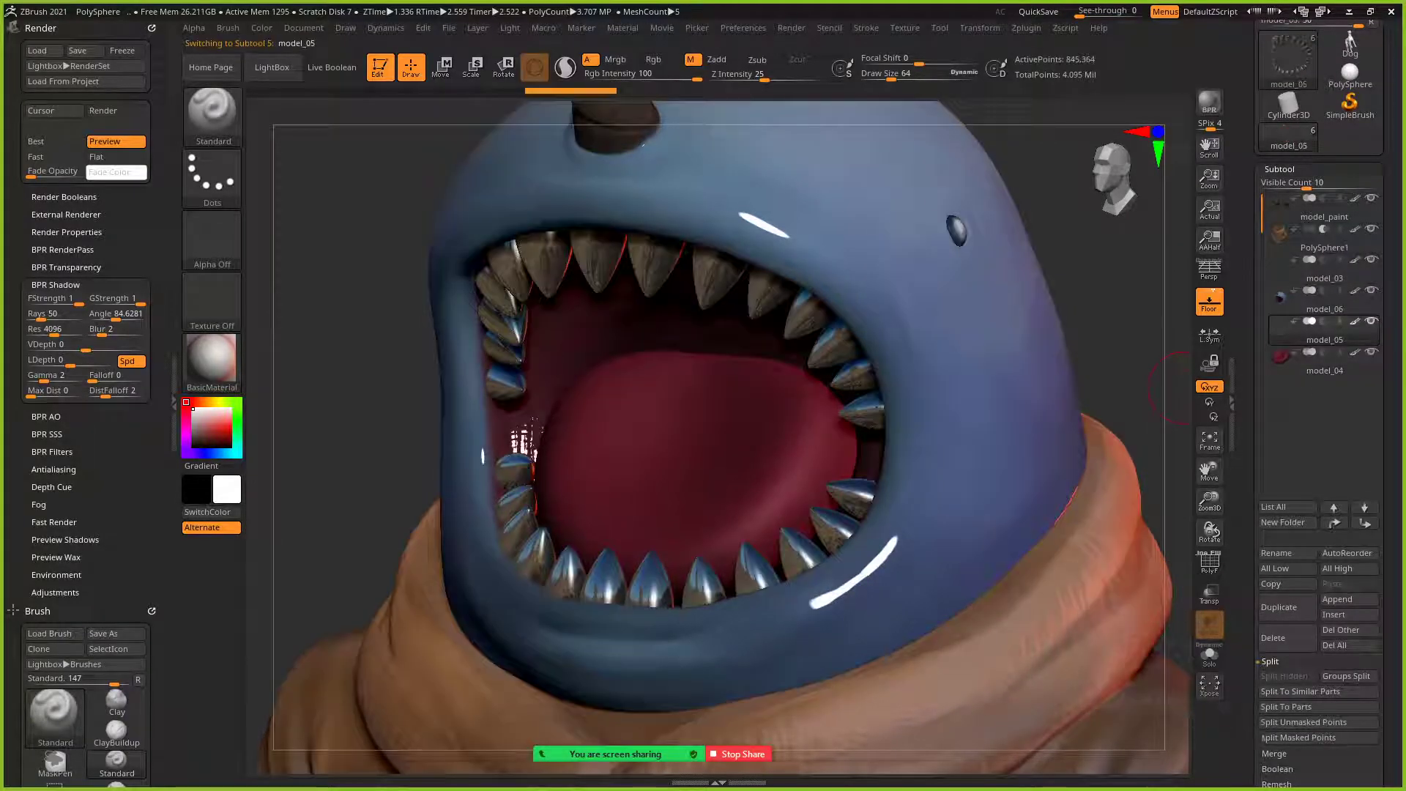
pyautogui.scroll(-3, 1319, 439)
pyautogui.scroll(-10, 1318, 366)
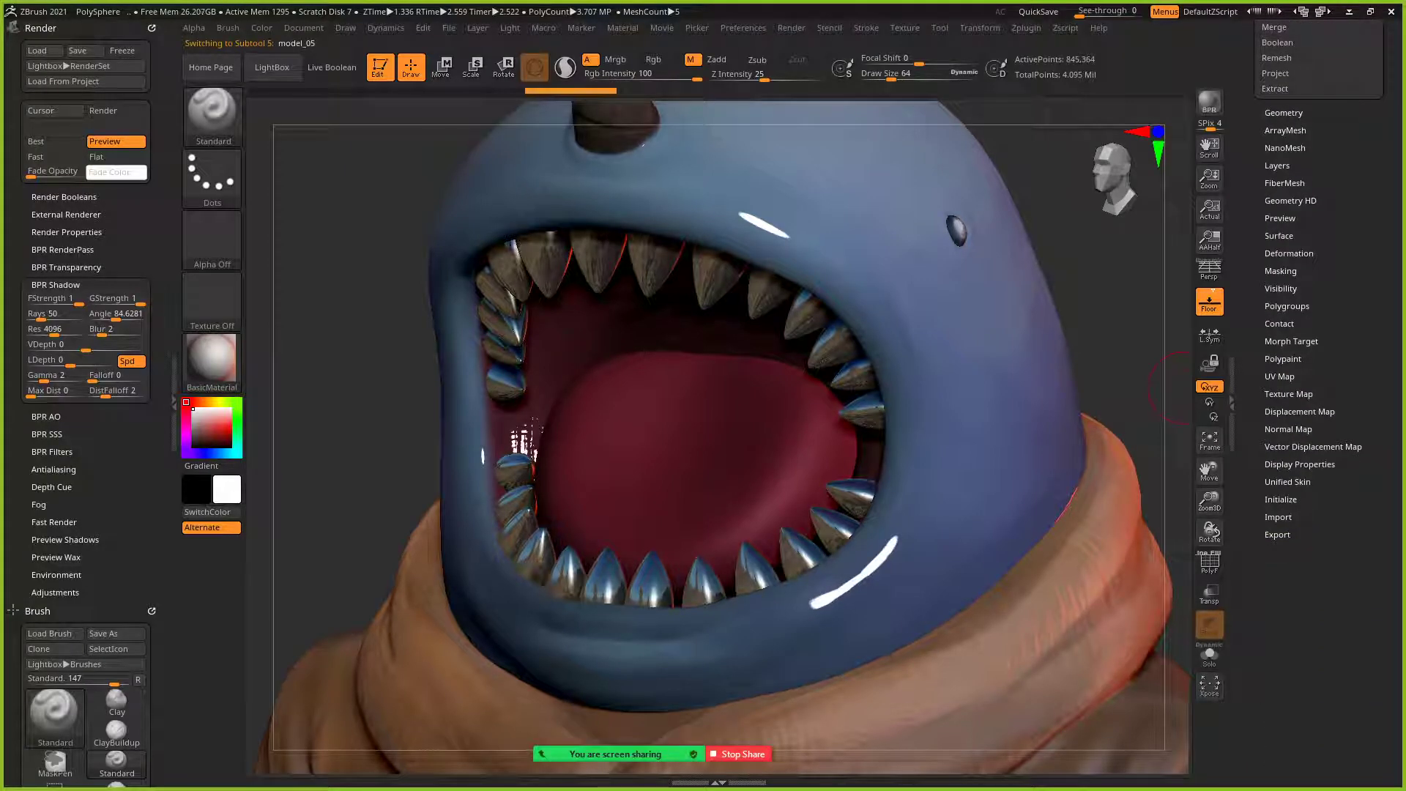
pyautogui.click(1300, 464)
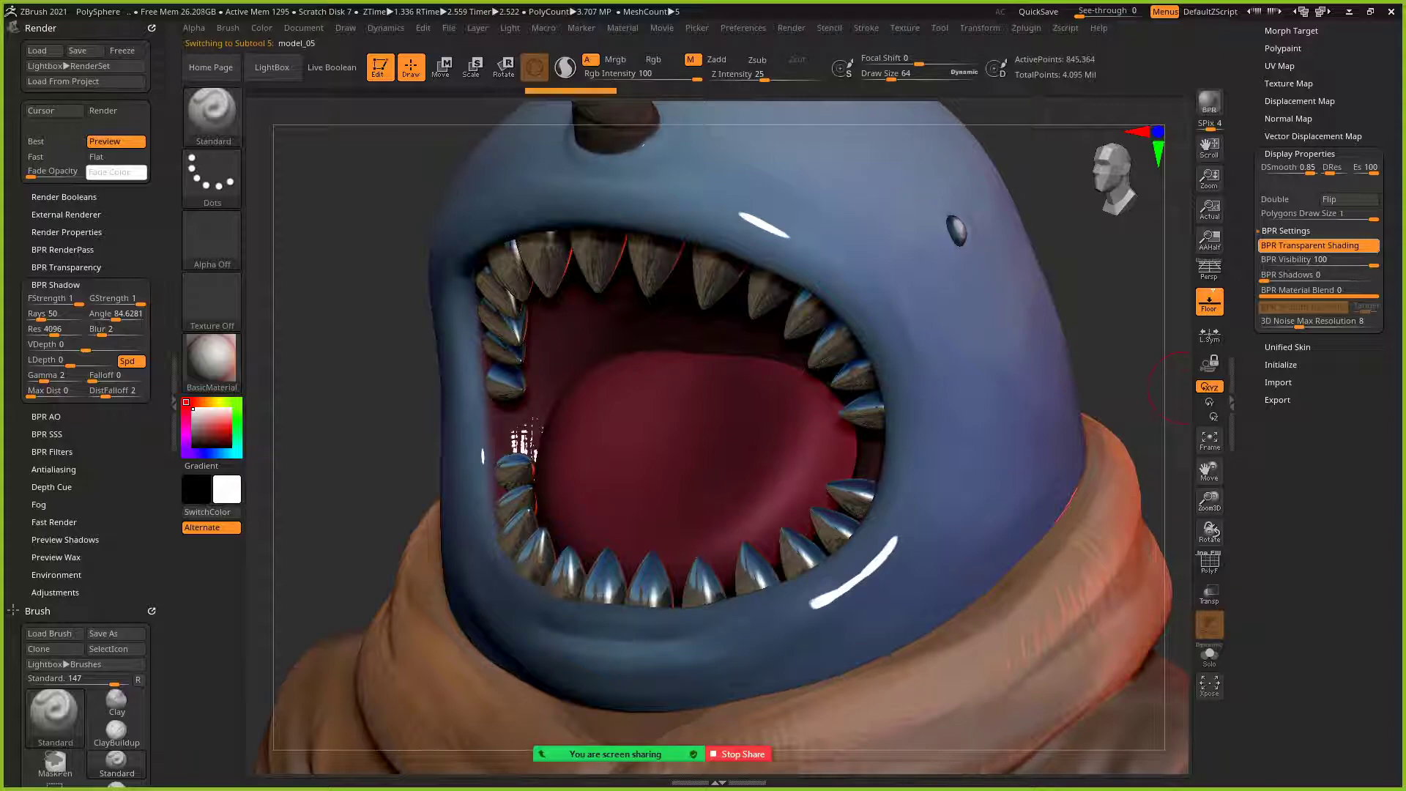
# - Frame the whole character in the view and make a BPR render of it
pyautogui.moveTo(1193, 402); pyautogui.dragTo(1188, 405)
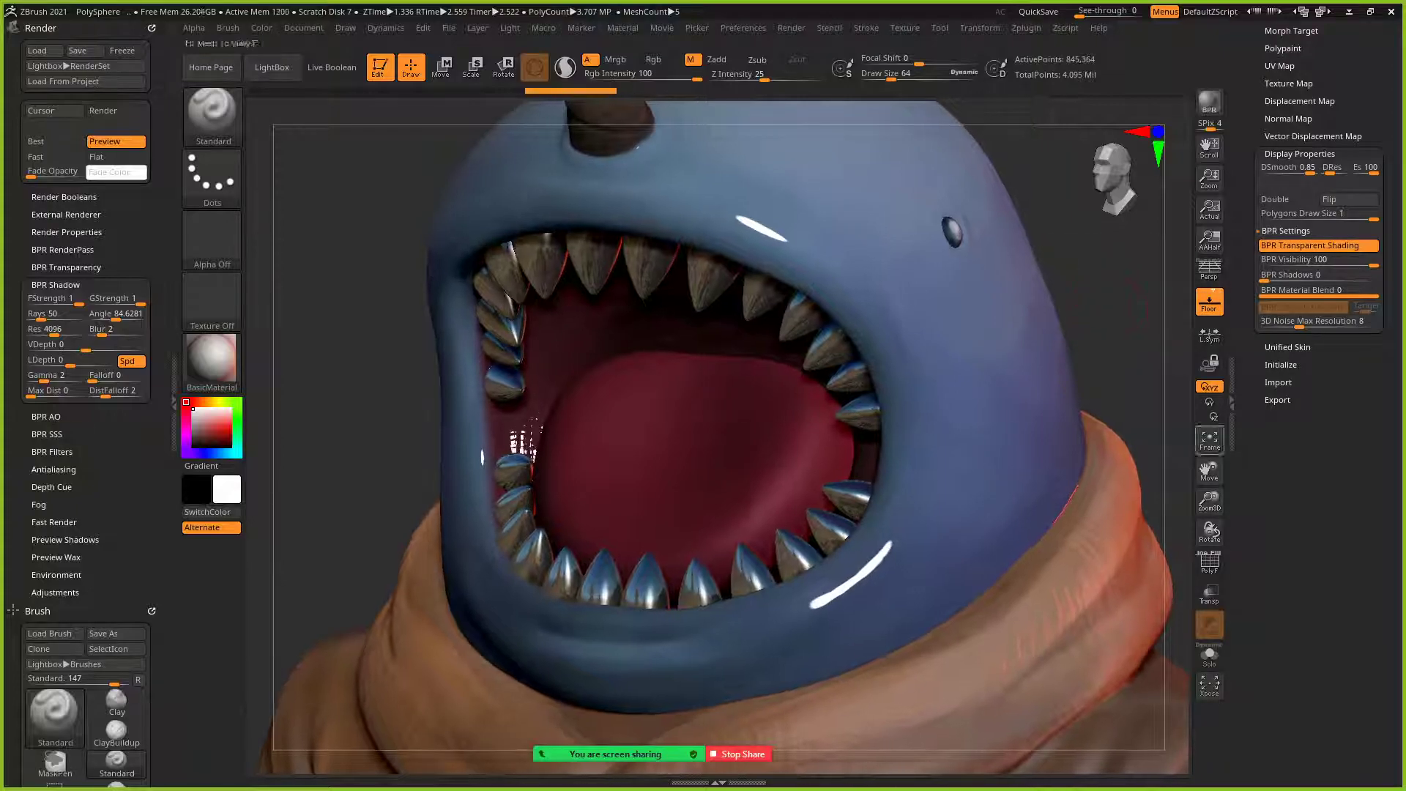
pyautogui.moveTo(1210, 500); pyautogui.dragTo(1209, 458)
pyautogui.click(1209, 440)
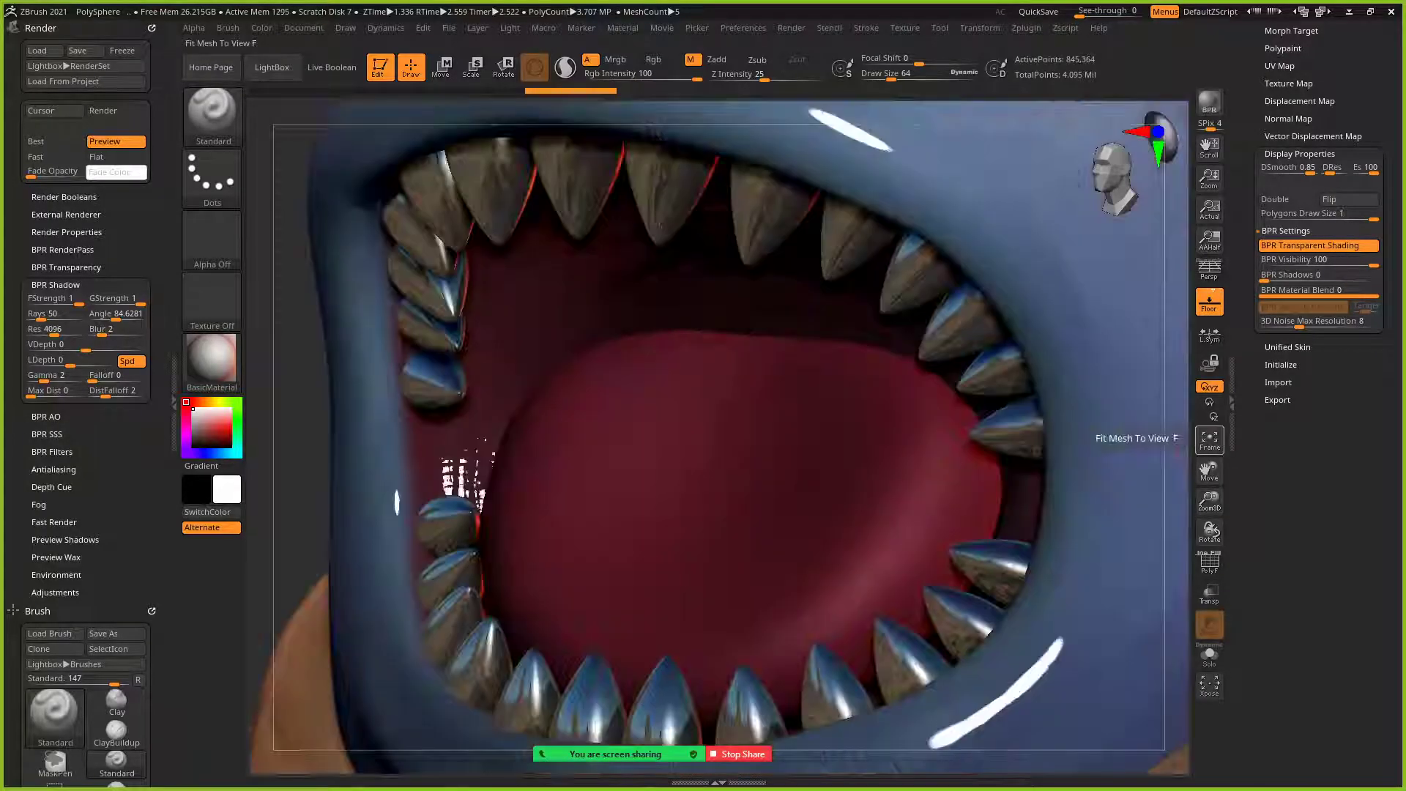
pyautogui.click(1210, 440)
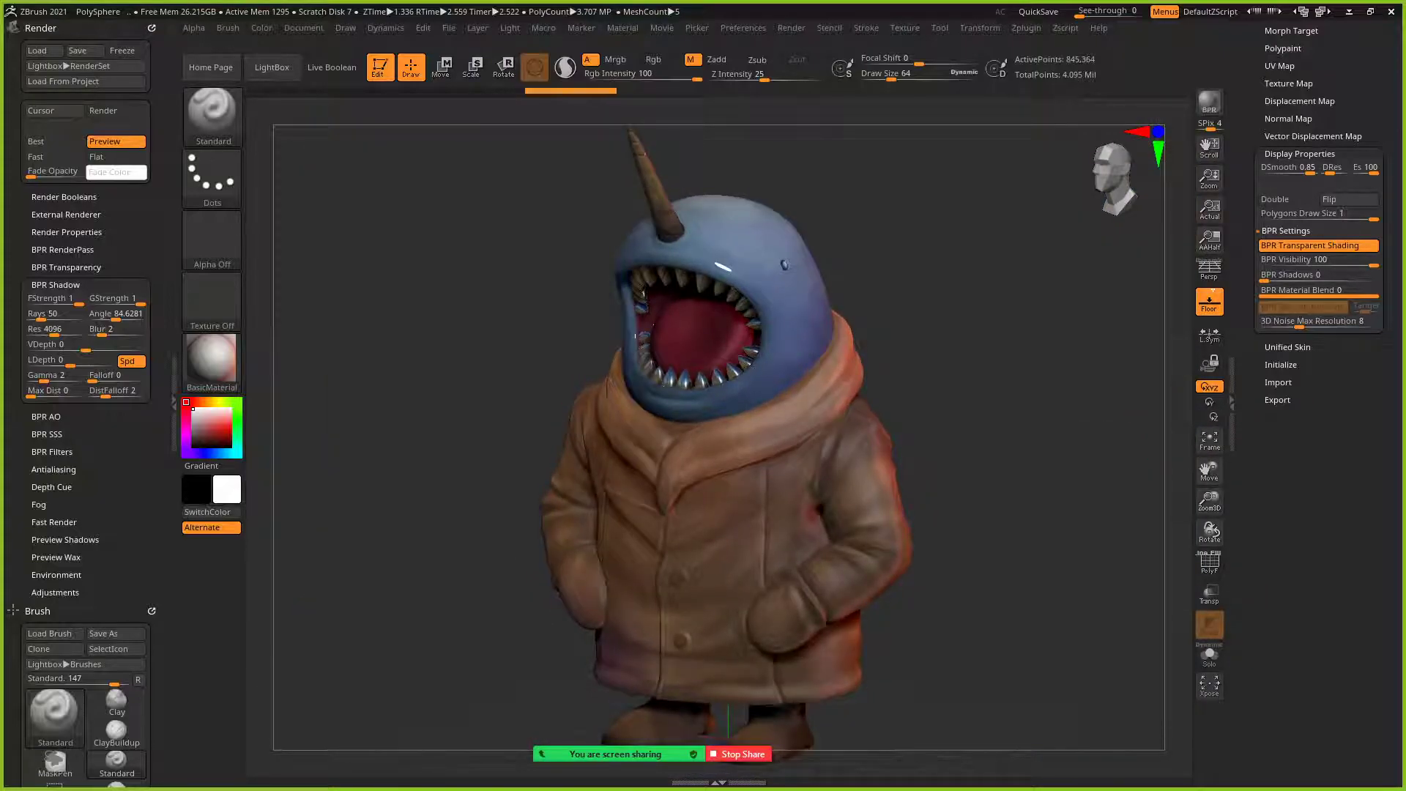
pyautogui.hotkey('shift', 'r')
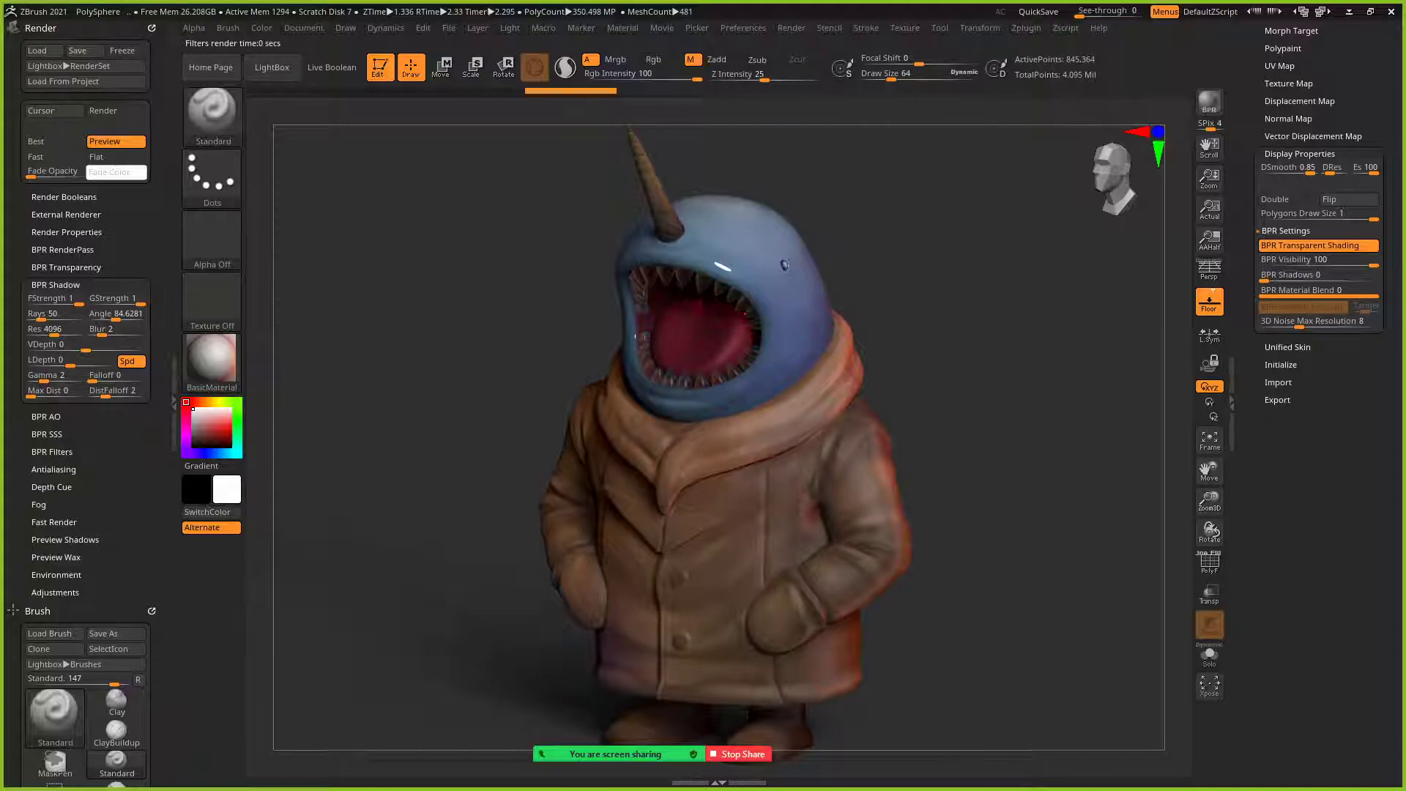
# - Lock the camera and make BPR renders of the full character with shadow Rays at 600 and SPix at 7
pyautogui.moveTo(989, 440); pyautogui.dragTo(960, 440)
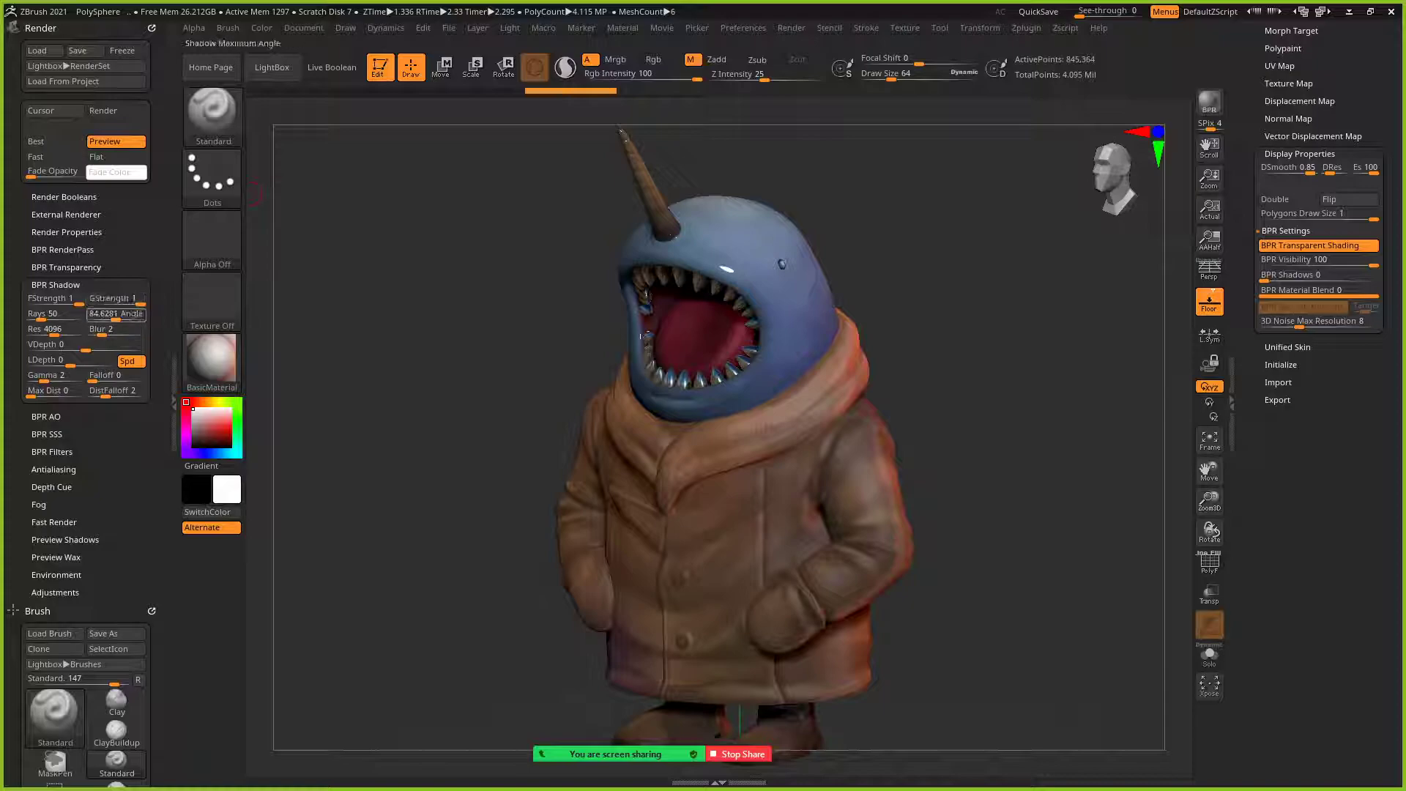
pyautogui.click(1209, 363)
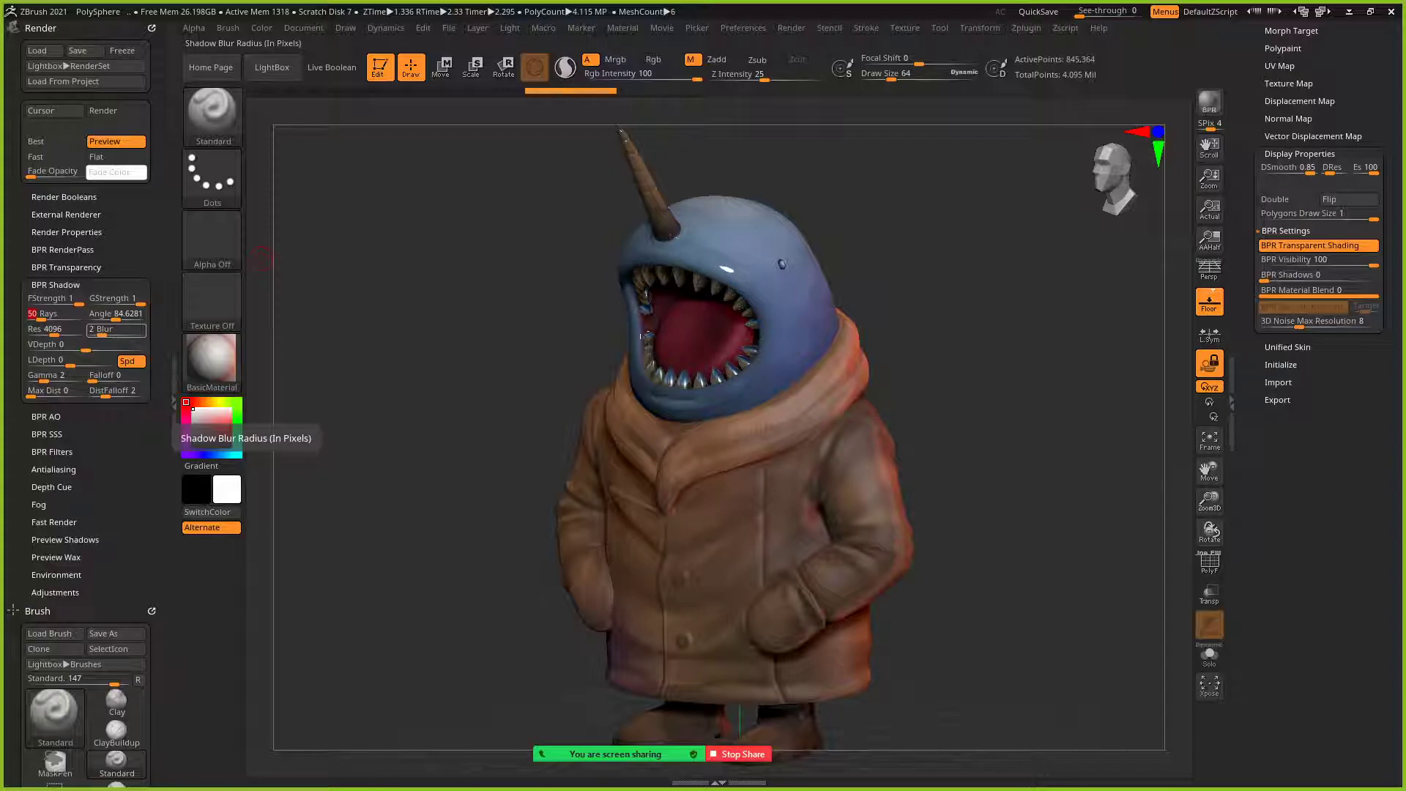
pyautogui.moveTo(41, 320); pyautogui.dragTo(68, 321)
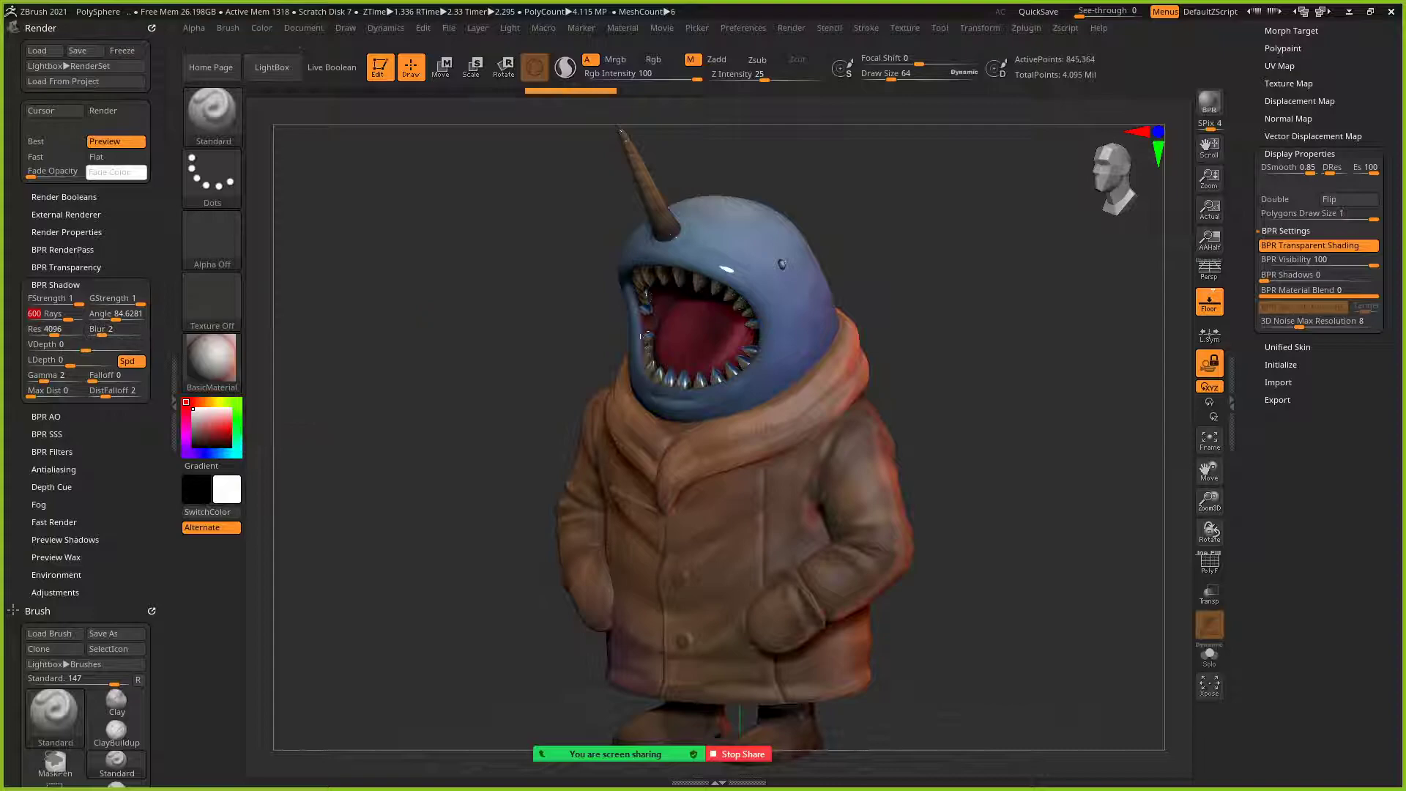
pyautogui.click(1209, 103)
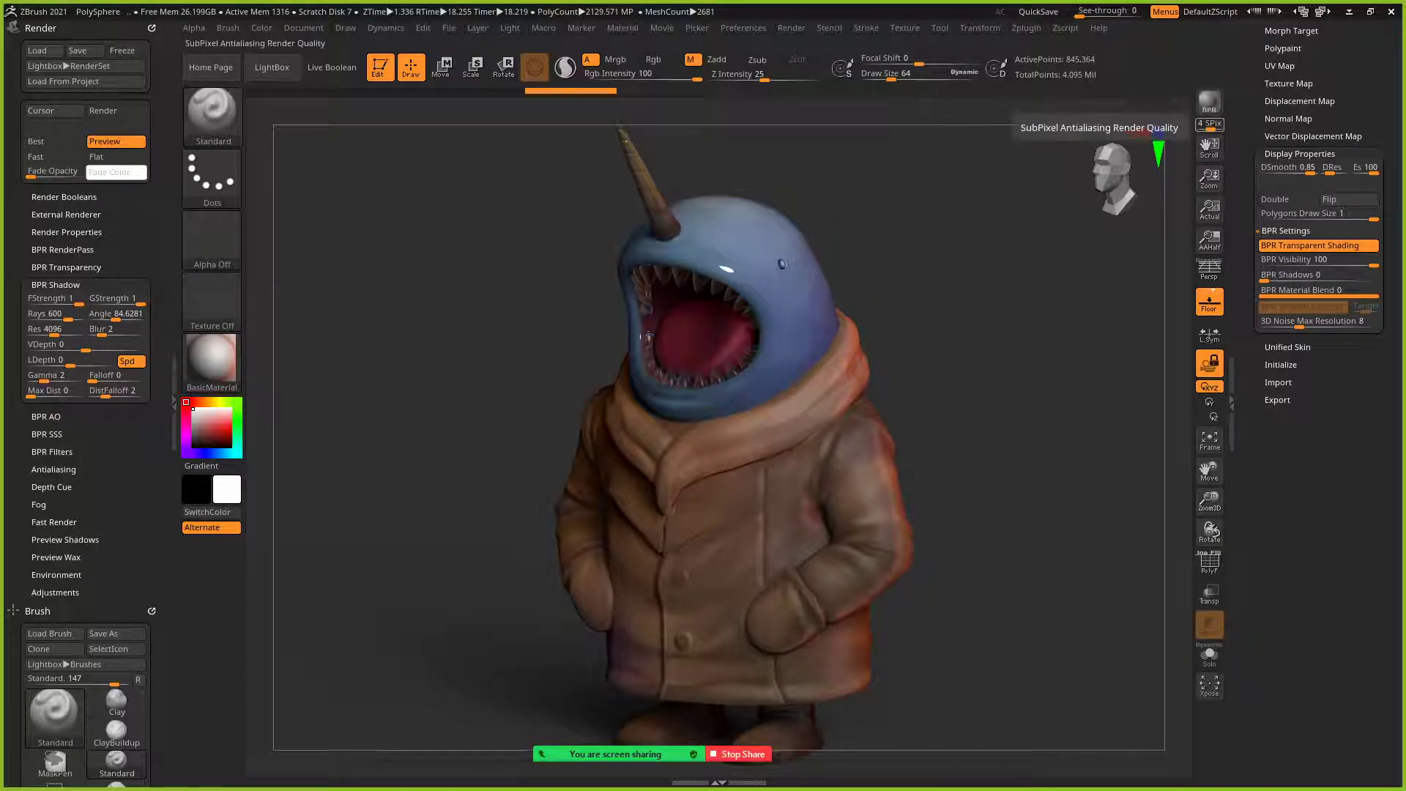
pyautogui.moveTo(1209, 125); pyautogui.dragTo(1221, 125)
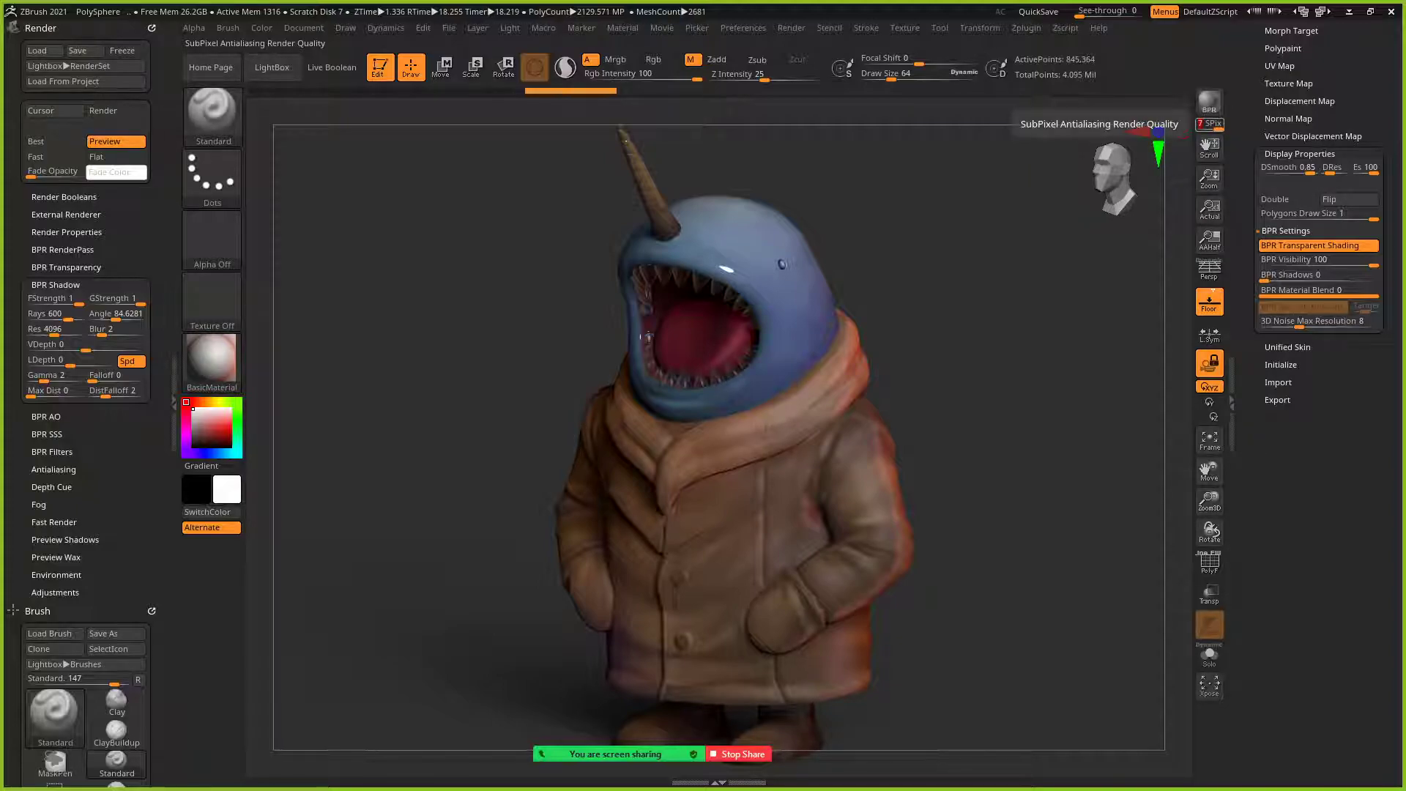
pyautogui.click(1209, 103)
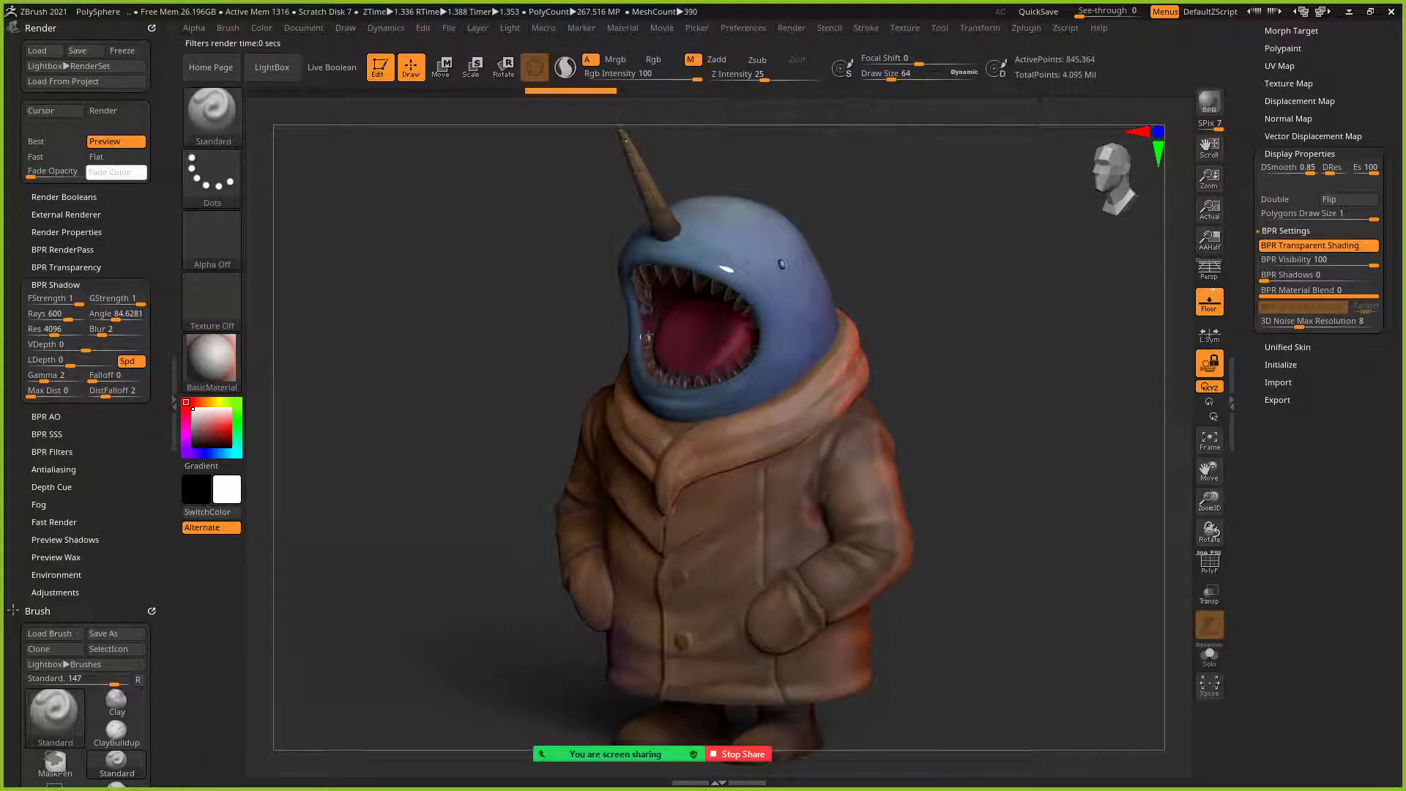
# - Export the rendered document as a JPEG named midterm_final1 in the dga241 folder, keeping the default image export settings
pyautogui.click(304, 28)
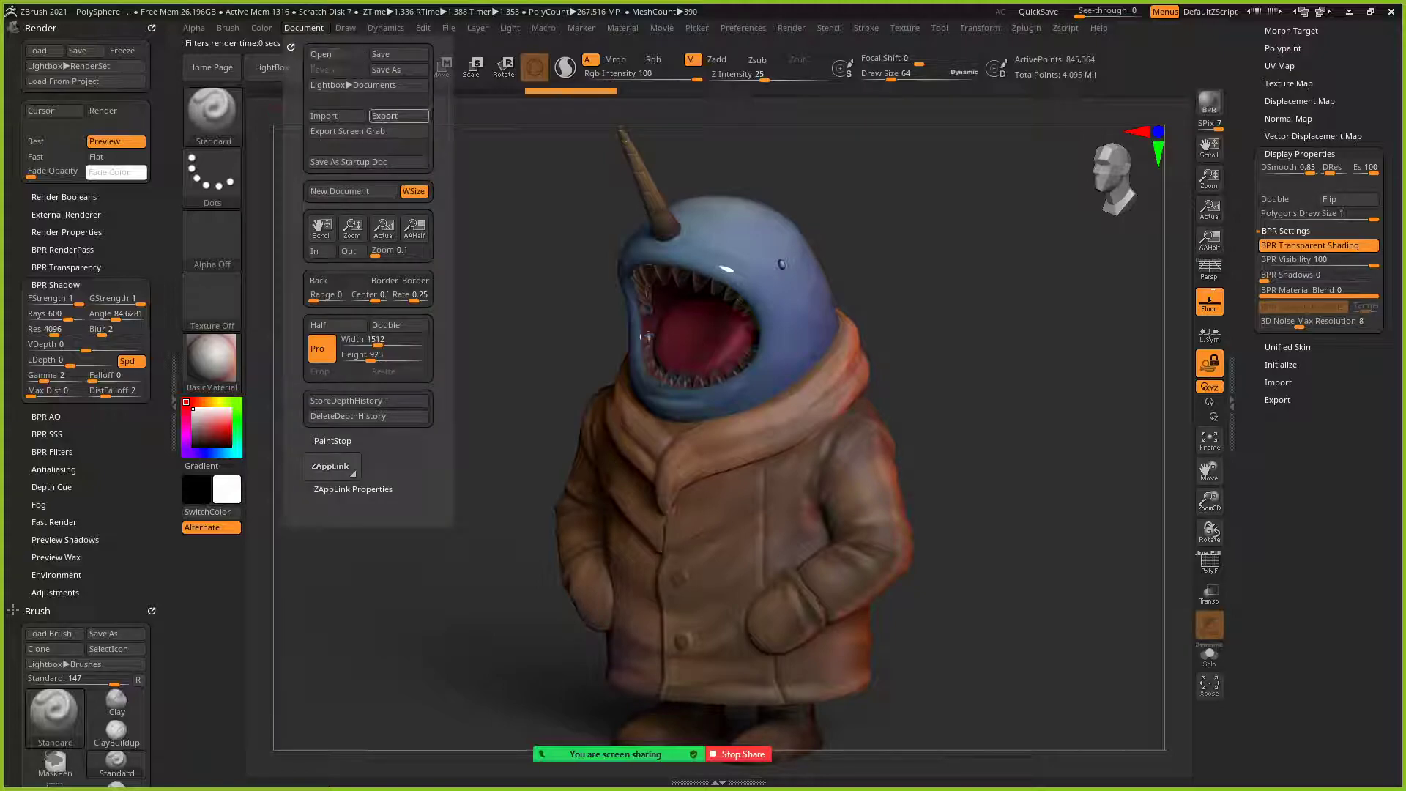
pyautogui.click(385, 116)
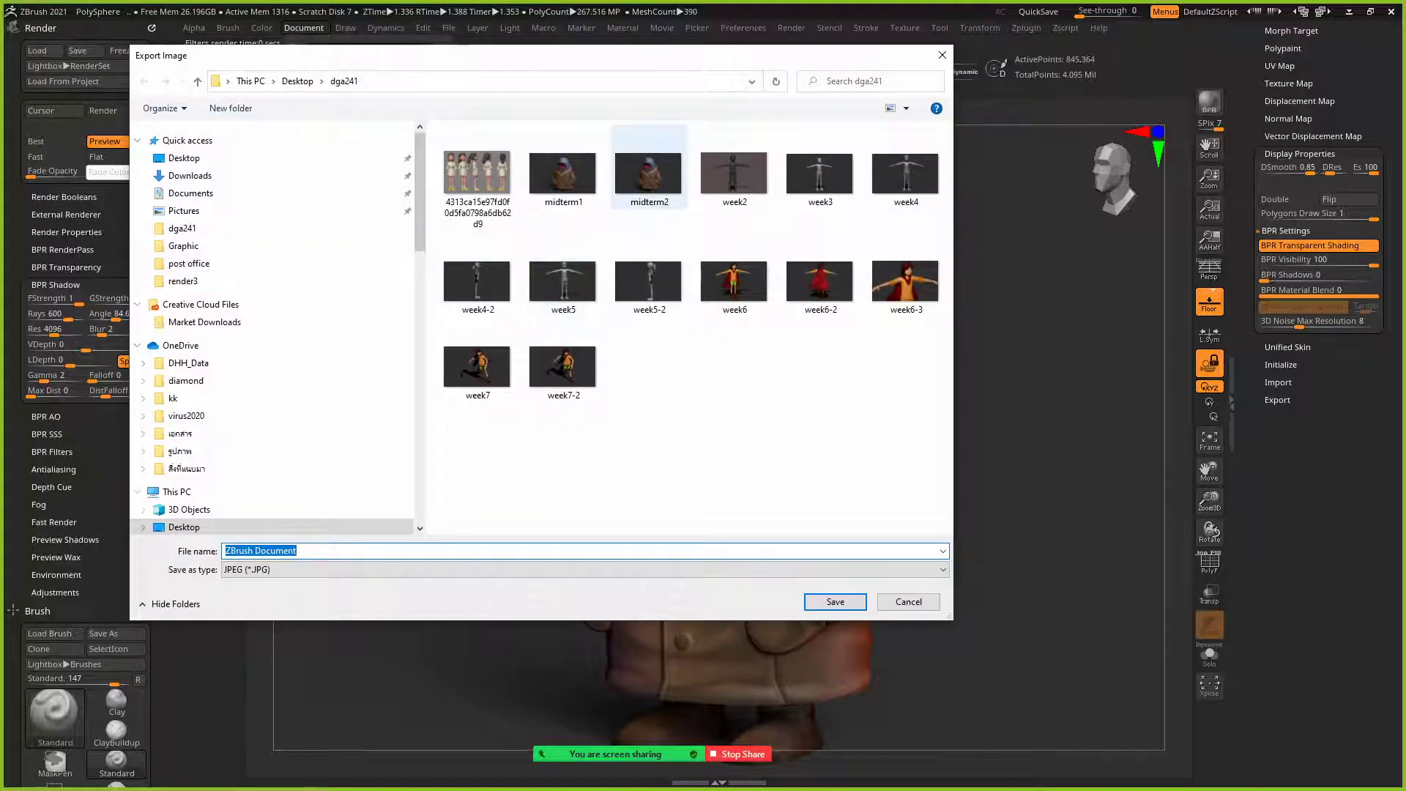
pyautogui.click(649, 173)
pyautogui.click(264, 550)
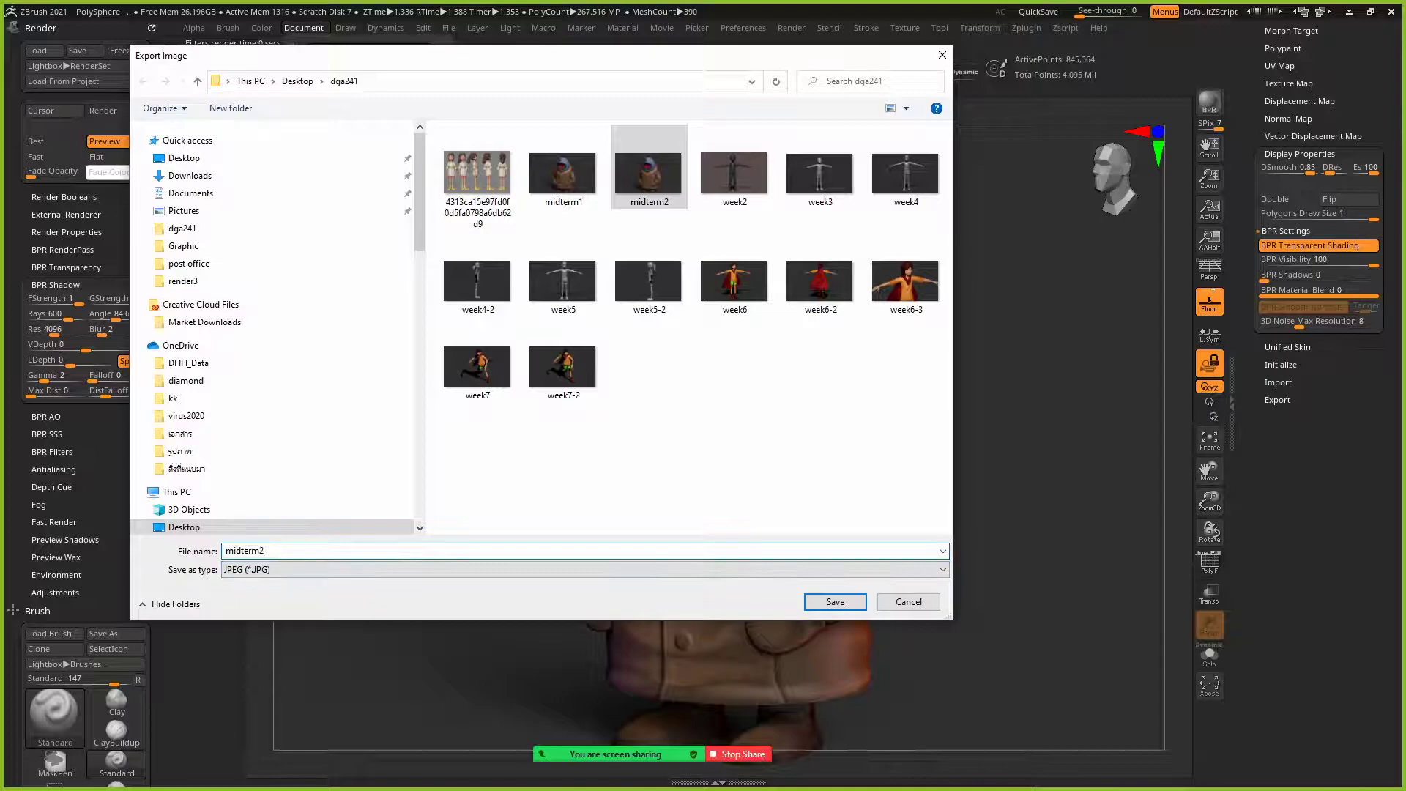
pyautogui.press('BackSpace')
pyautogui.write('_')
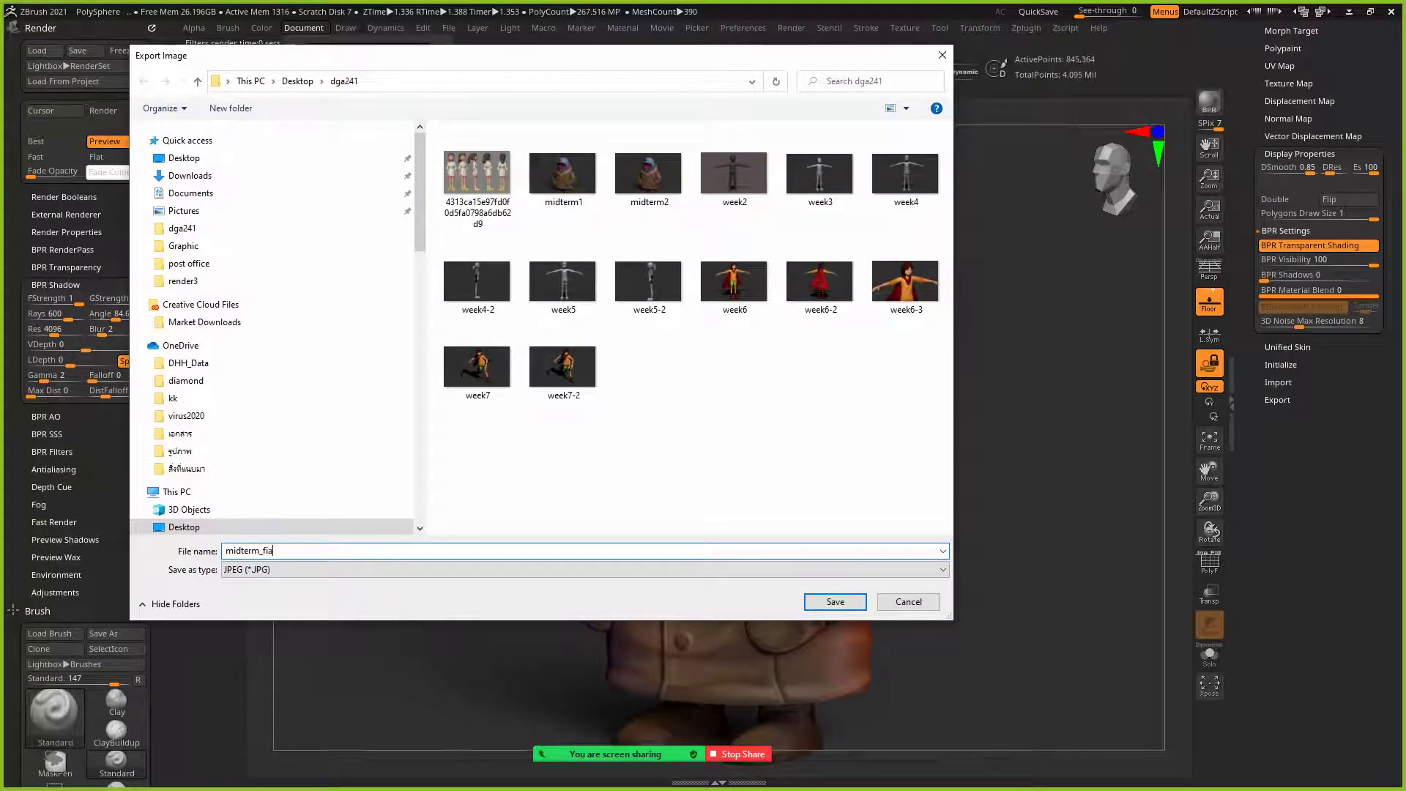
pyautogui.write('fia')
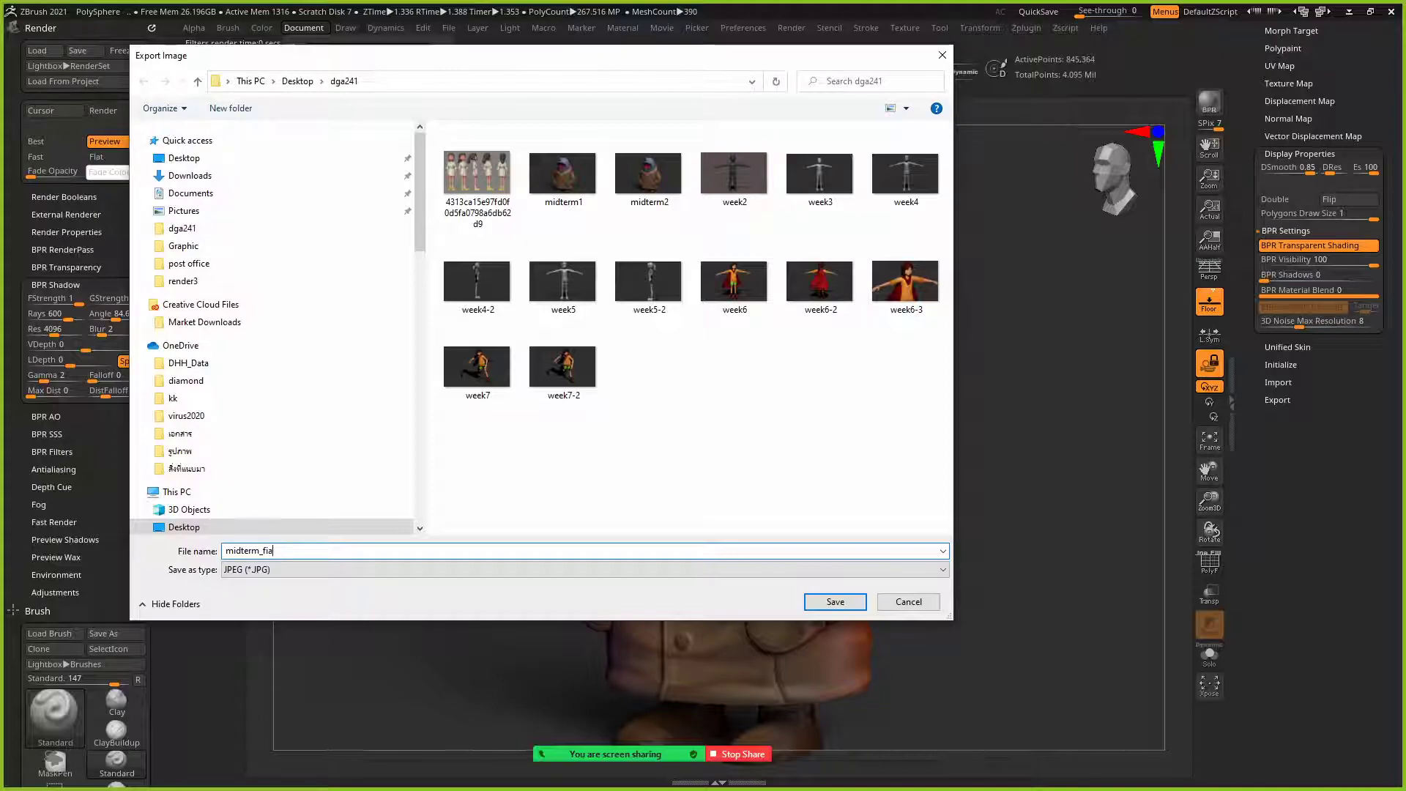
pyautogui.press('BackSpace')
pyautogui.write('nal1')
pyautogui.press('Return')
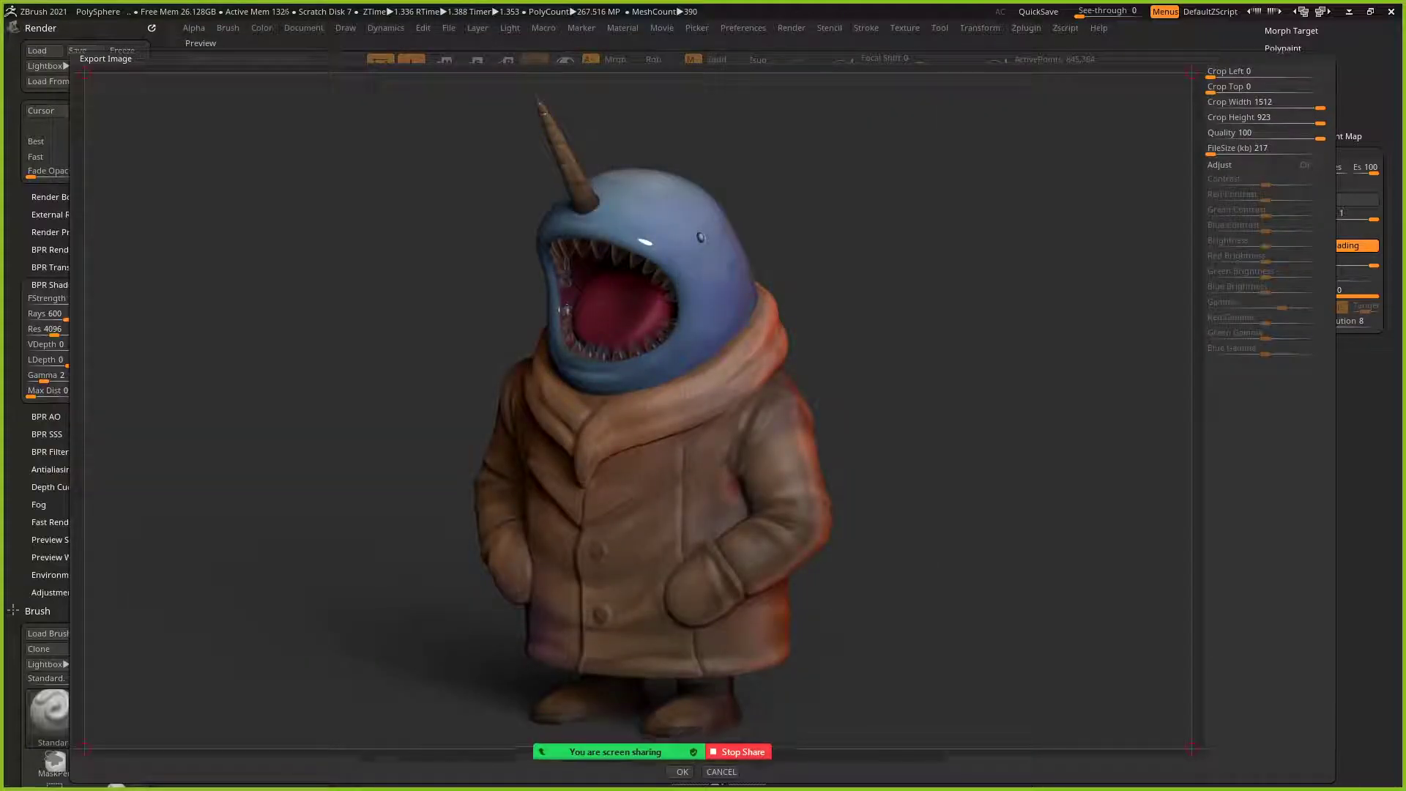
pyautogui.click(681, 771)
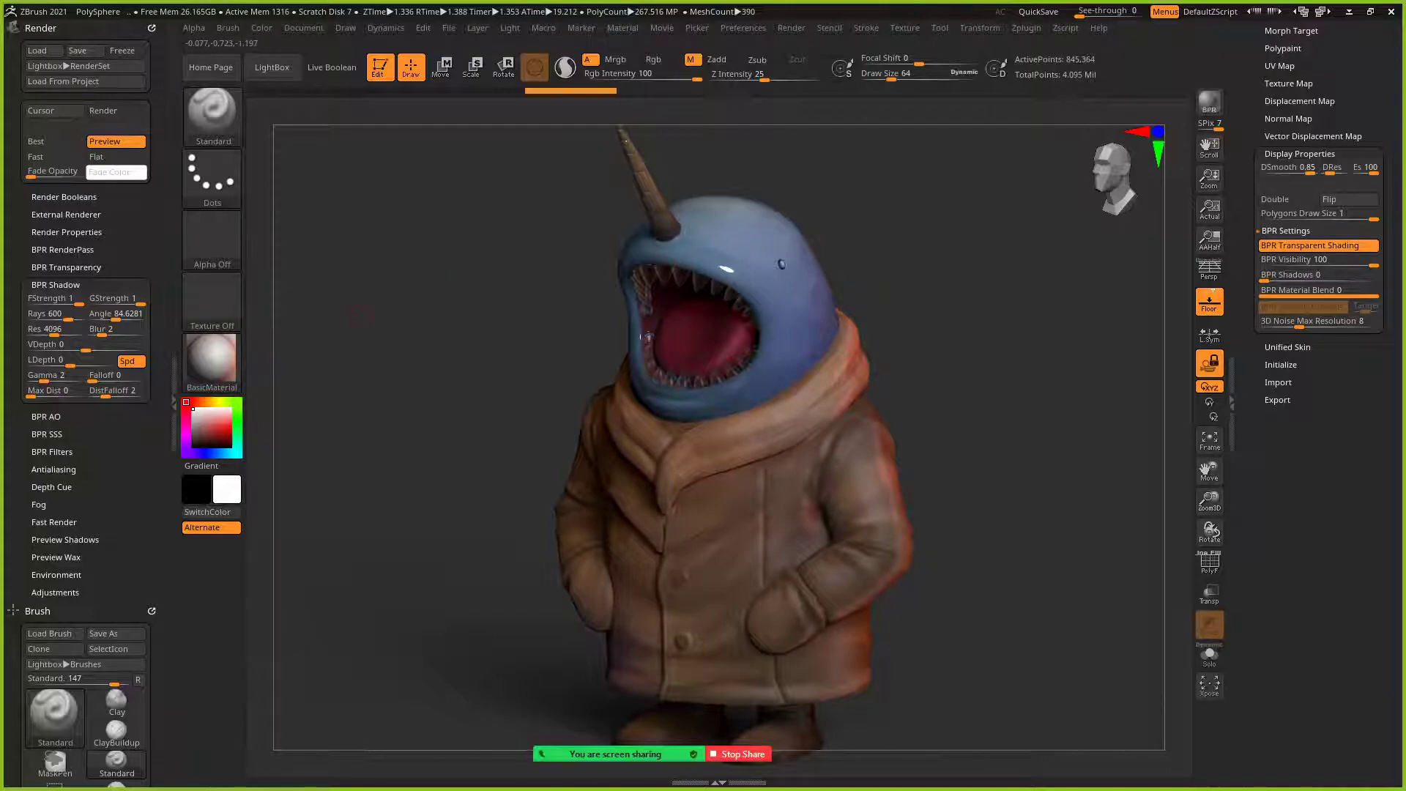
# - Try a salmon-pink document background sampled from the color picker
pyautogui.click(304, 27)
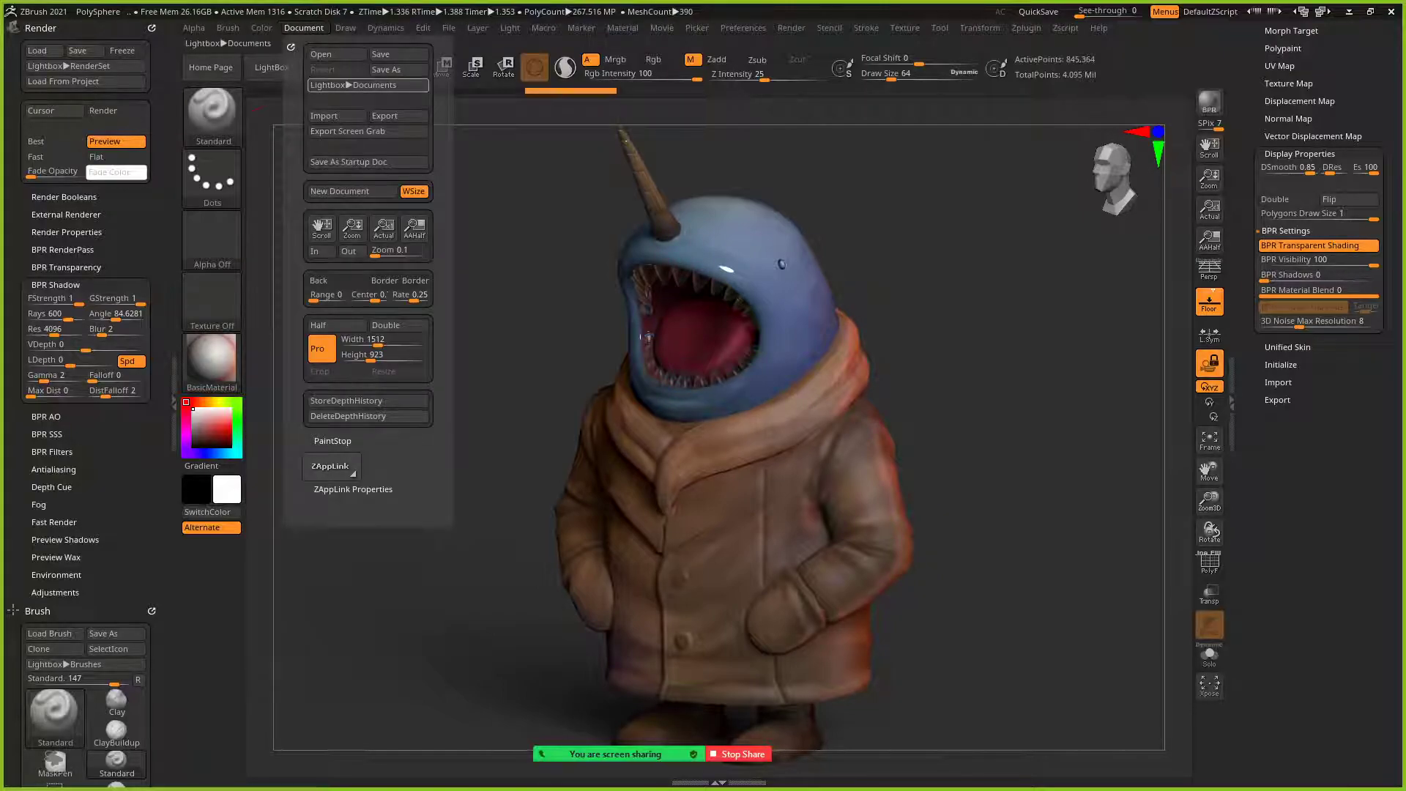
pyautogui.moveTo(336, 280); pyautogui.dragTo(207, 418)
pyautogui.click(204, 402)
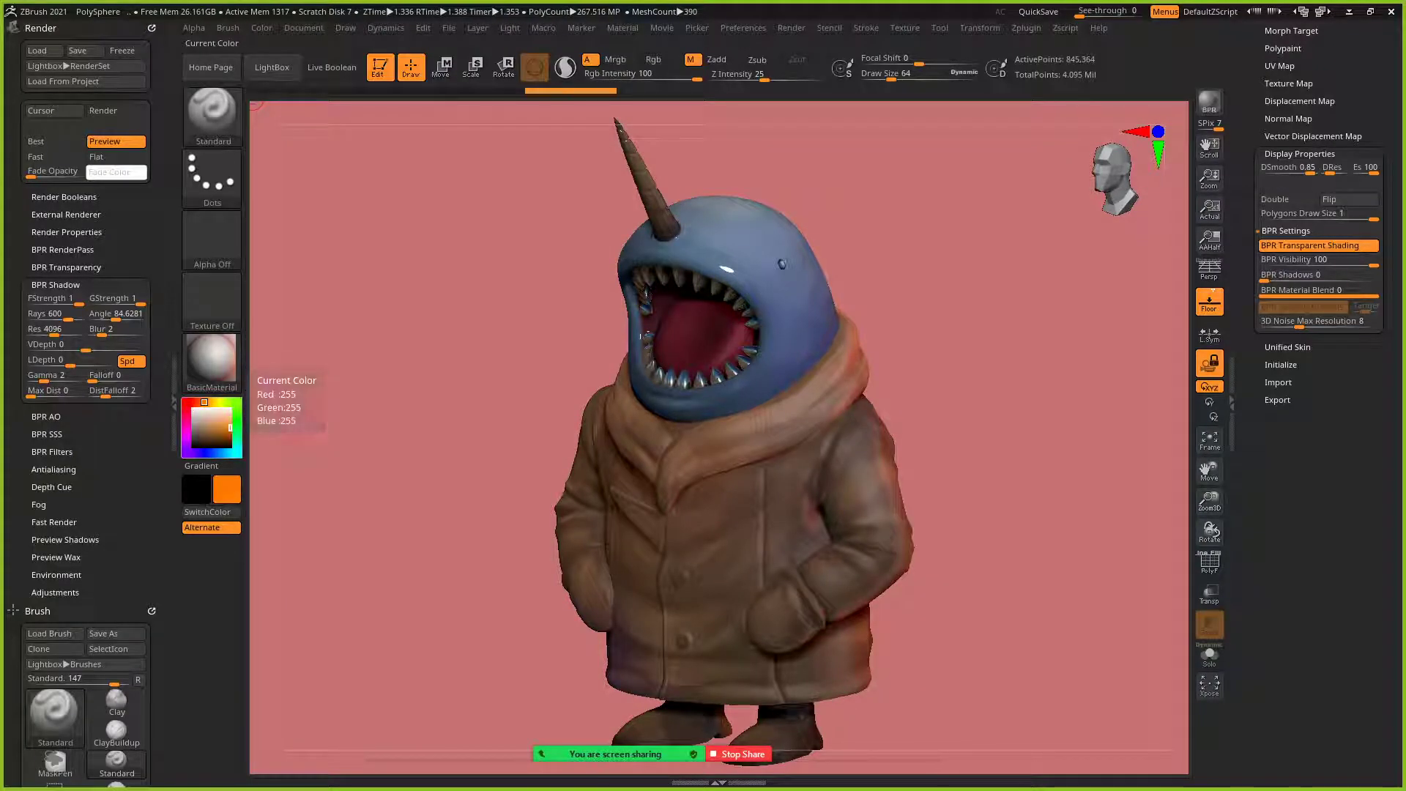
# - Pick a pale blue-grey color (R 162, G 181, B 191) and apply it as the document background
pyautogui.click(223, 453)
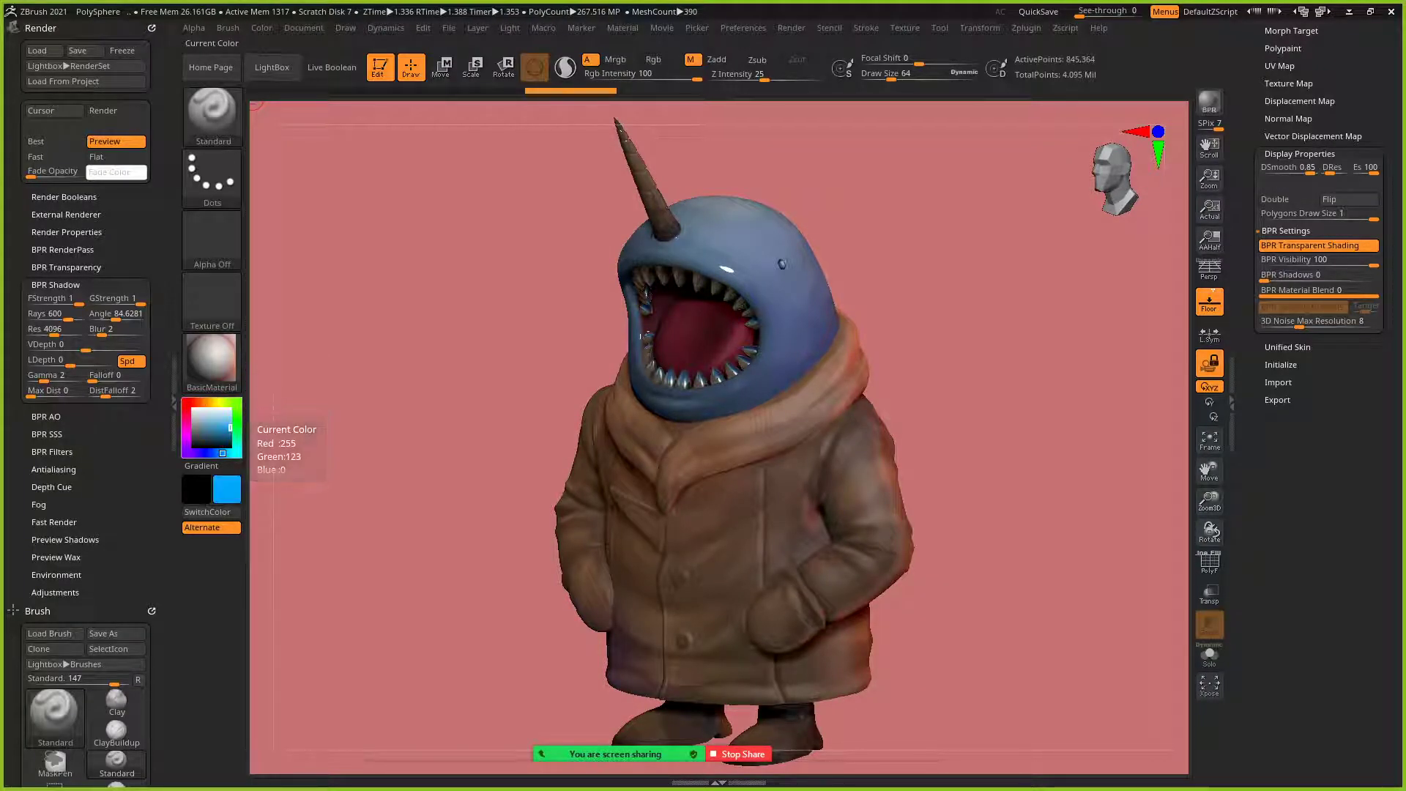
pyautogui.click(196, 422)
pyautogui.moveTo(197, 422); pyautogui.dragTo(199, 420)
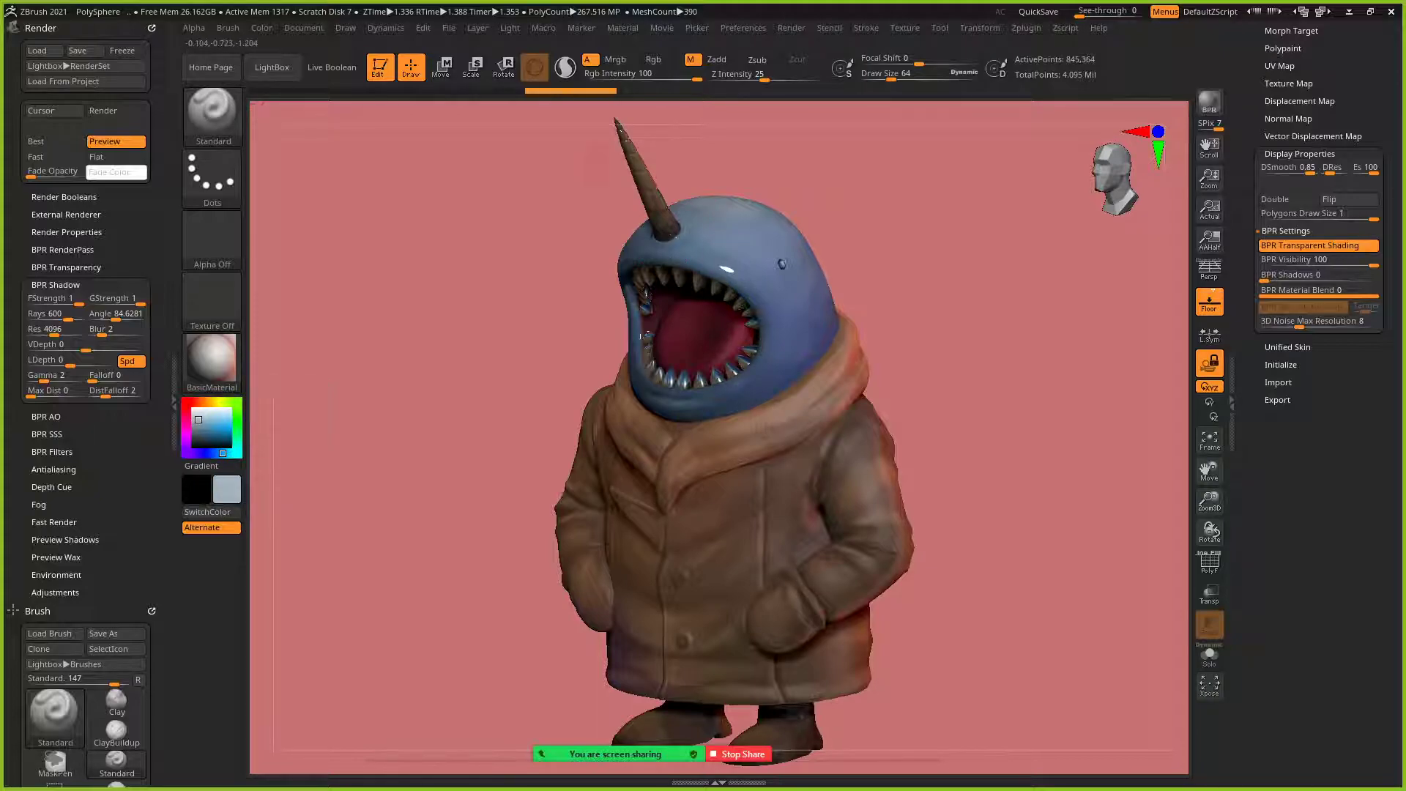
pyautogui.click(303, 28)
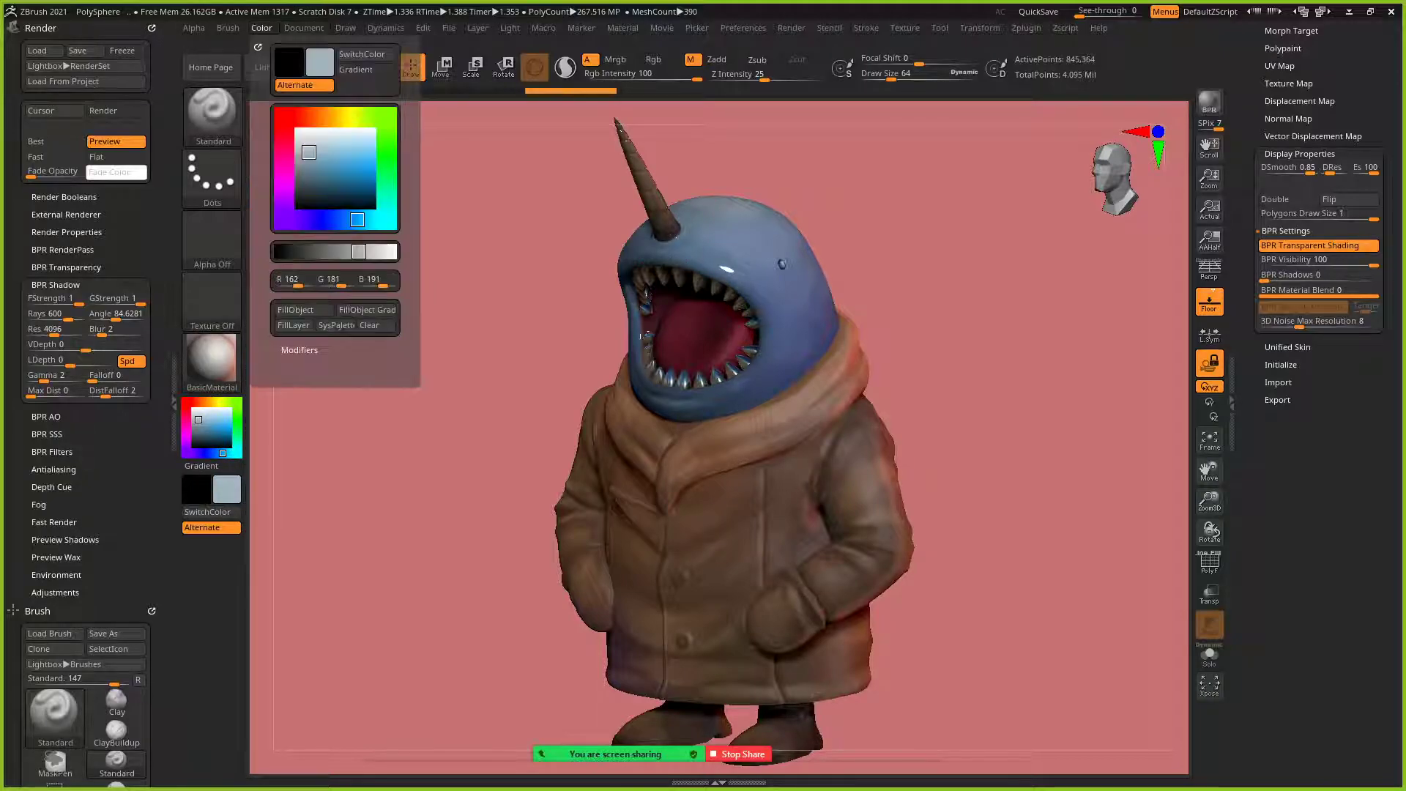
pyautogui.click(303, 28)
pyautogui.click(304, 27)
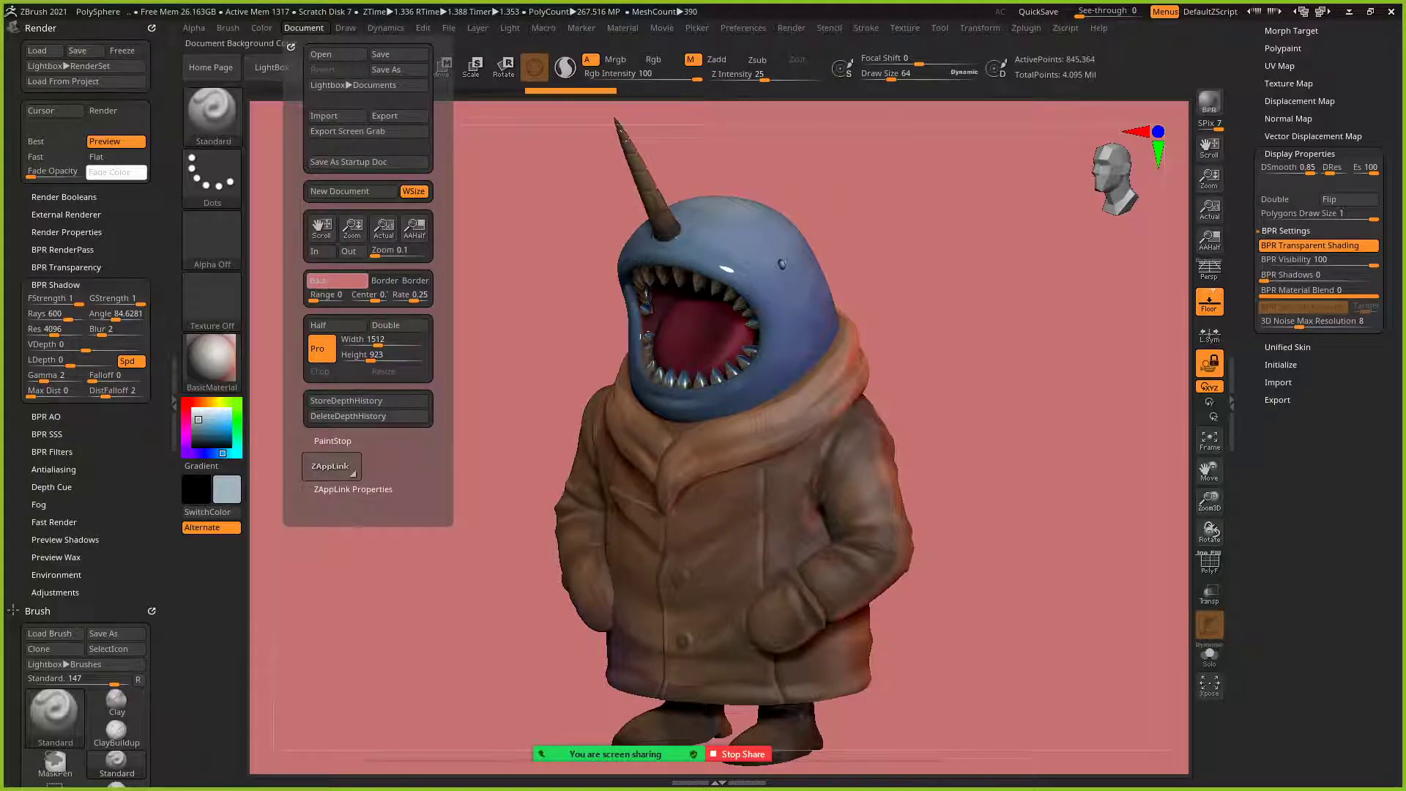
pyautogui.click(337, 280)
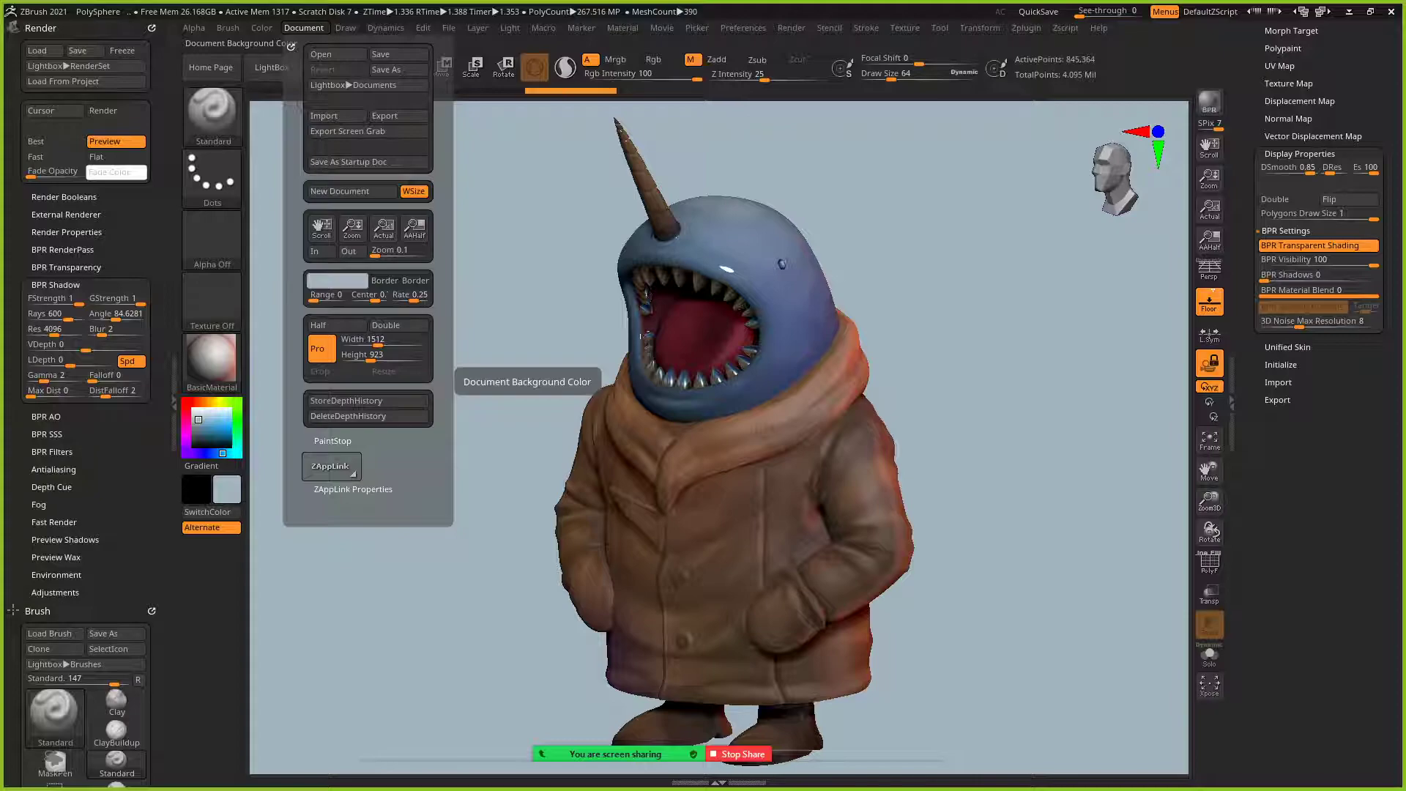
# - Change the document background to a neutral light grey and make a BPR render of the character
pyautogui.moveTo(199, 417); pyautogui.dragTo(192, 422)
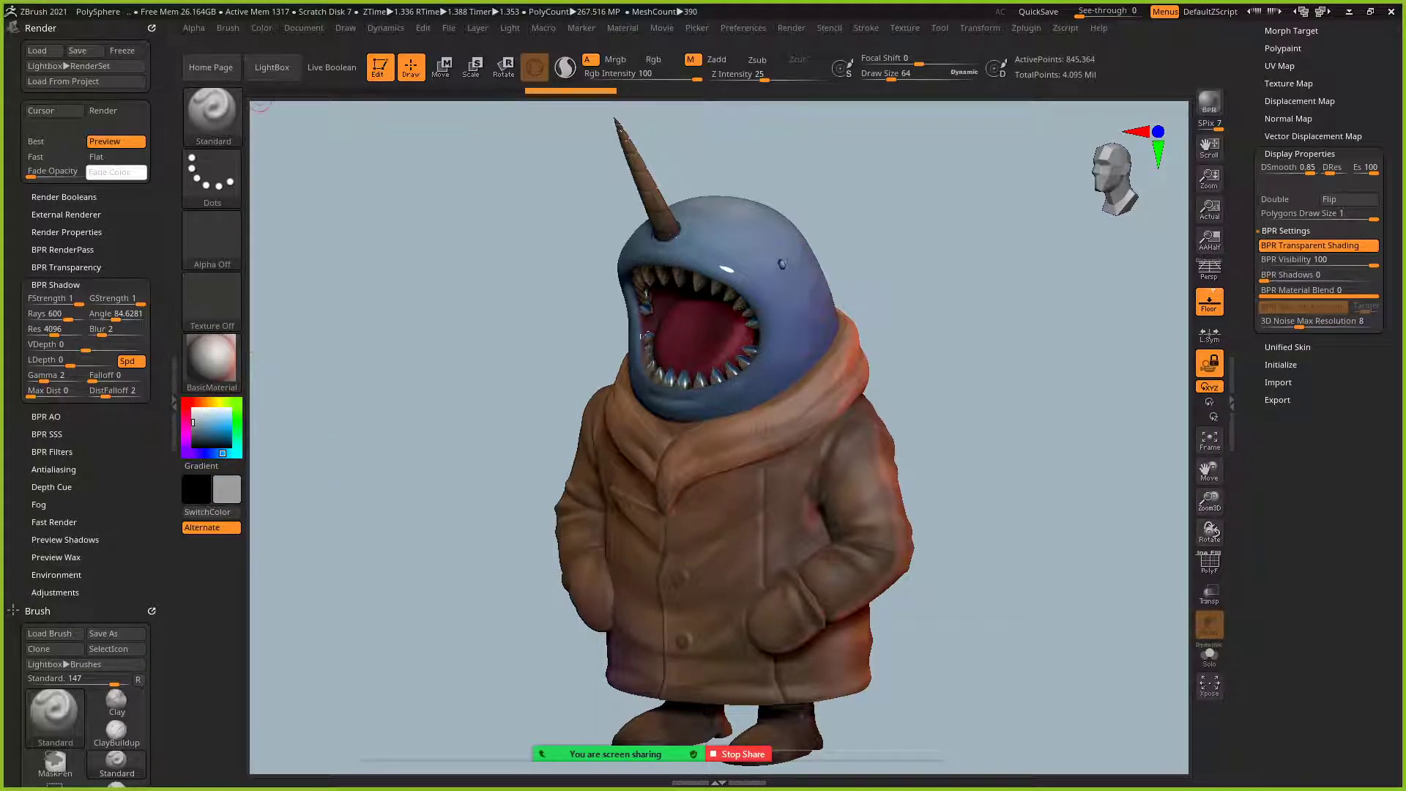
pyautogui.click(304, 28)
pyautogui.click(332, 284)
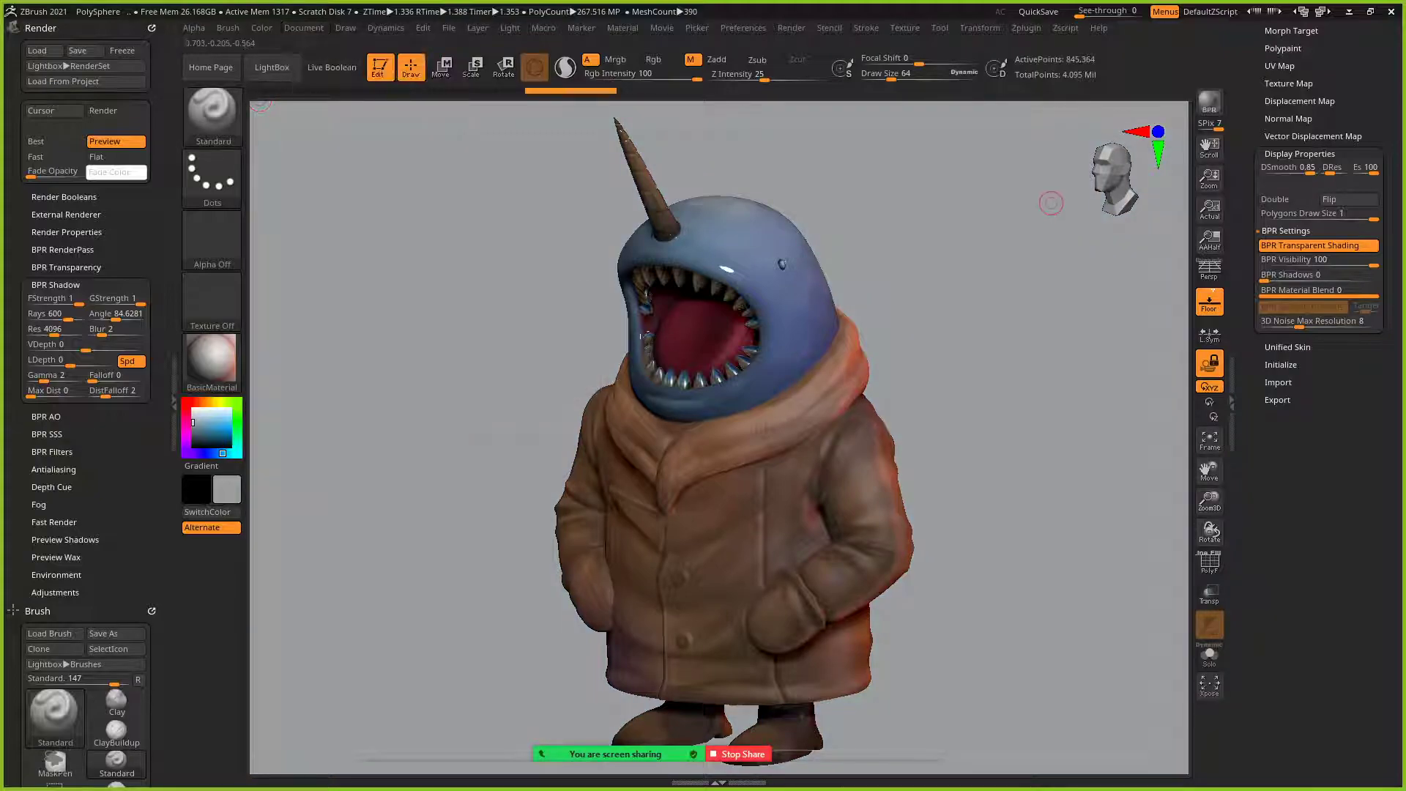
pyautogui.click(1209, 102)
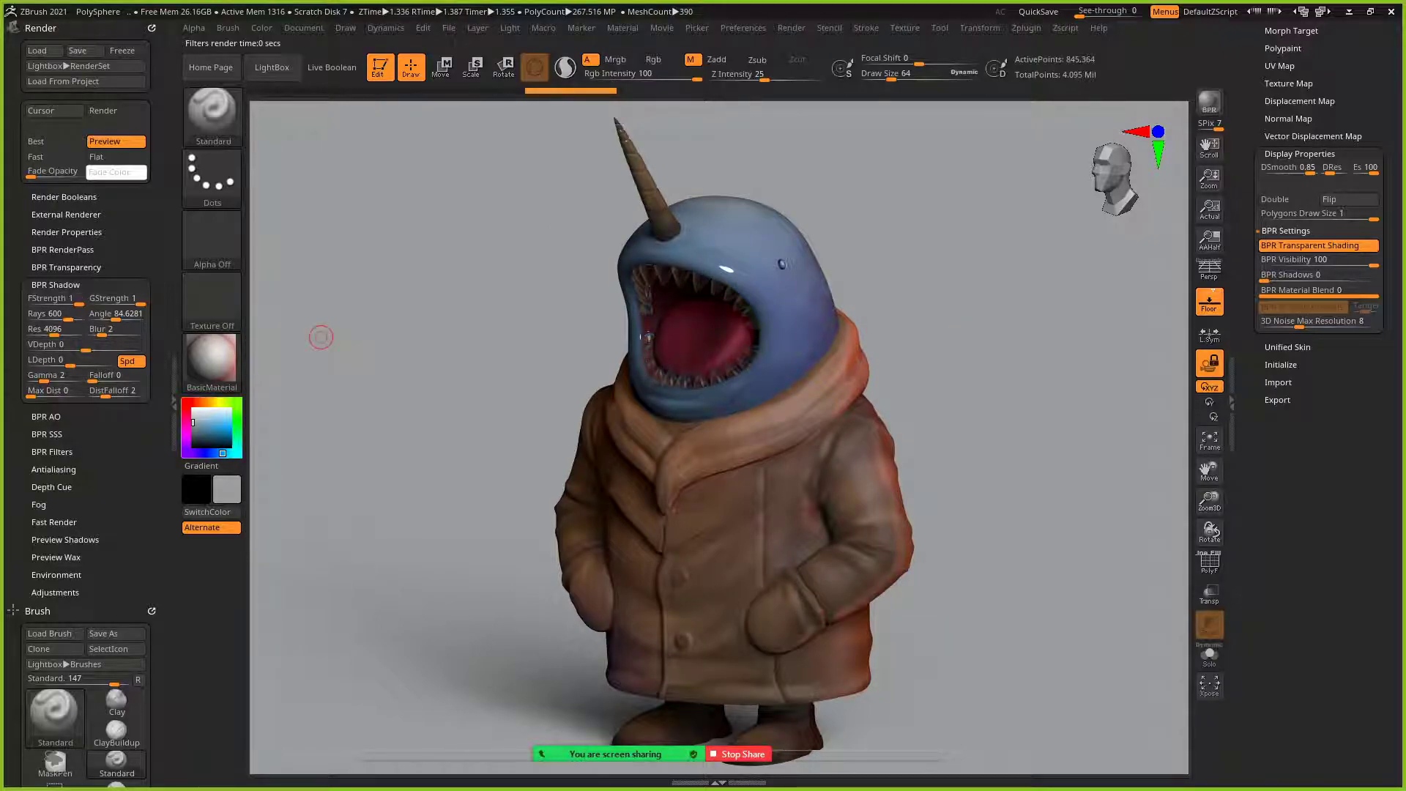
# - Change the document background to a dark grey (60, 60, 60) and make a BPR render of the character
pyautogui.moveTo(193, 422); pyautogui.dragTo(193, 438)
pyautogui.click(303, 27)
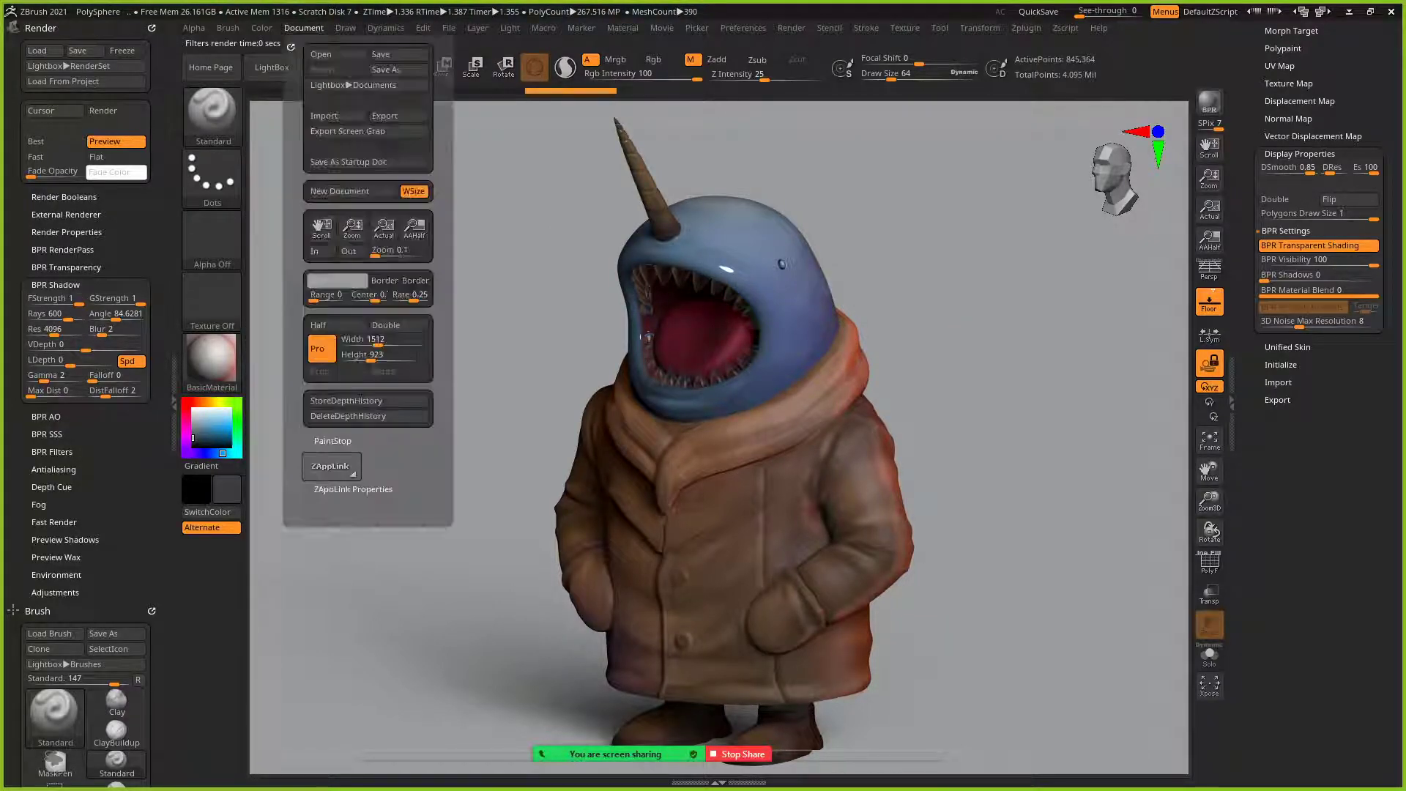
pyautogui.click(337, 281)
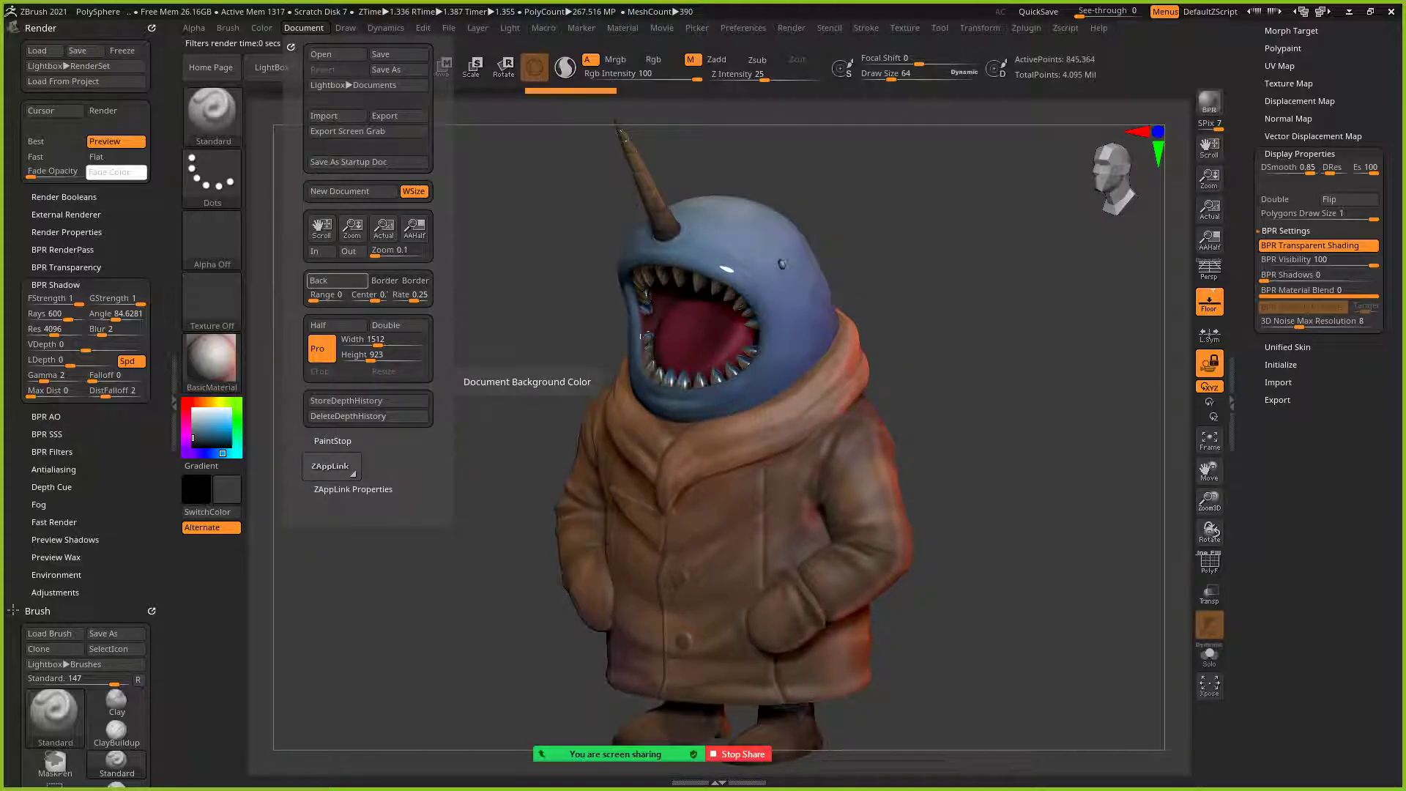
pyautogui.moveTo(336, 281); pyautogui.dragTo(209, 436)
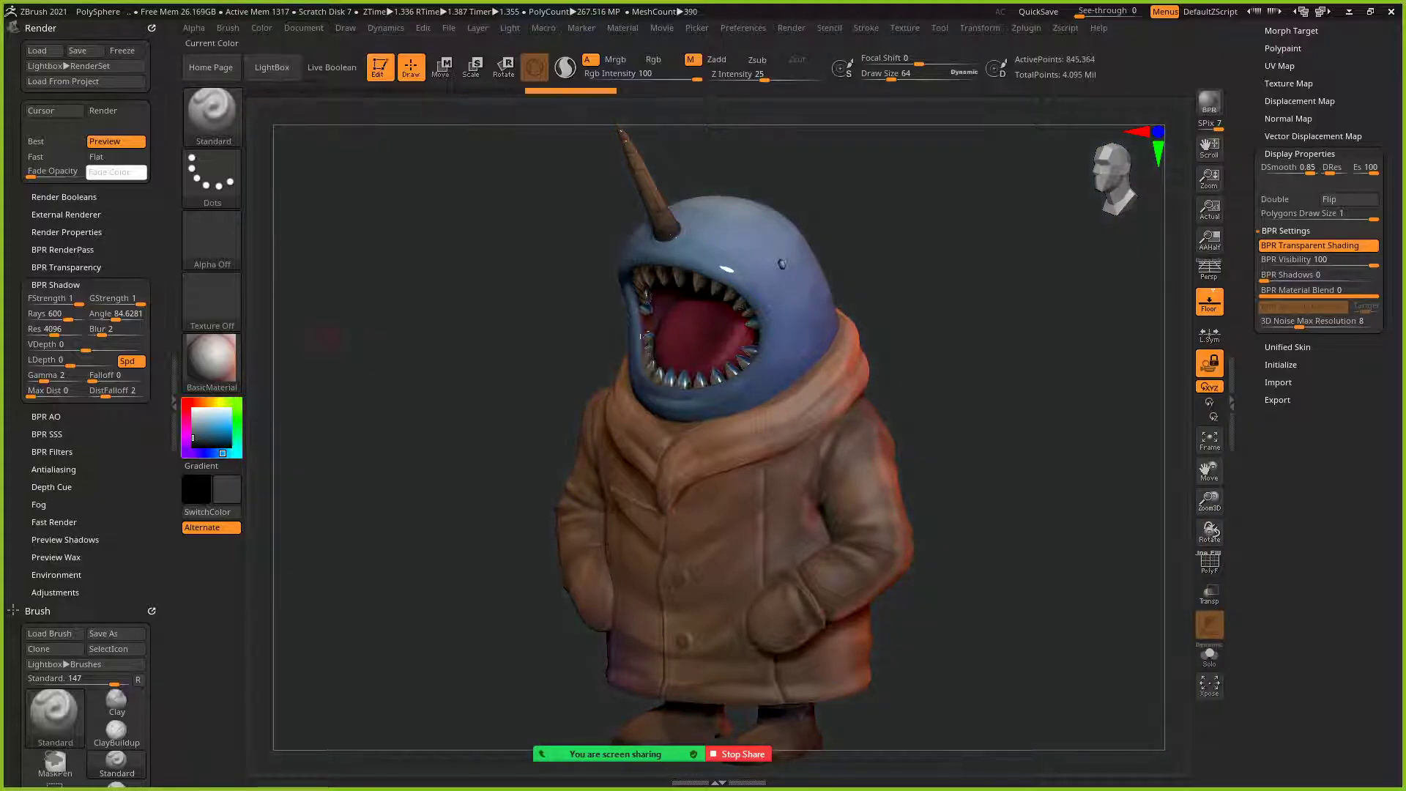
pyautogui.click(1210, 103)
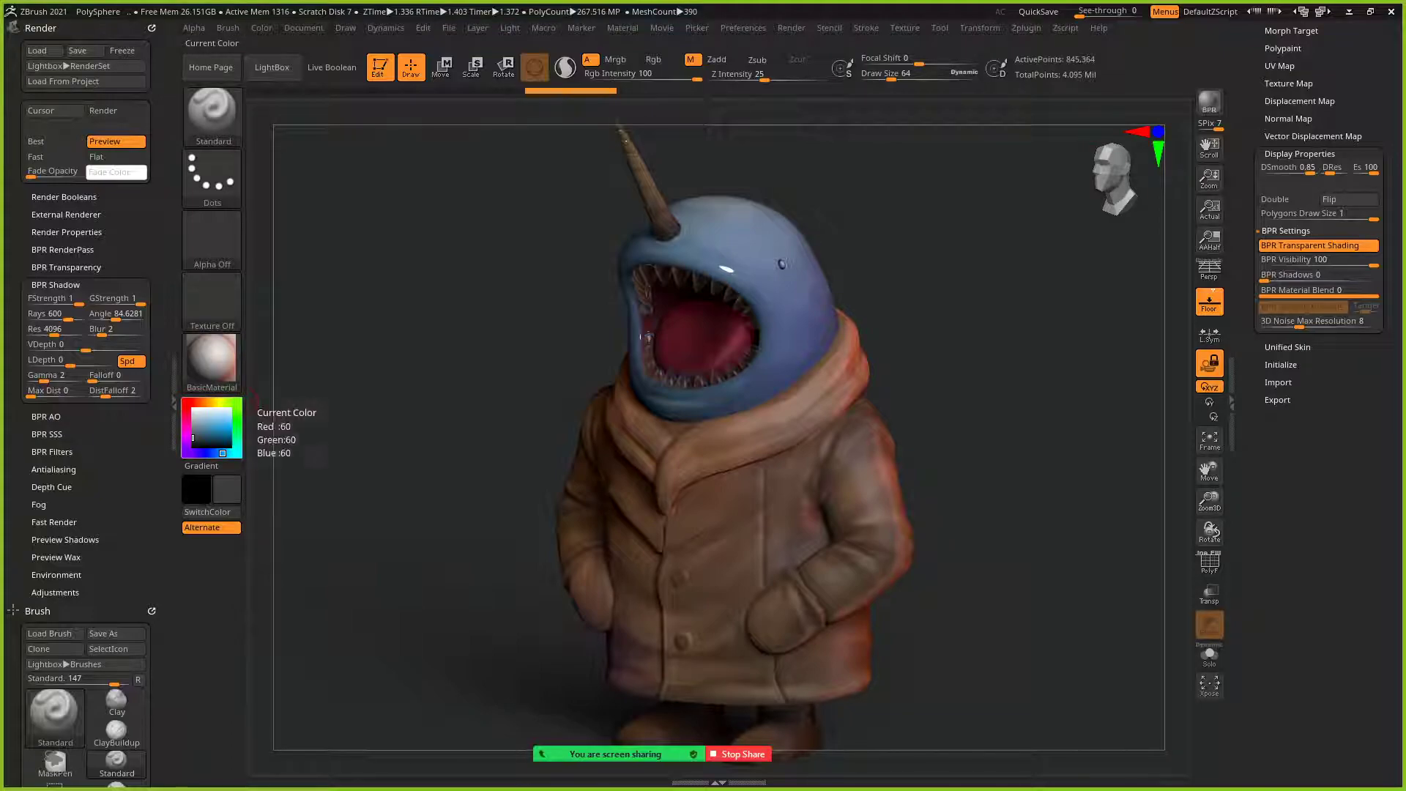
# - Change the document background to a dark blue and make a BPR render of the character
pyautogui.click(216, 441)
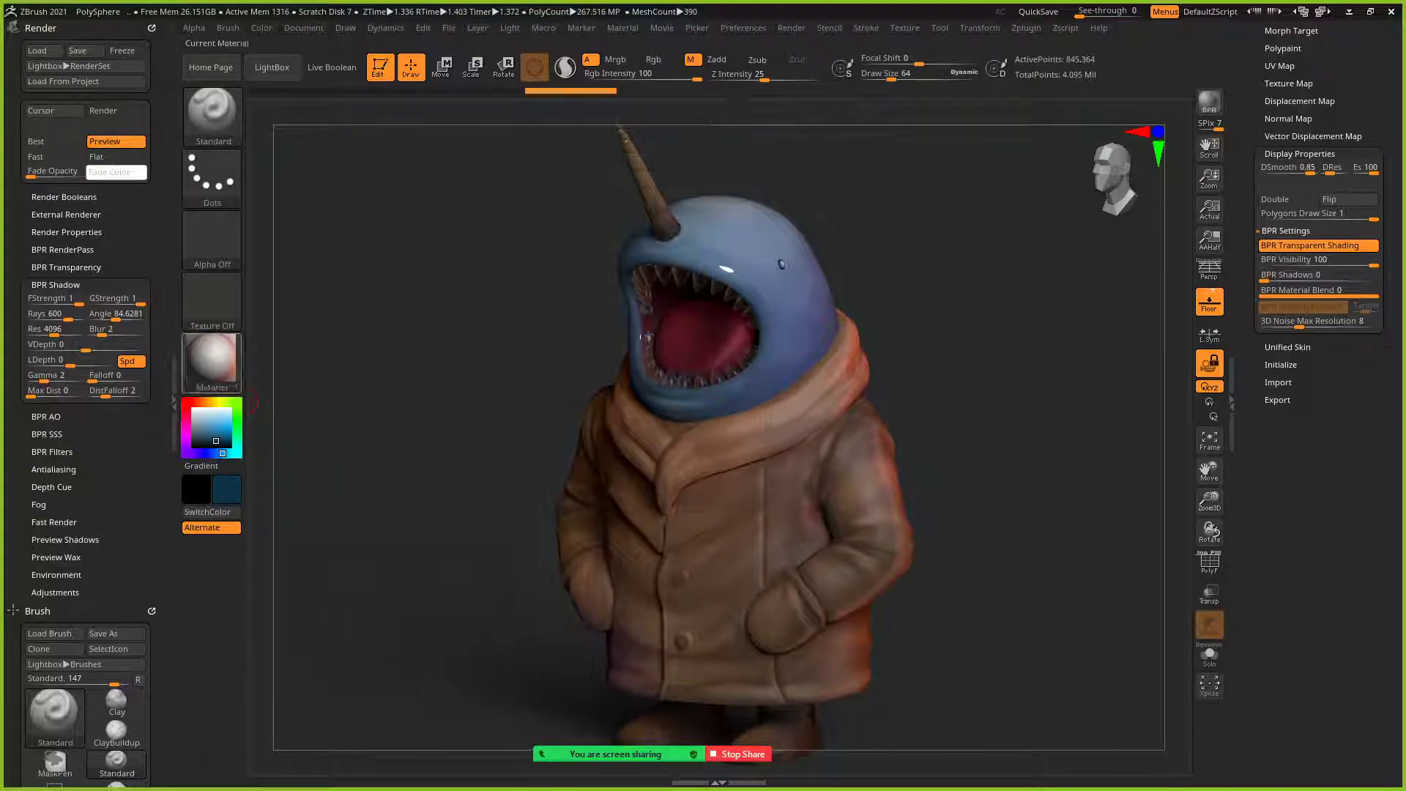
pyautogui.click(304, 27)
pyautogui.click(318, 281)
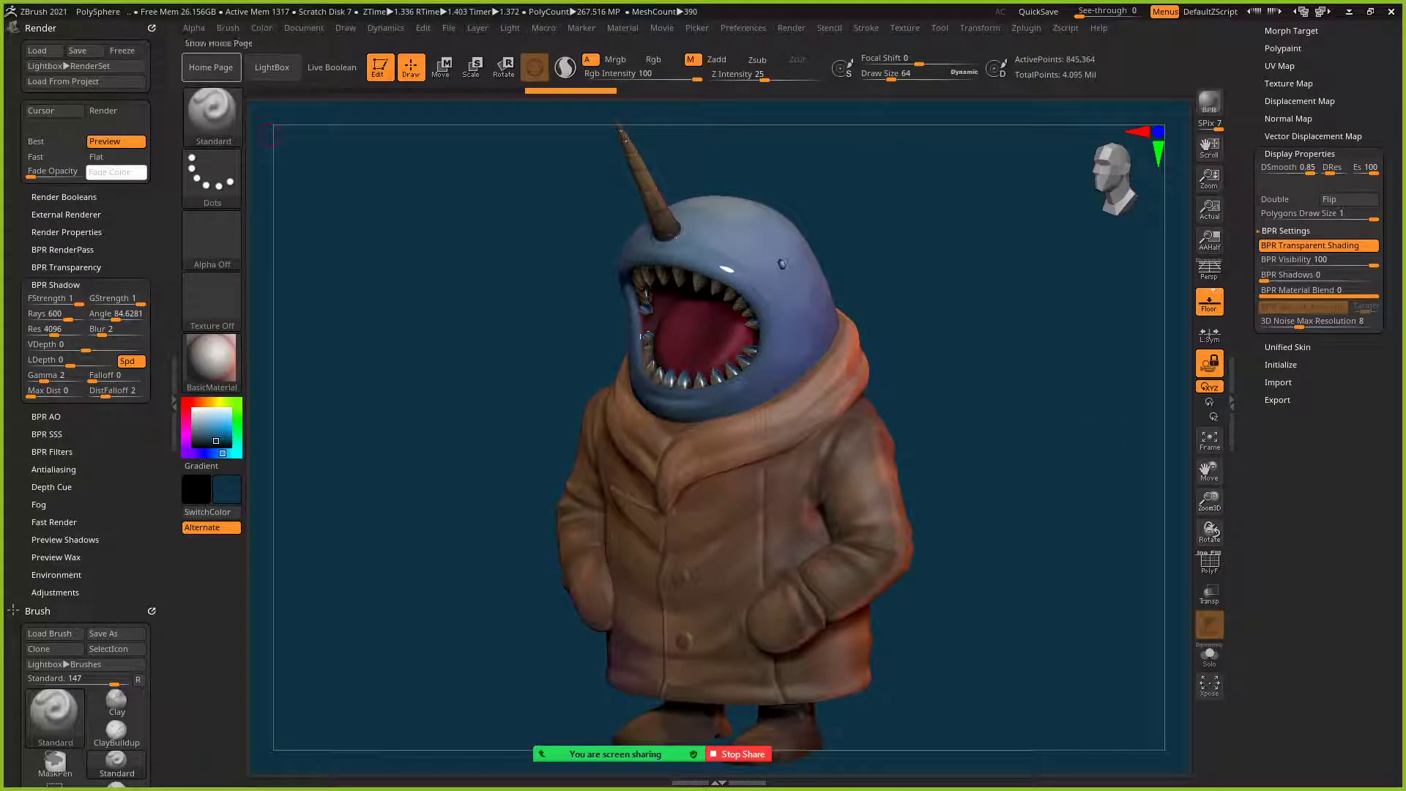
pyautogui.click(1209, 103)
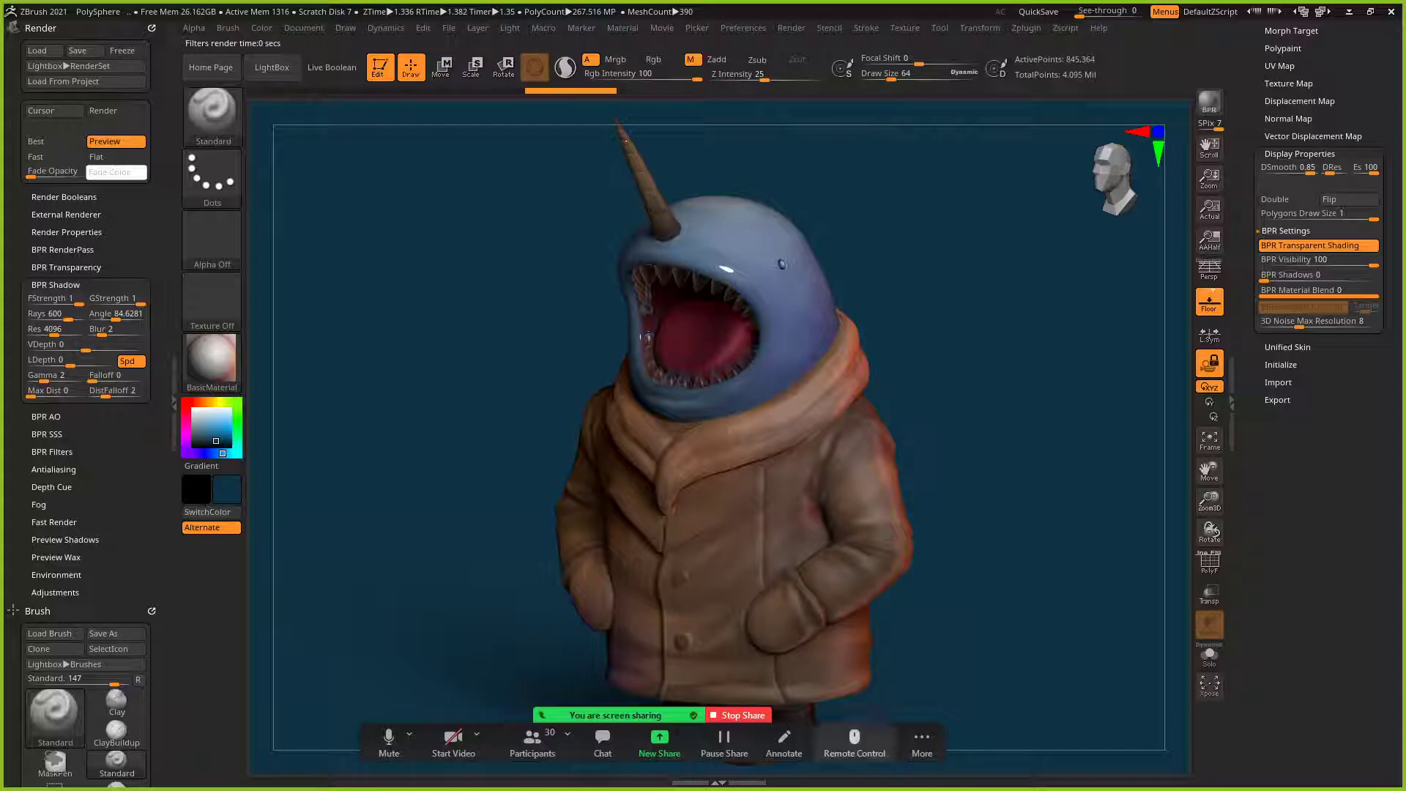
# - Export the rendered document as a JPEG over the existing midterm_final1 in the dga241 folder, keeping the default image export settings
pyautogui.click(303, 28)
pyautogui.click(396, 115)
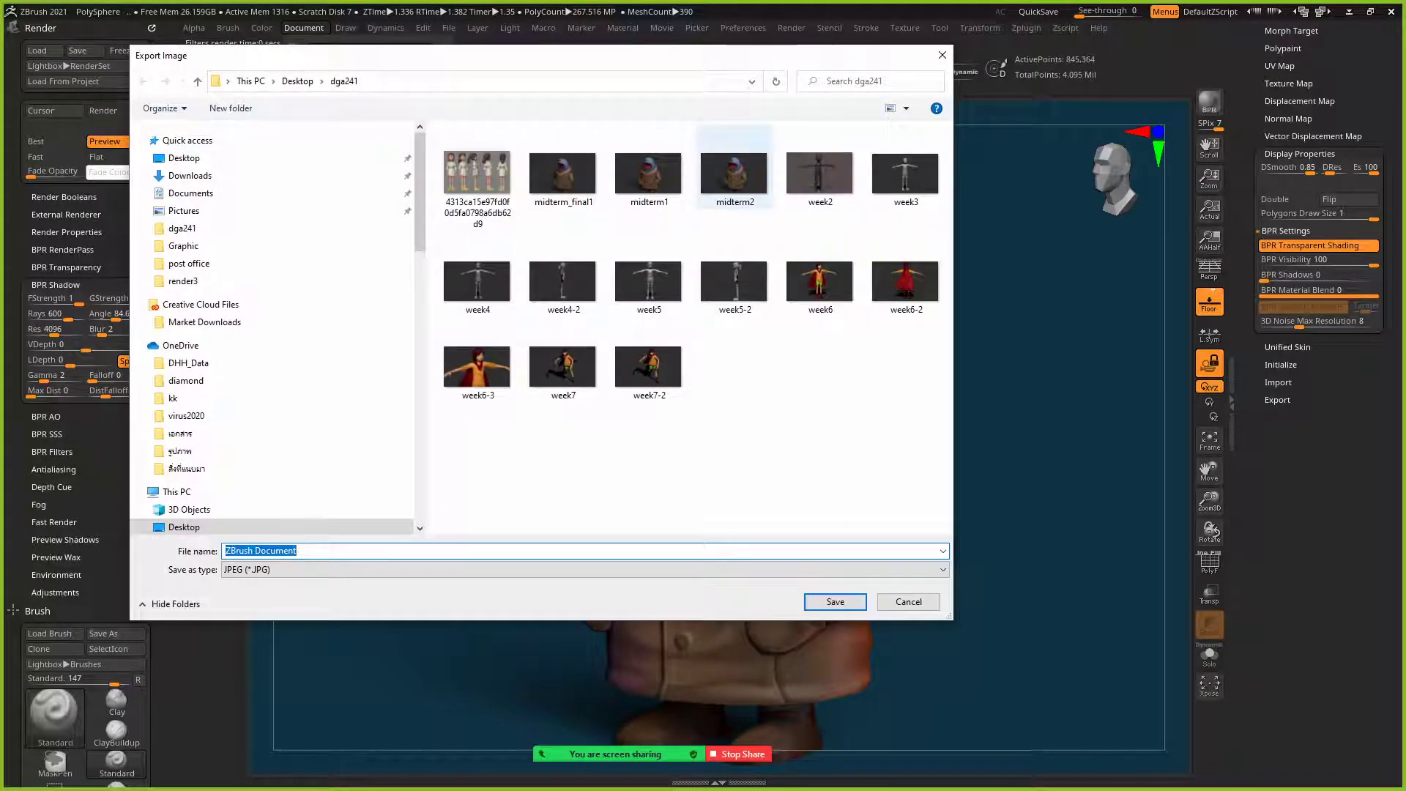
pyautogui.click(563, 174)
pyautogui.click(836, 601)
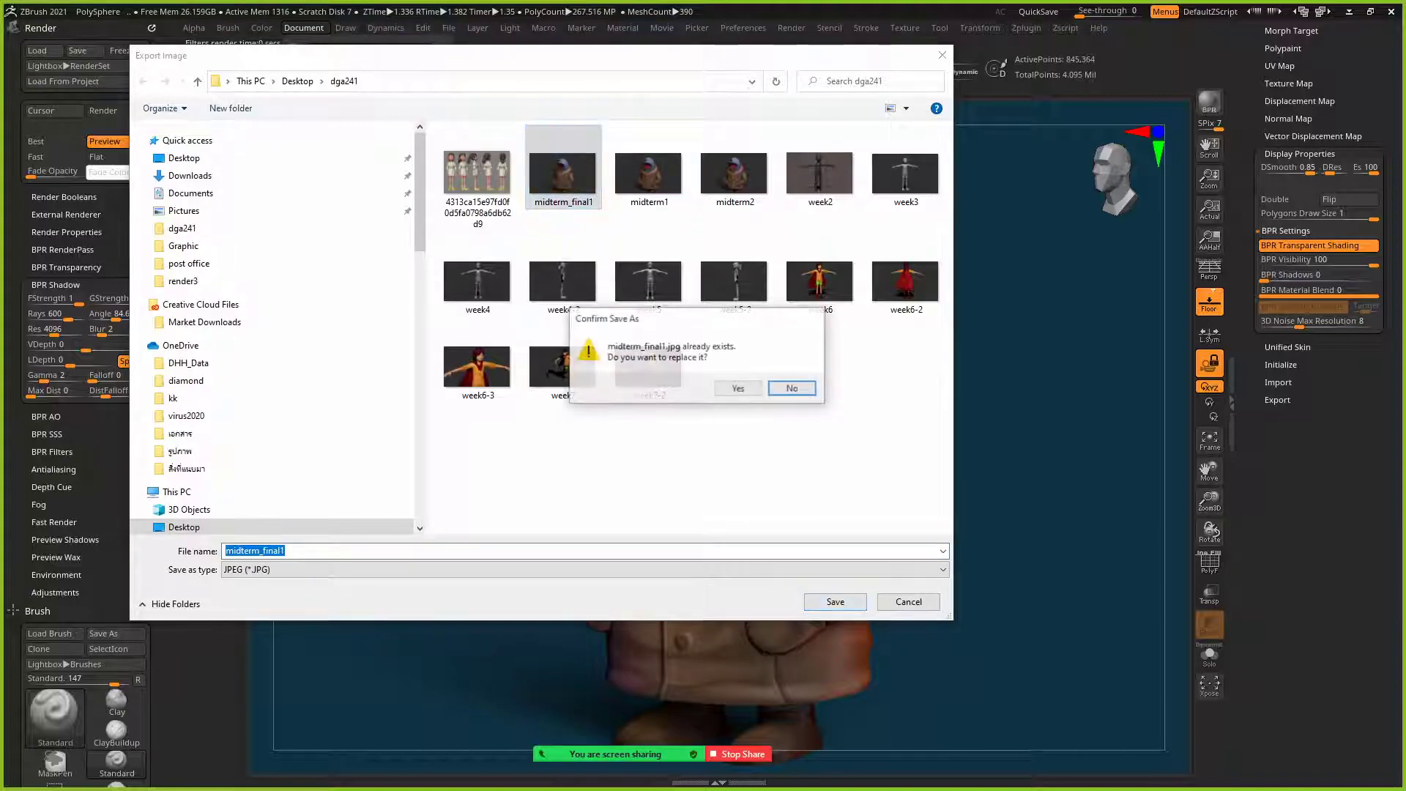
pyautogui.click(739, 389)
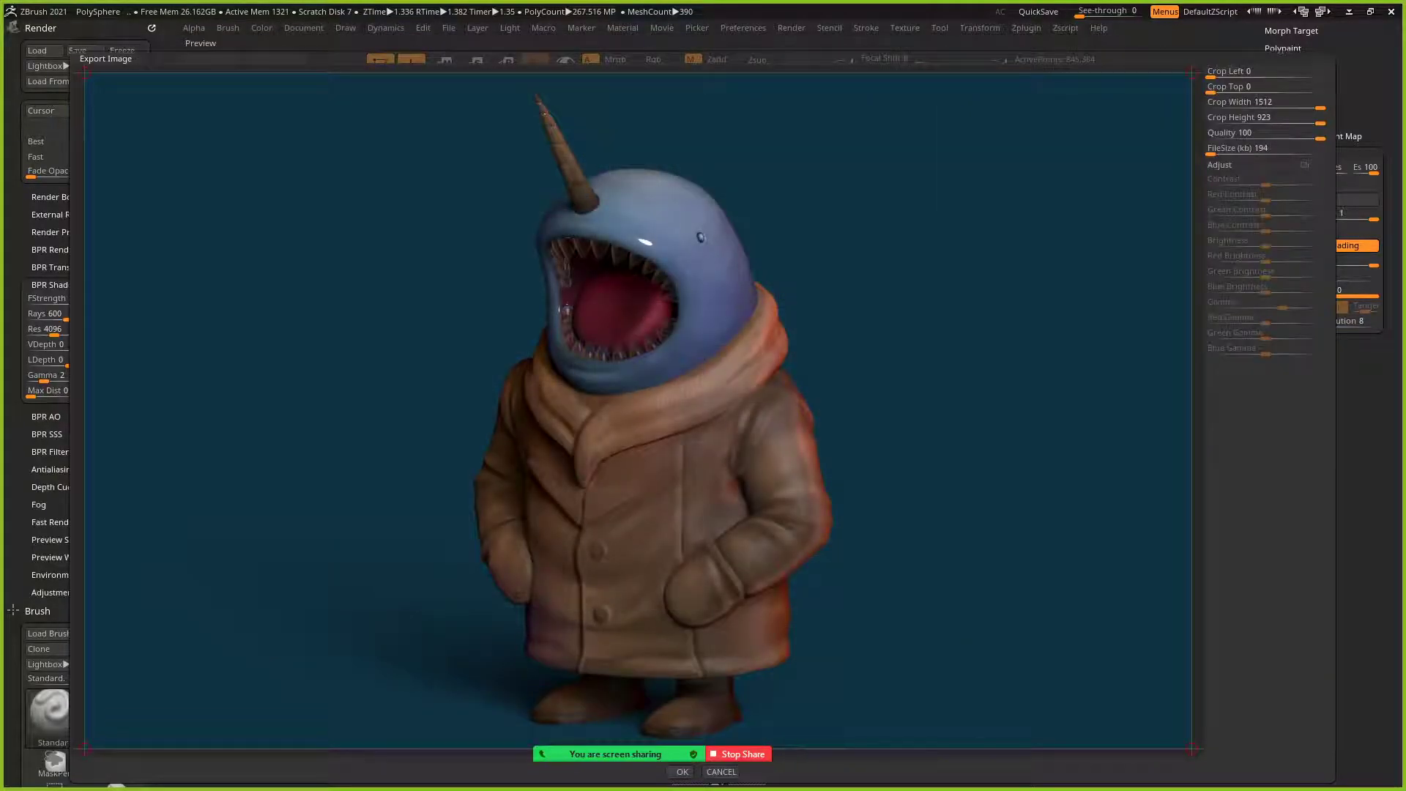
pyautogui.click(682, 772)
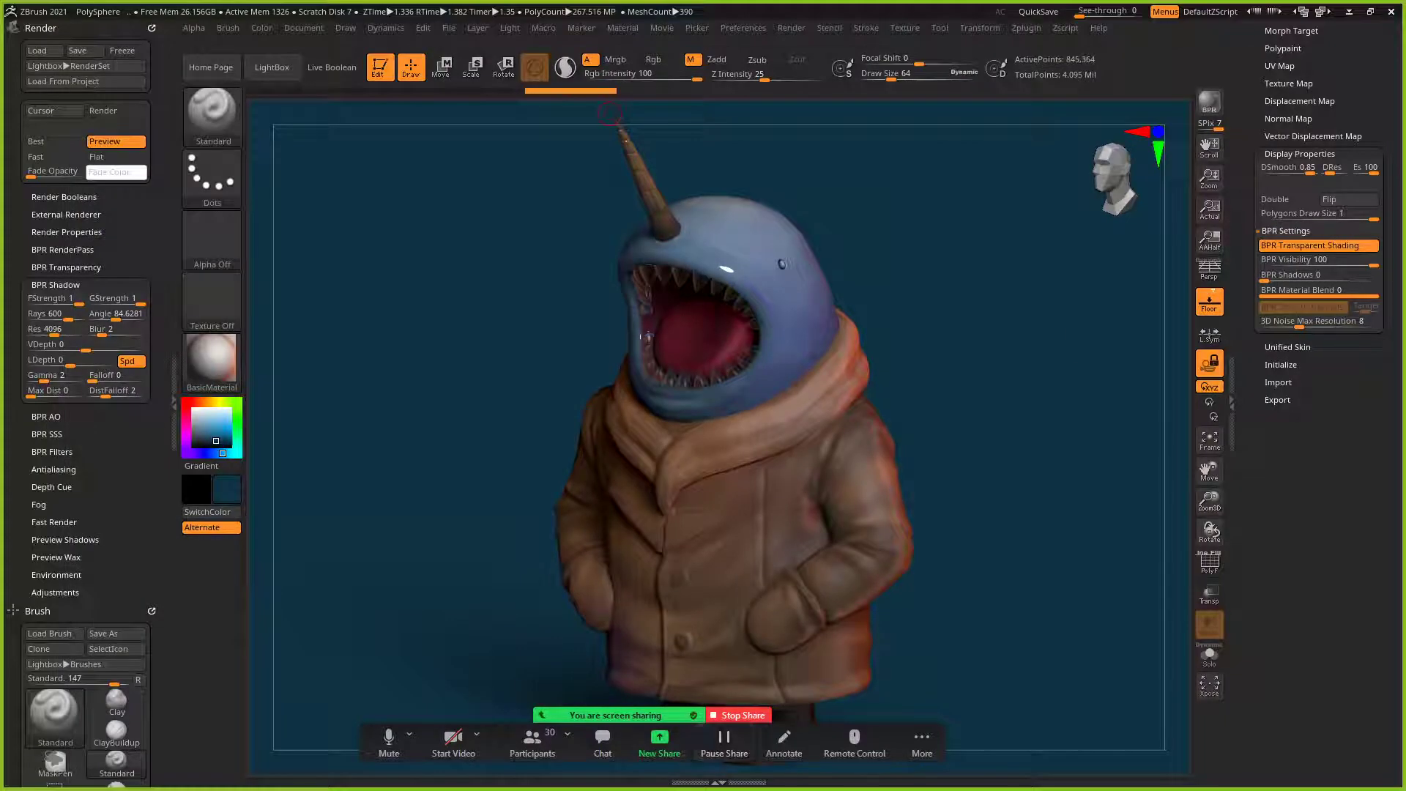